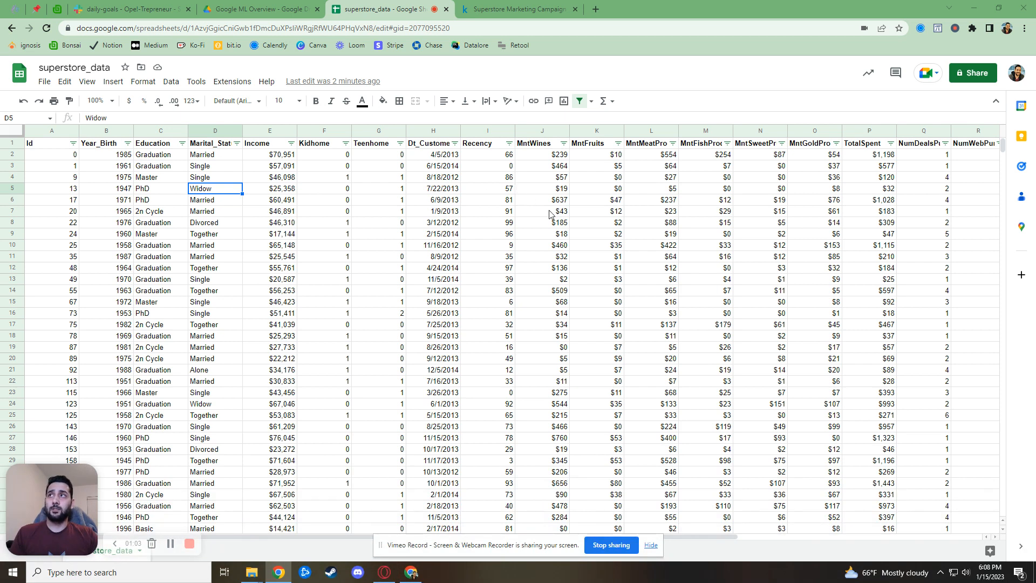
# In a new tab, search Google for 'google workspace marketplace'
pyautogui.click(595, 10)
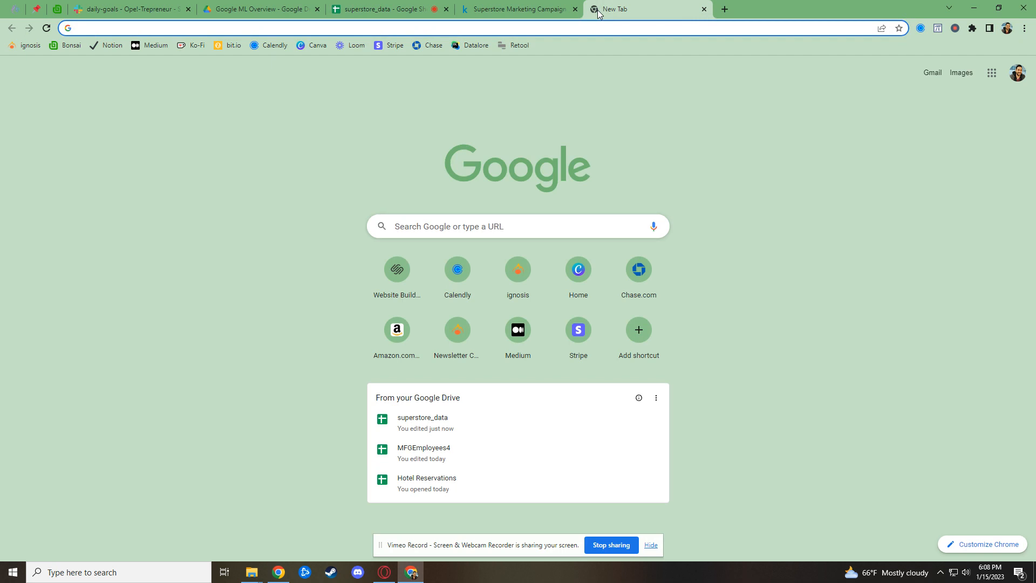
pyautogui.write('google')
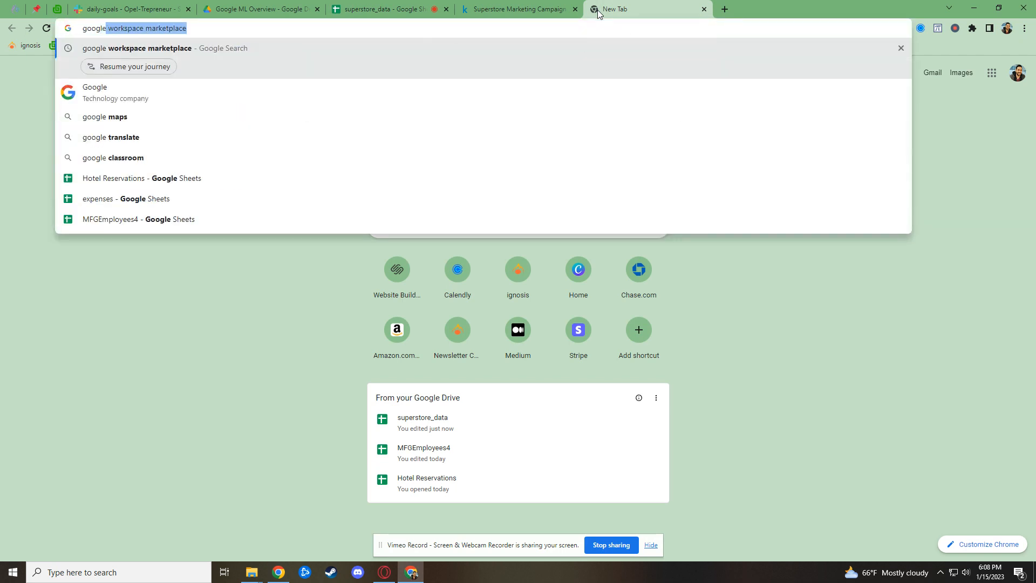
pyautogui.press('Return')
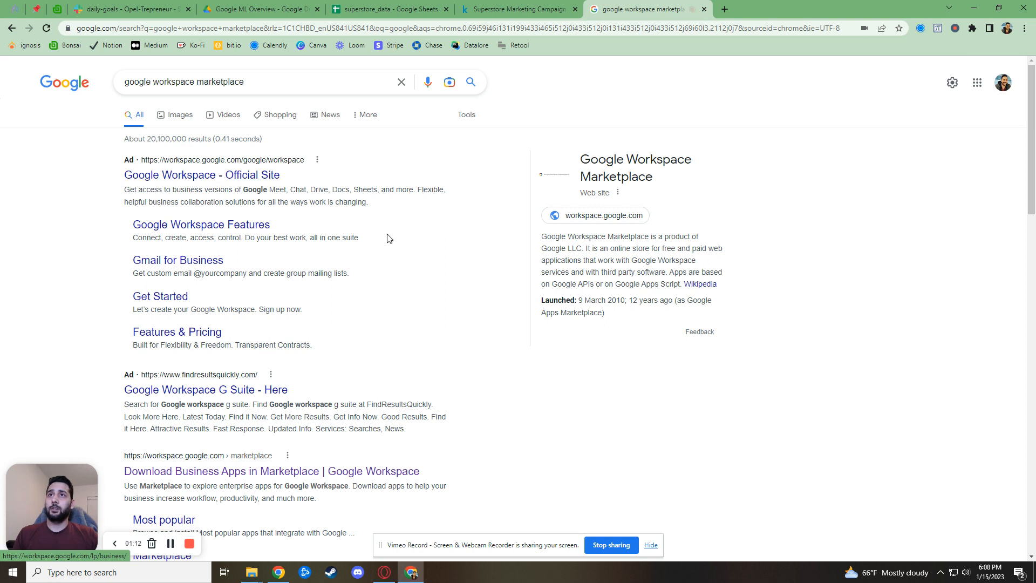
# Go to the Workspace Marketplace, search 'simple ml' and open the Simple ML for Sheets listing
pyautogui.click(605, 217)
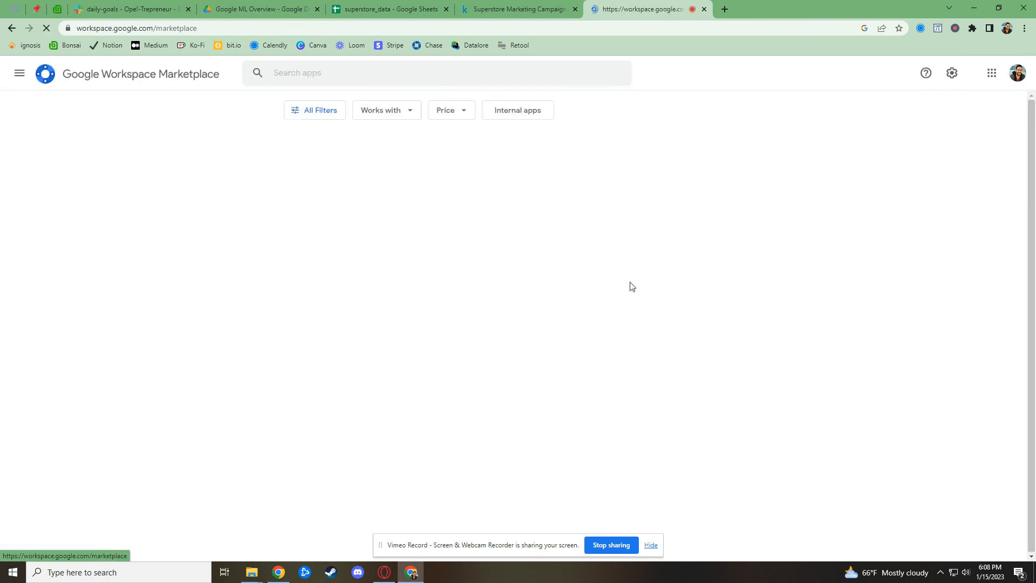
pyautogui.click(387, 78)
pyautogui.write('simple ml')
pyautogui.press('Return')
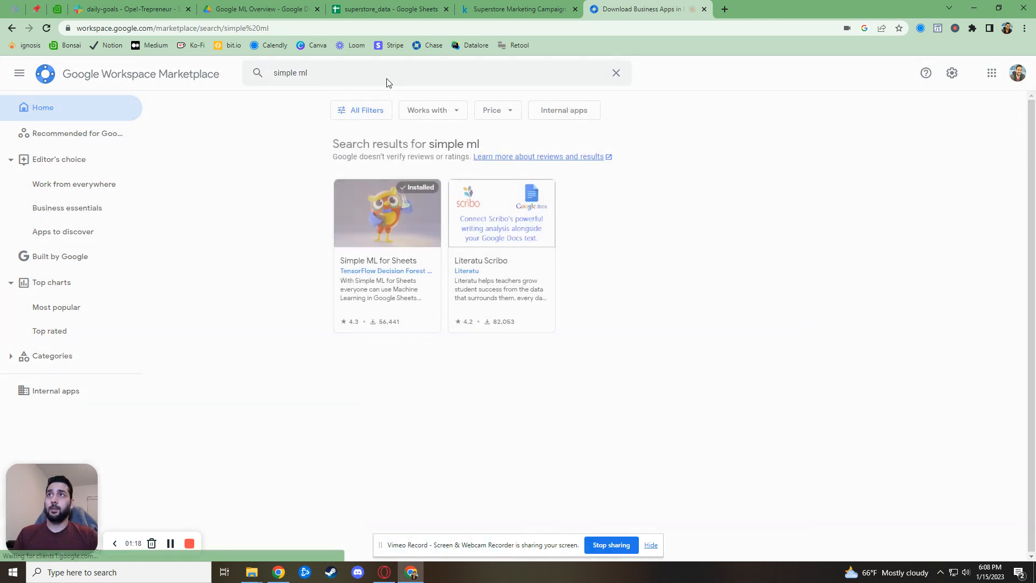
pyautogui.click(399, 238)
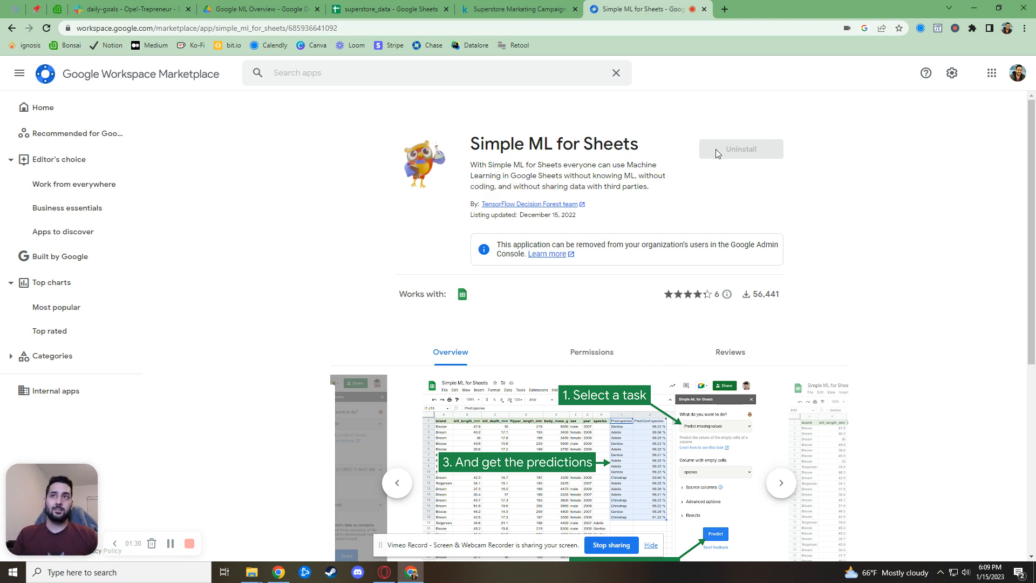
# Read the full overview, select its documentation address, then go back to superstore_data
pyautogui.scroll(-5, 731, 313)
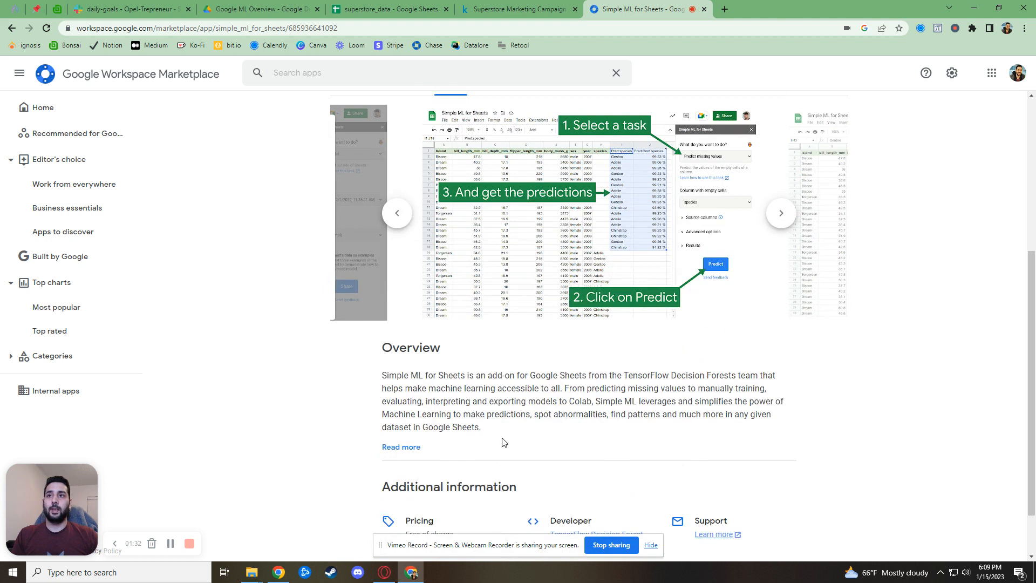
pyautogui.click(413, 447)
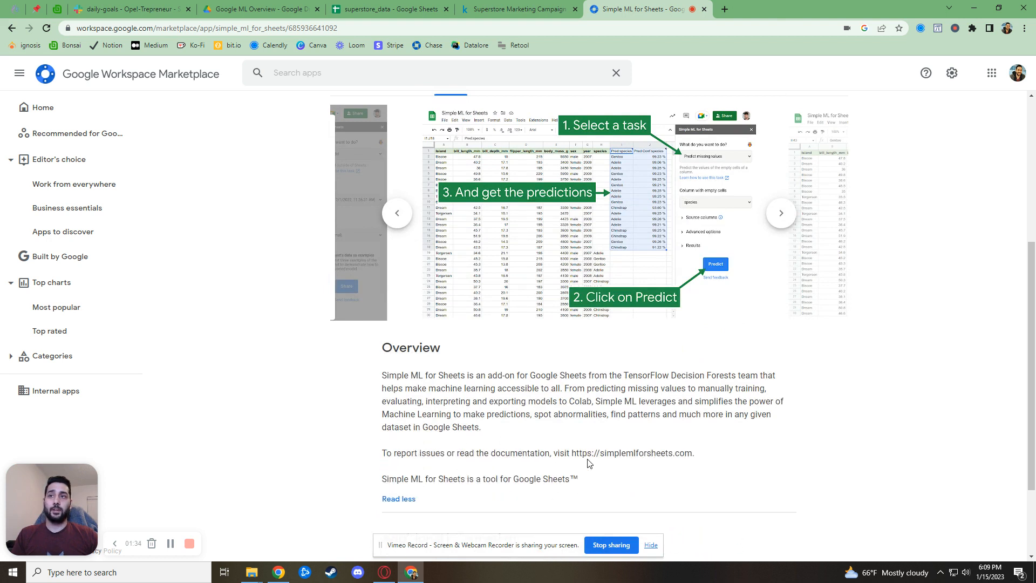
pyautogui.moveTo(576, 453); pyautogui.dragTo(724, 455)
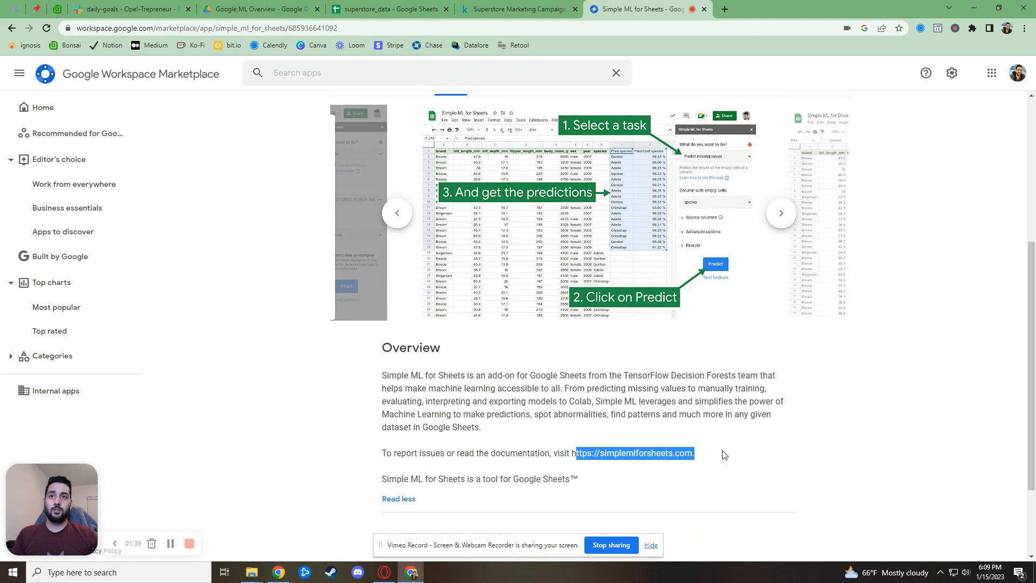
pyautogui.click(728, 452)
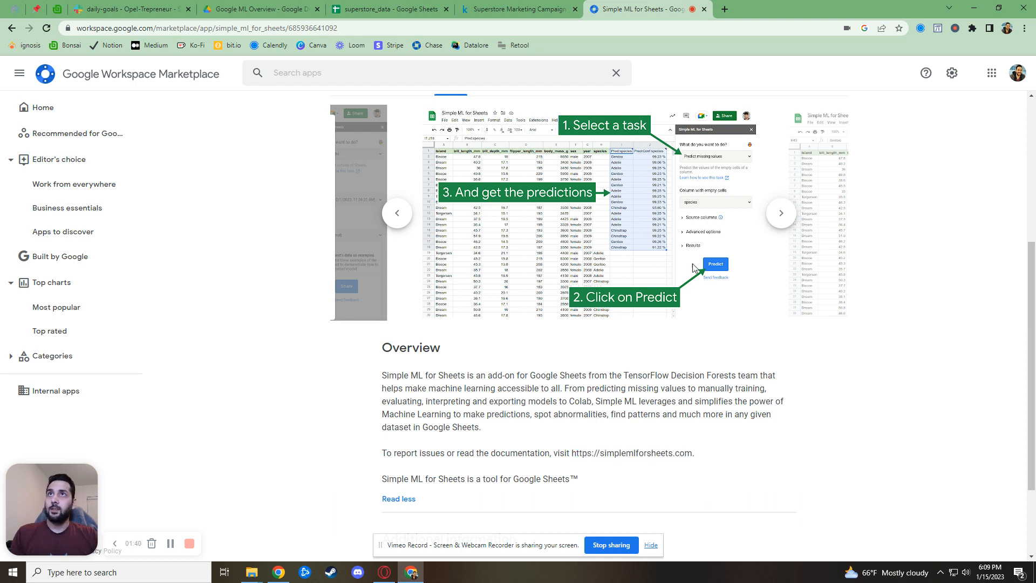
pyautogui.scroll(5, 675, 233)
pyautogui.click(384, 12)
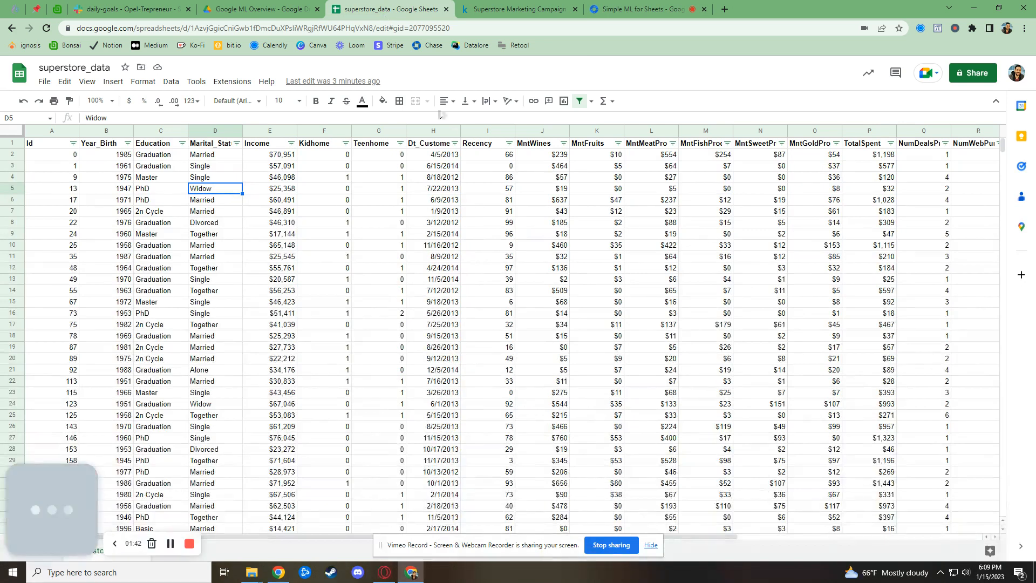
# Look through the Extensions menu for Simple ML without launching anything
pyautogui.click(234, 81)
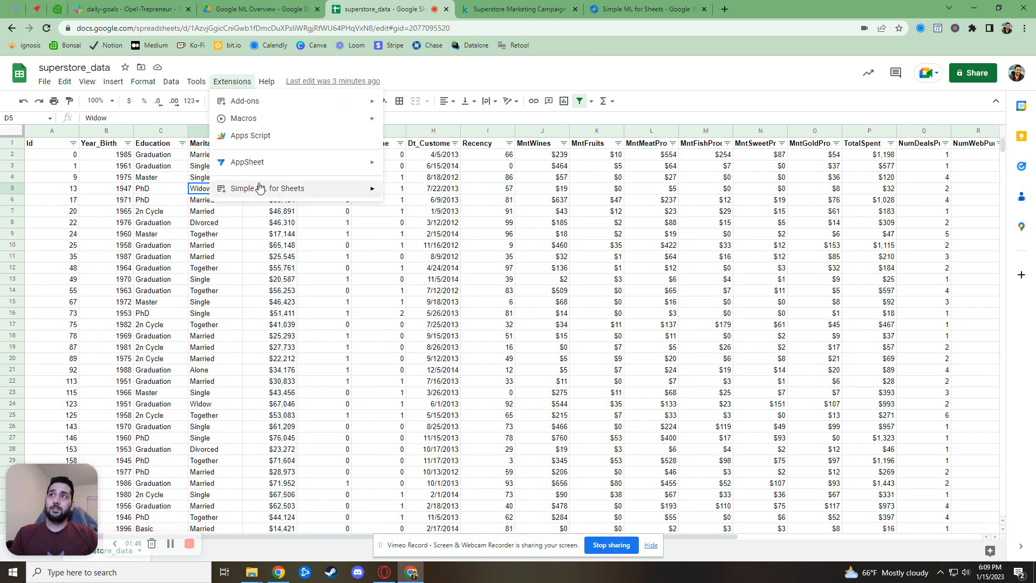
pyautogui.moveTo(259, 196)
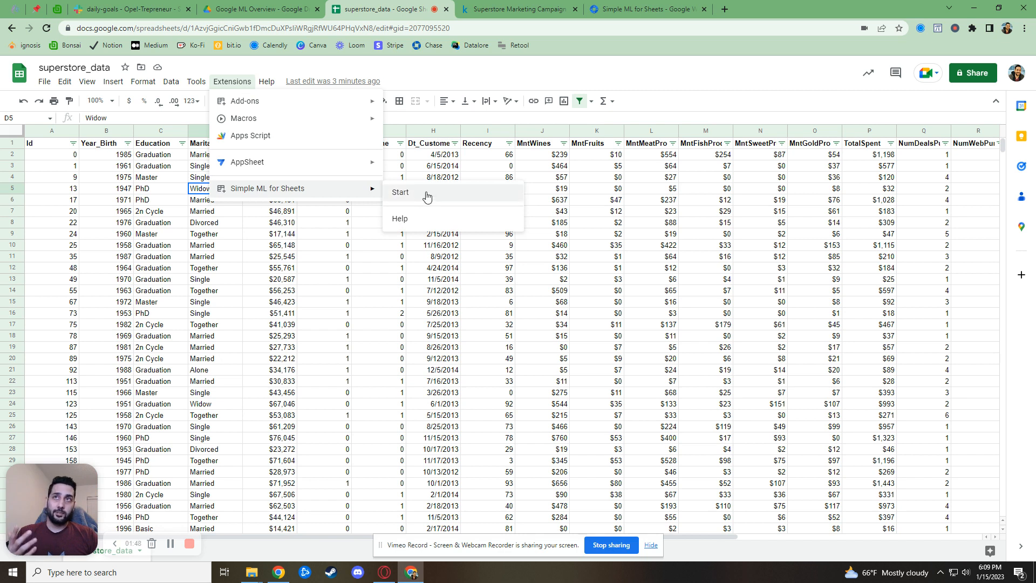
pyautogui.click(456, 372)
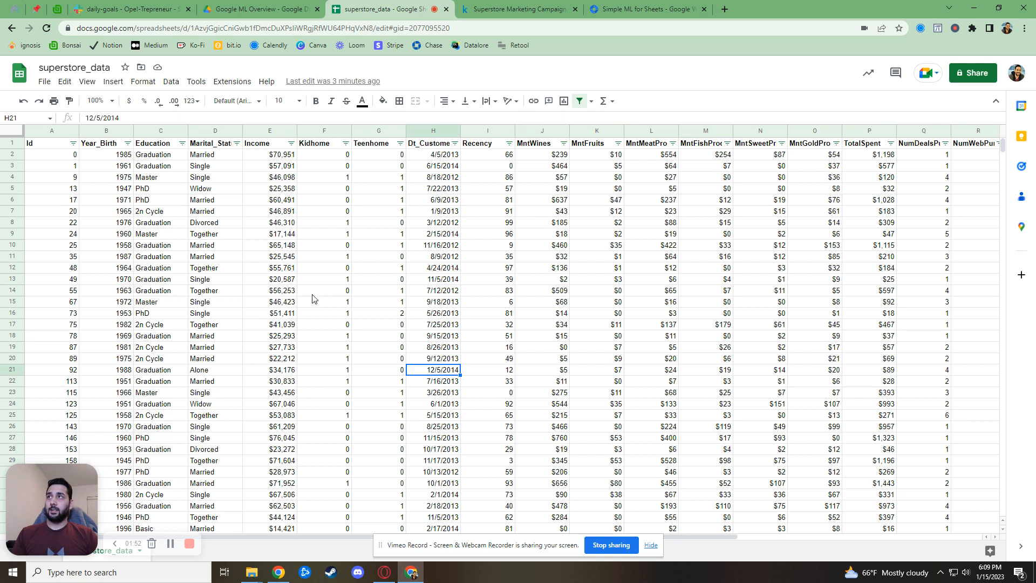
# Select a block of customer records and step through the spending column headers MntFruits to NumDealsPurchases
pyautogui.moveTo(65, 166); pyautogui.dragTo(446, 337)
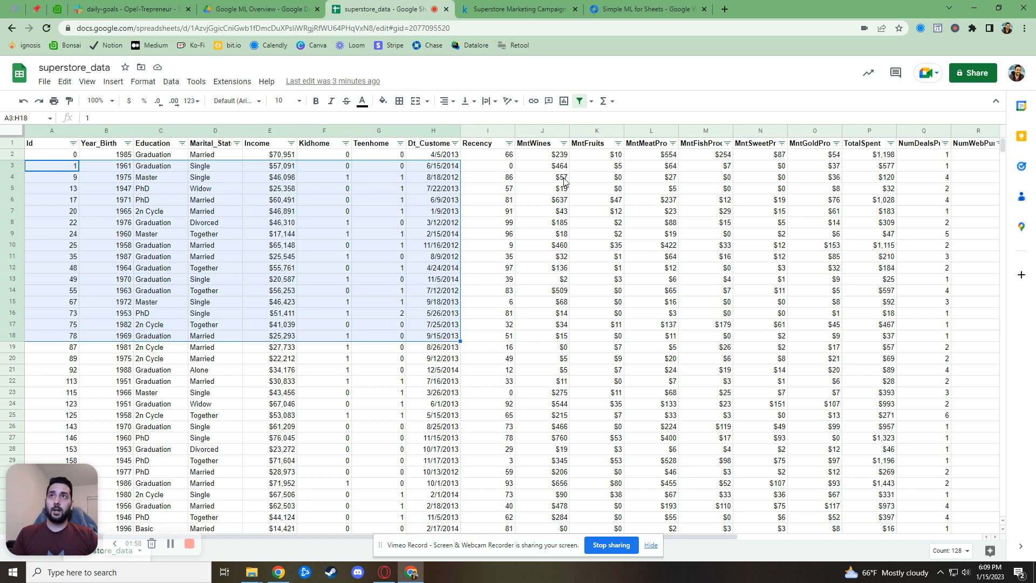
pyautogui.moveTo(537, 146); pyautogui.dragTo(808, 152)
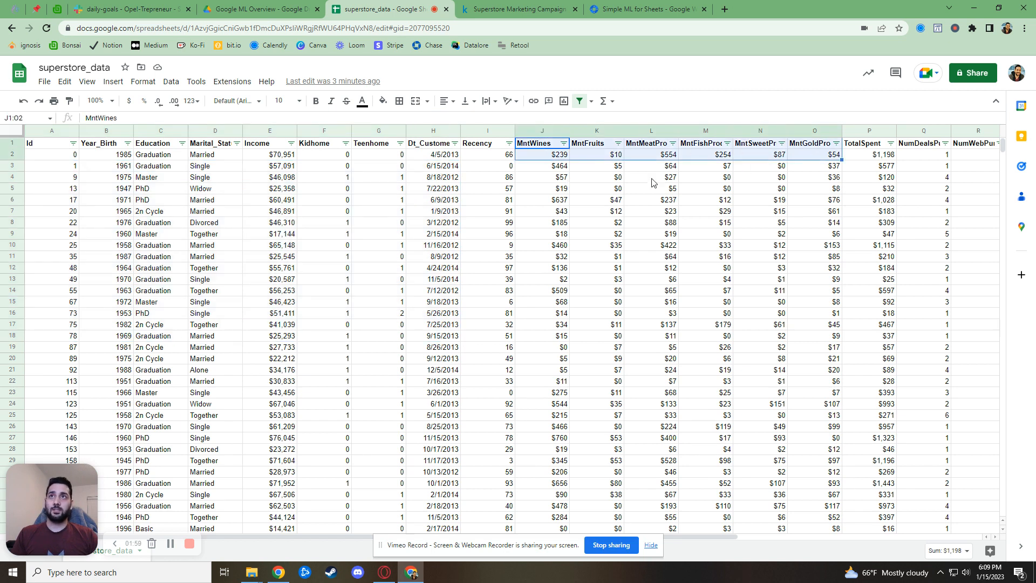
pyautogui.click(603, 147)
pyautogui.click(651, 146)
pyautogui.click(712, 147)
pyautogui.click(828, 147)
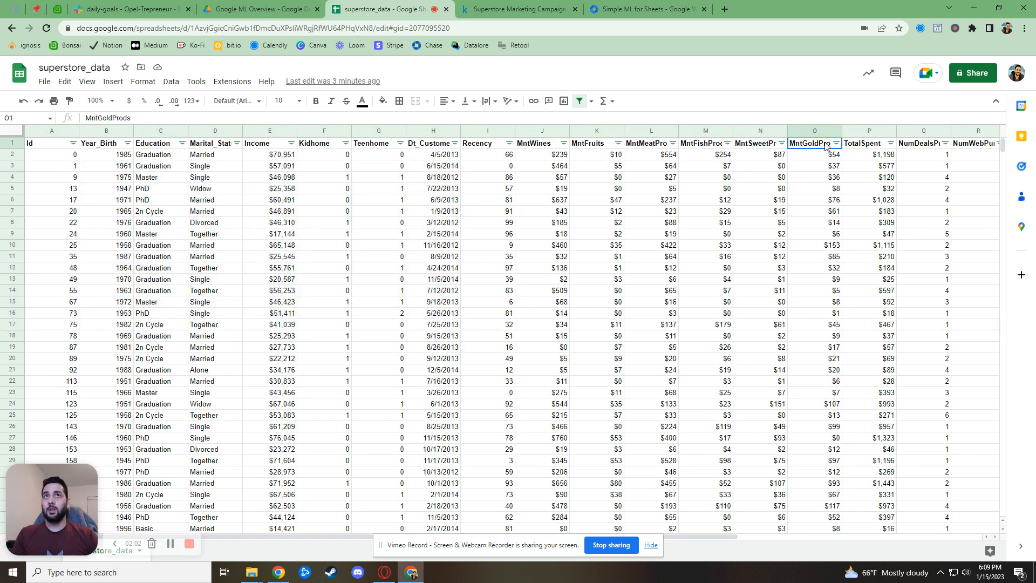
pyautogui.click(913, 147)
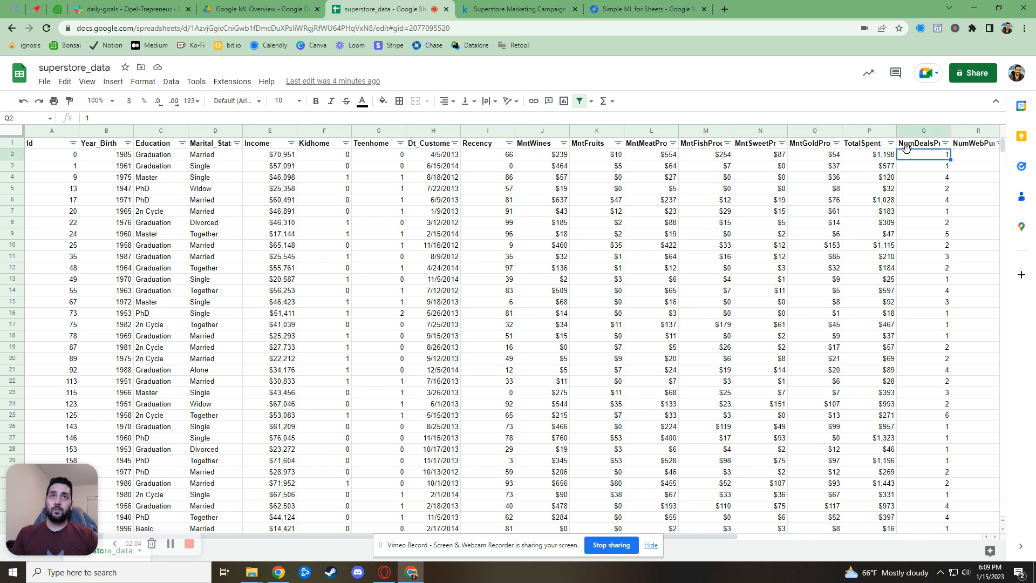
pyautogui.moveTo(717, 539); pyautogui.dragTo(545, 543)
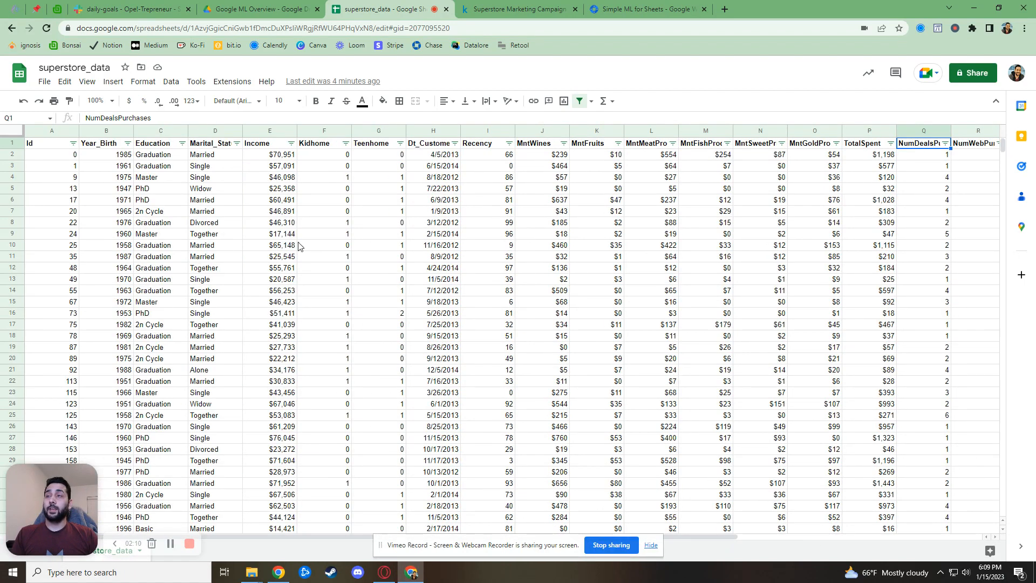
# Filter the Income column to show only (Blanks)
pyautogui.click(291, 143)
pyautogui.click(186, 277)
pyautogui.click(184, 323)
pyautogui.click(268, 411)
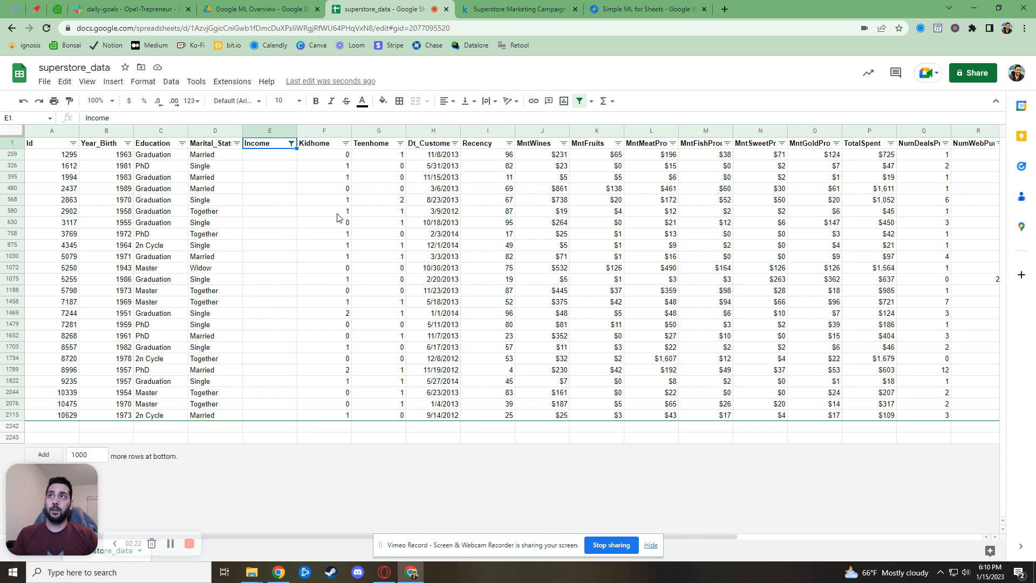
# Reset the Income filter to Select all so every row shows again
pyautogui.click(291, 143)
pyautogui.click(159, 276)
pyautogui.click(268, 412)
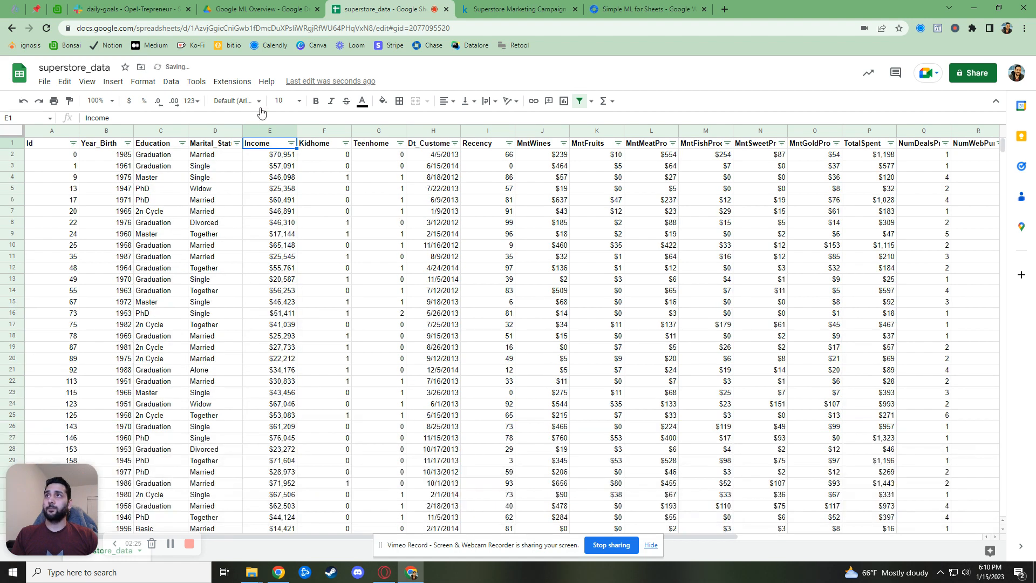
# Start Simple ML for Sheets, set Income as the column with empty cells, and expand Source columns
pyautogui.click(240, 84)
pyautogui.moveTo(250, 193)
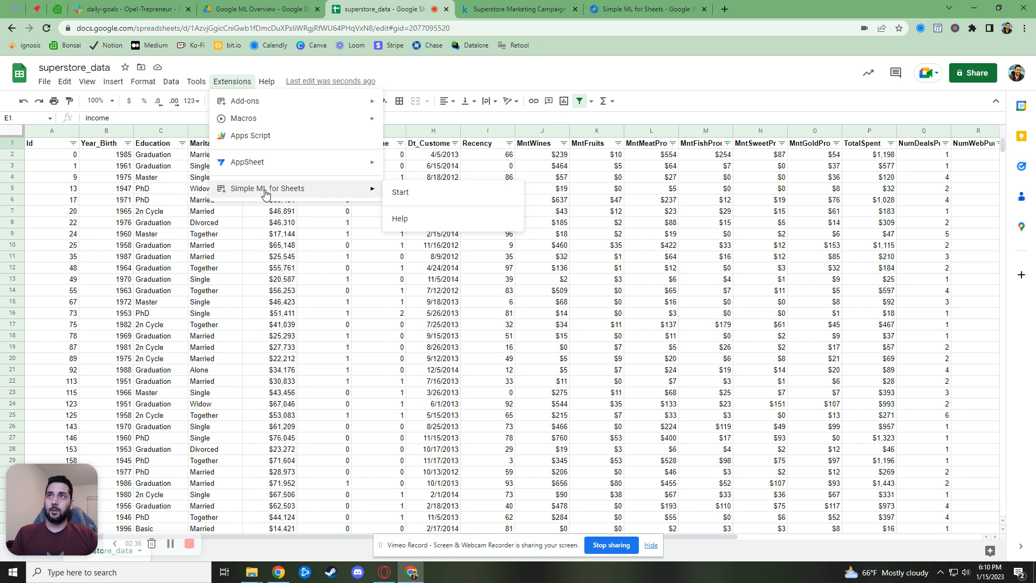
pyautogui.click(443, 194)
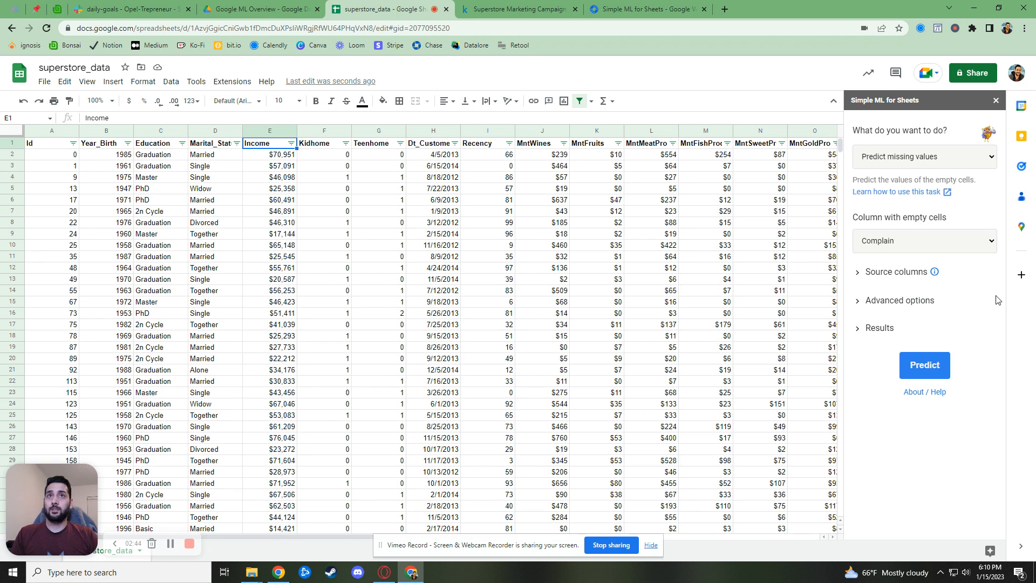
pyautogui.click(937, 238)
pyautogui.scroll(1, 934, 332)
pyautogui.click(875, 299)
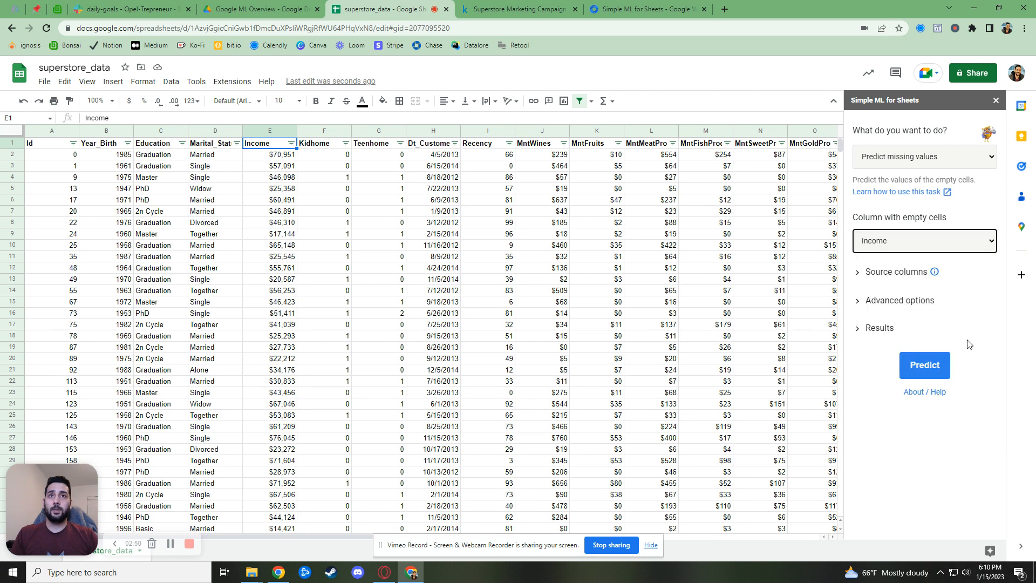
pyautogui.click(859, 276)
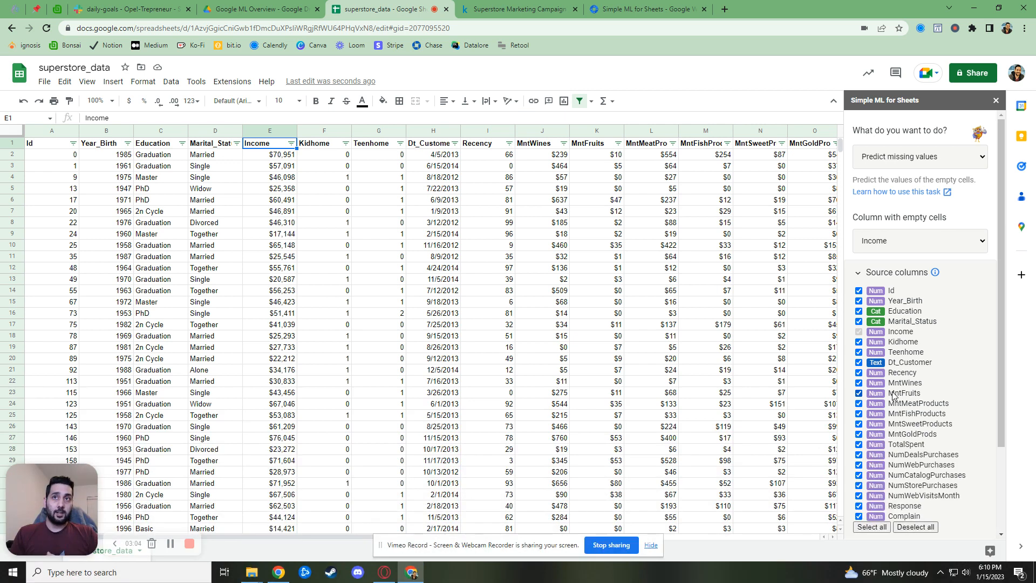
# Uncheck Id, Dt_Customer, Recency, TotalSpent, NumWebVisitsMonth, Response and Complain as source columns
pyautogui.click(860, 291)
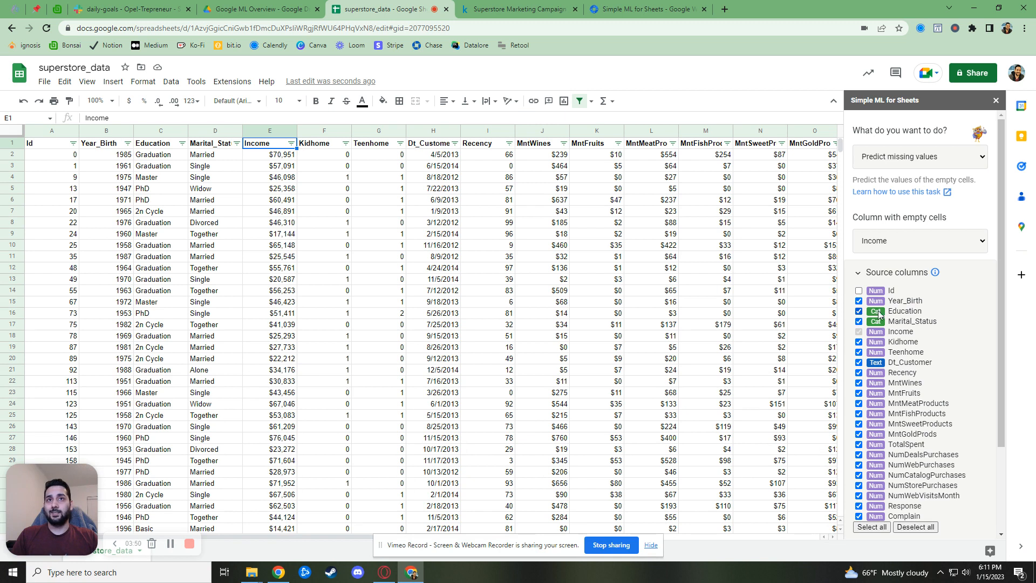
pyautogui.click(859, 363)
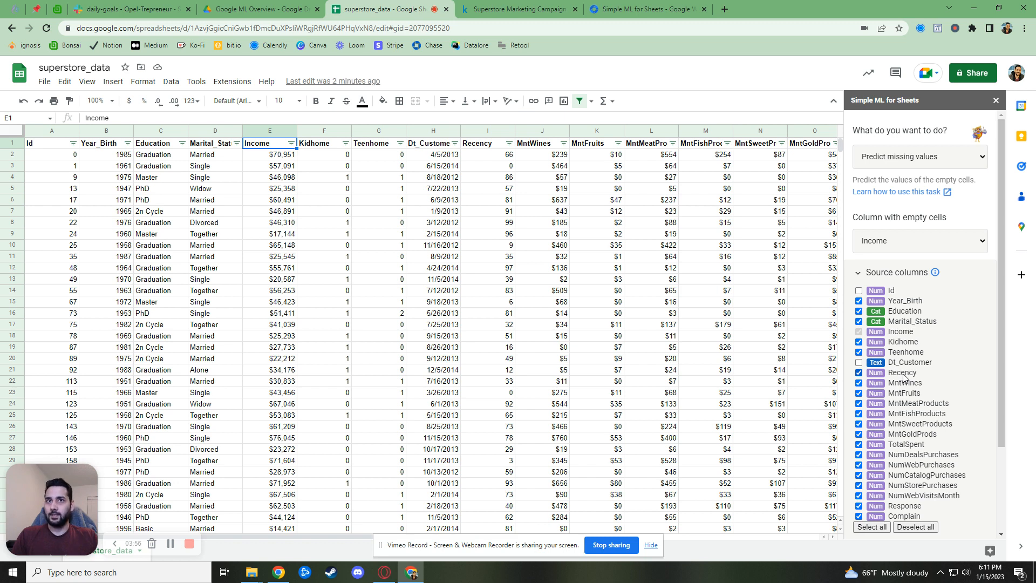
pyautogui.click(859, 374)
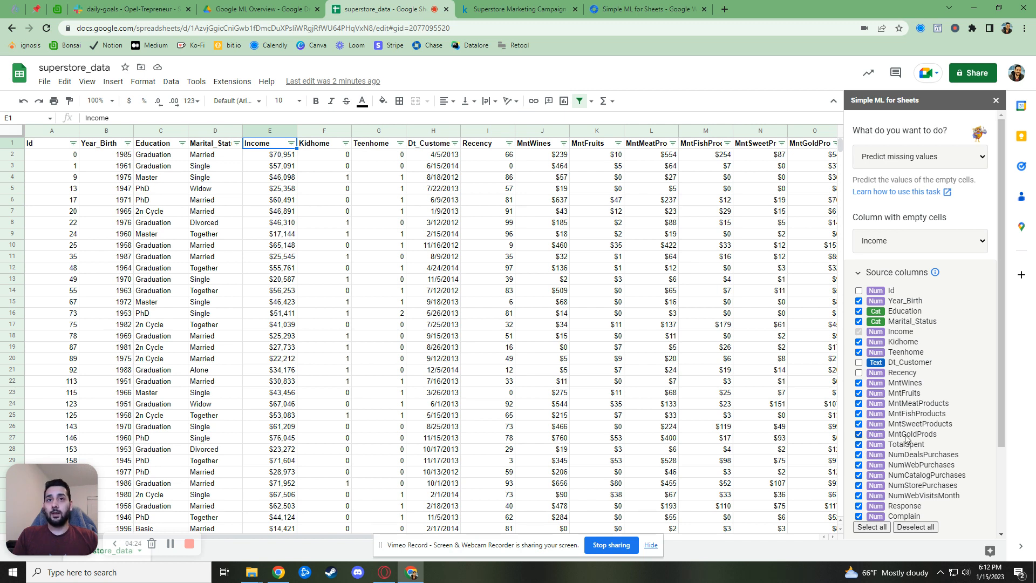
pyautogui.click(860, 445)
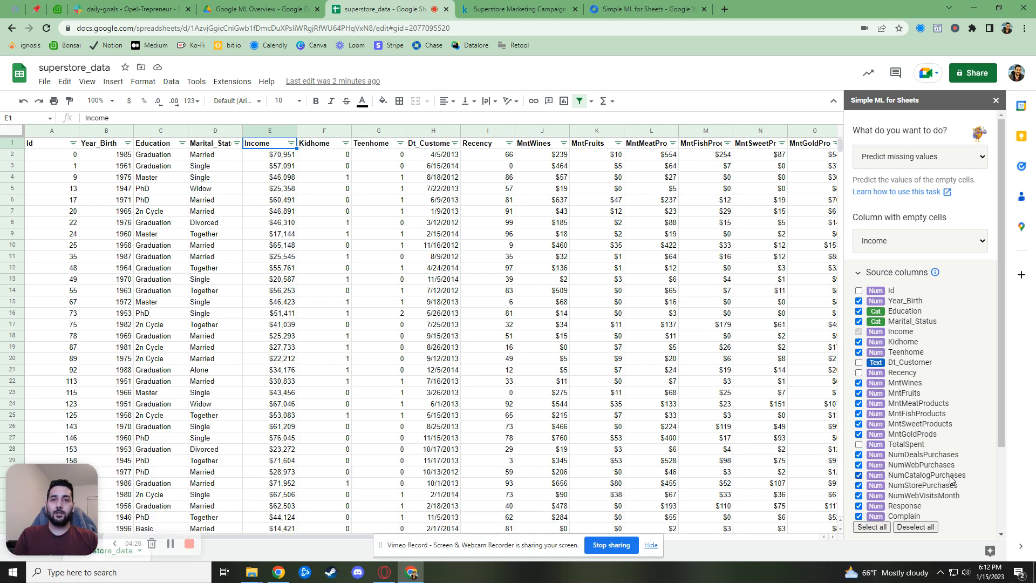
pyautogui.scroll(-2, 930, 493)
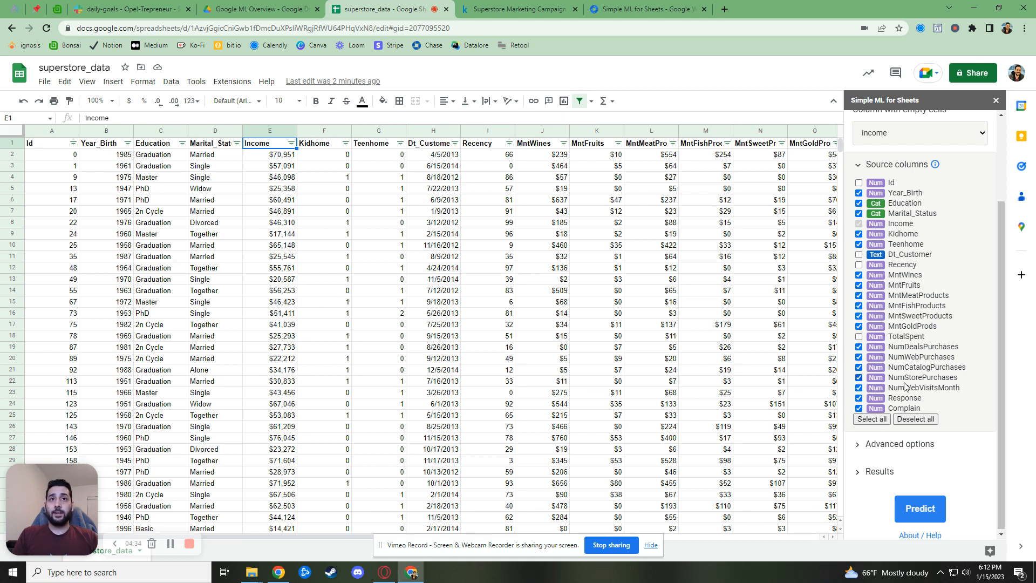
pyautogui.click(858, 387)
pyautogui.click(859, 398)
pyautogui.click(859, 408)
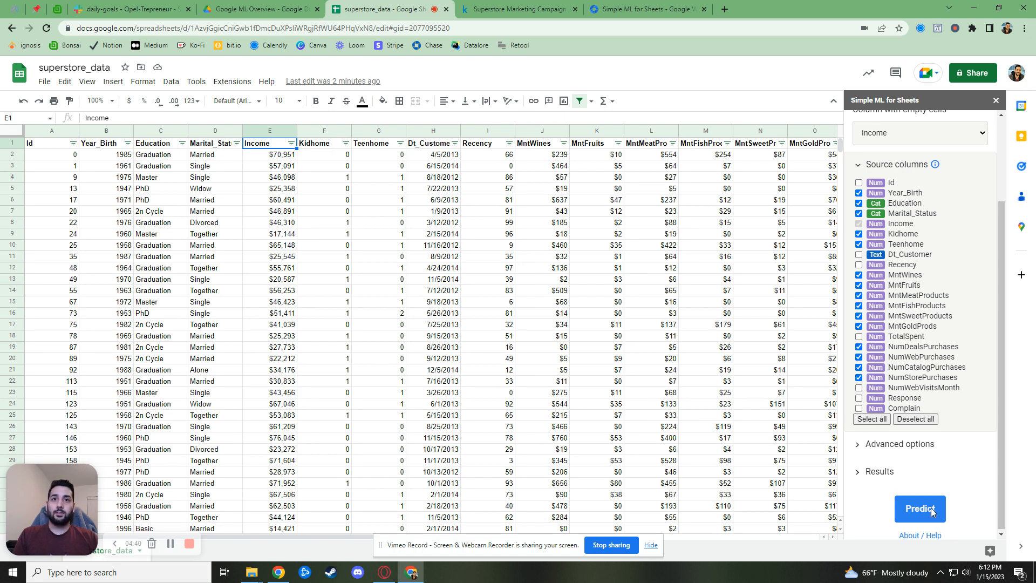
# Run Predict, then inspect the new Pred:Income header in X1 and its empty cells
pyautogui.click(911, 509)
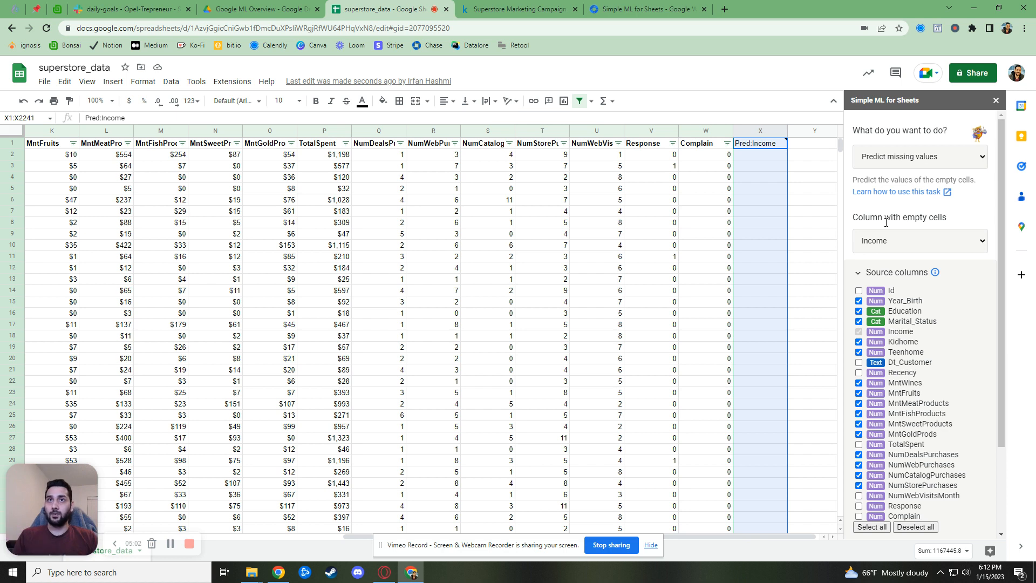
pyautogui.click(721, 247)
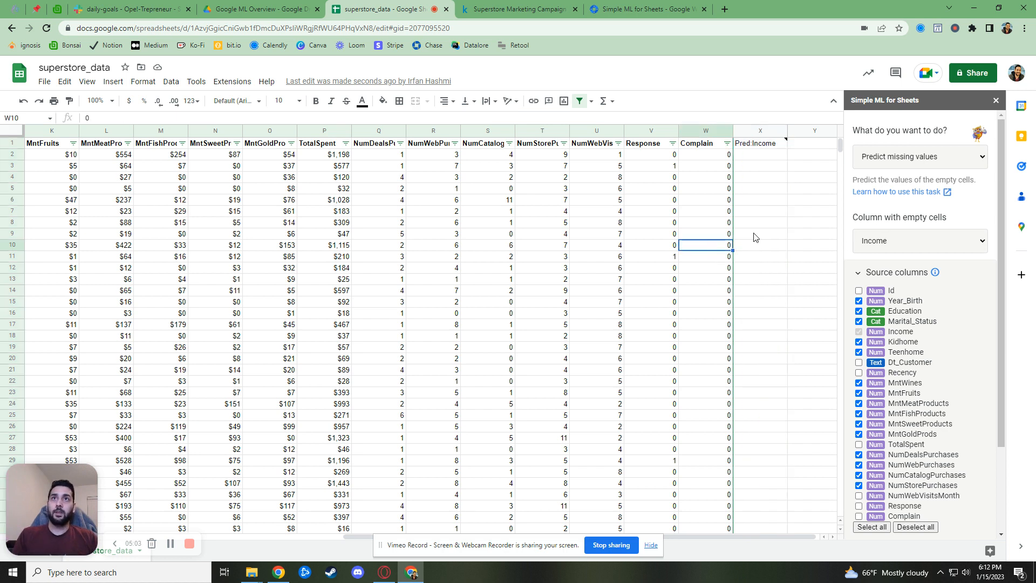
pyautogui.click(762, 146)
pyautogui.moveTo(758, 155); pyautogui.dragTo(770, 416)
pyautogui.moveTo(698, 536); pyautogui.dragTo(449, 536)
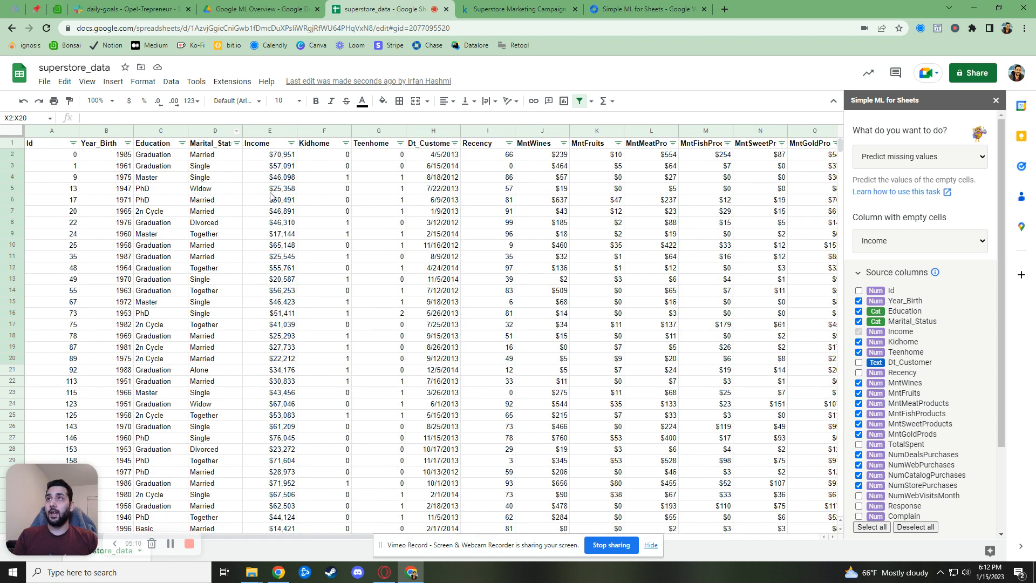
pyautogui.click(278, 135)
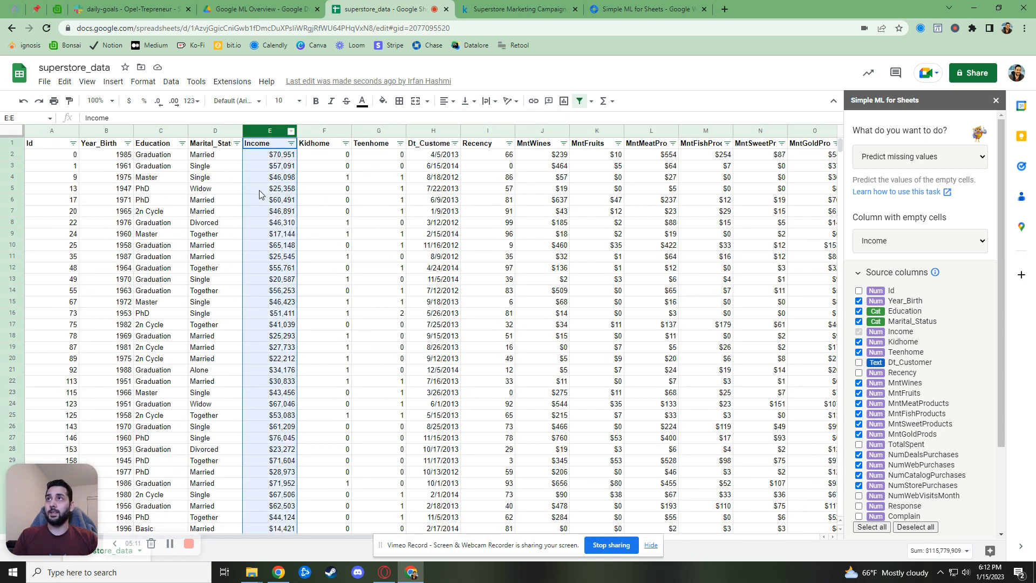
# Freeze the columns up to column E
pyautogui.click(86, 81)
pyautogui.moveTo(100, 135)
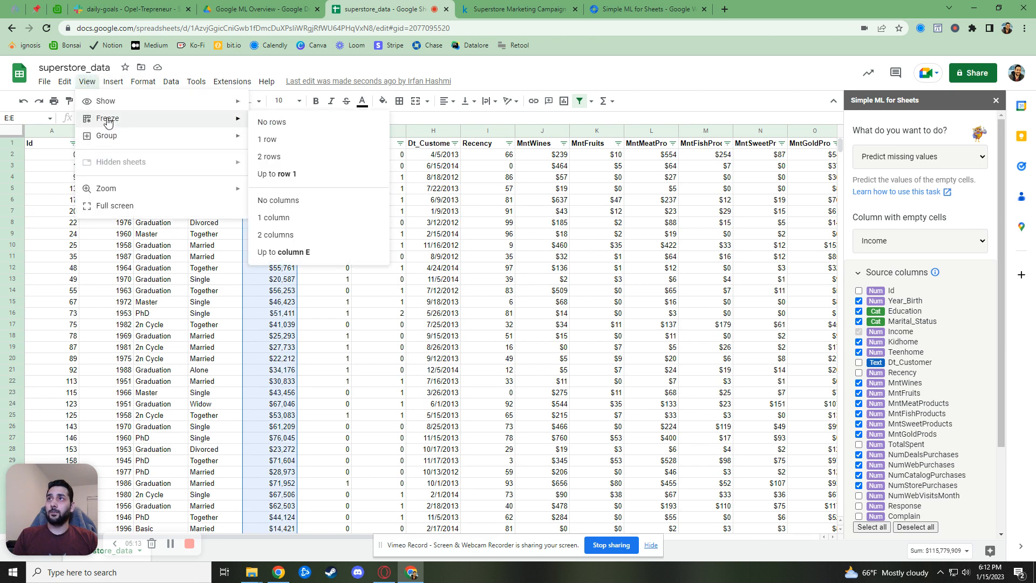
pyautogui.click(325, 250)
pyautogui.click(435, 325)
pyautogui.moveTo(326, 536); pyautogui.dragTo(697, 537)
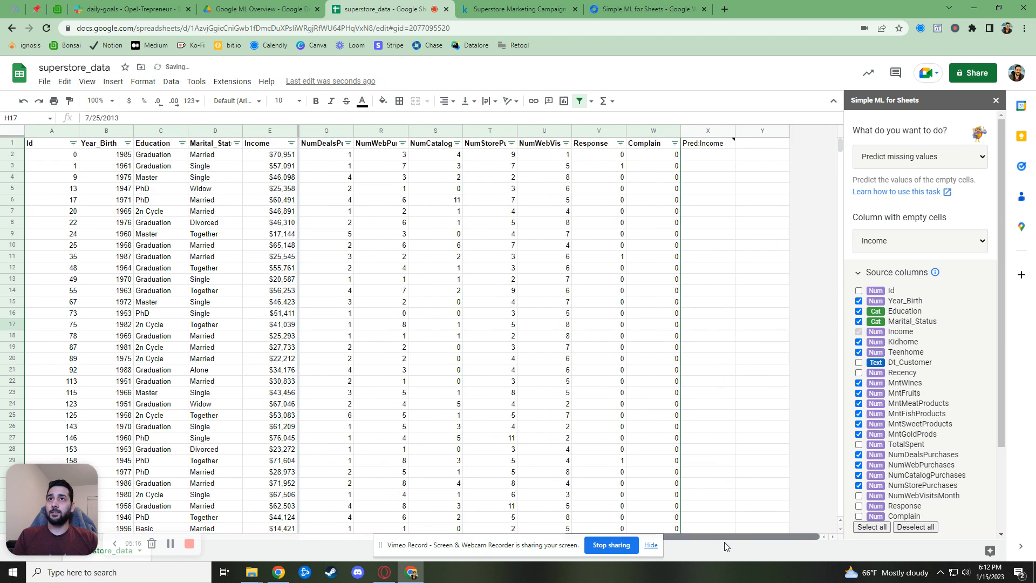
# Recreate the filter to include Pred:Income and hide its (Blanks) rows
pyautogui.click(701, 146)
pyautogui.click(579, 101)
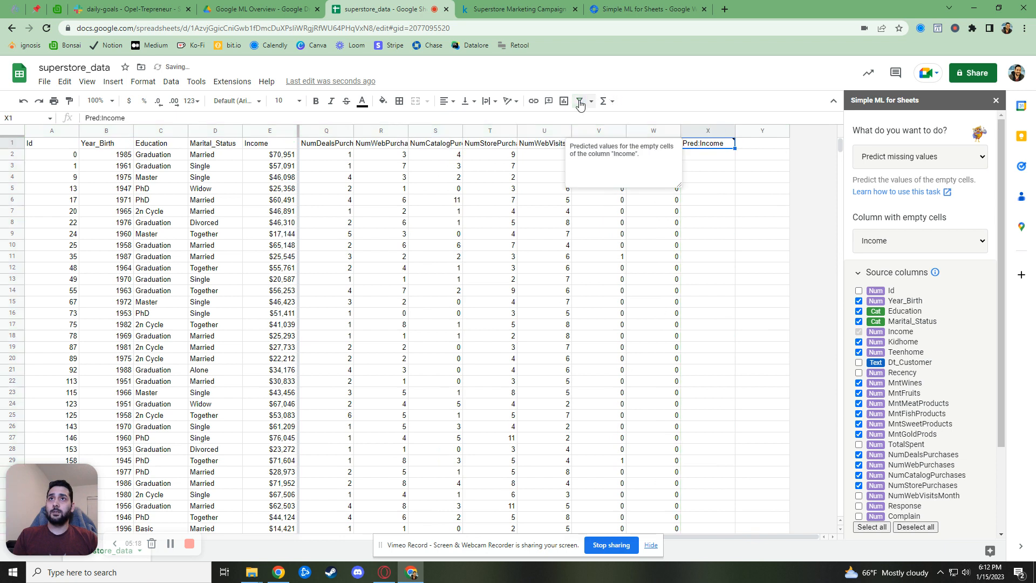
pyautogui.click(580, 101)
pyautogui.click(729, 143)
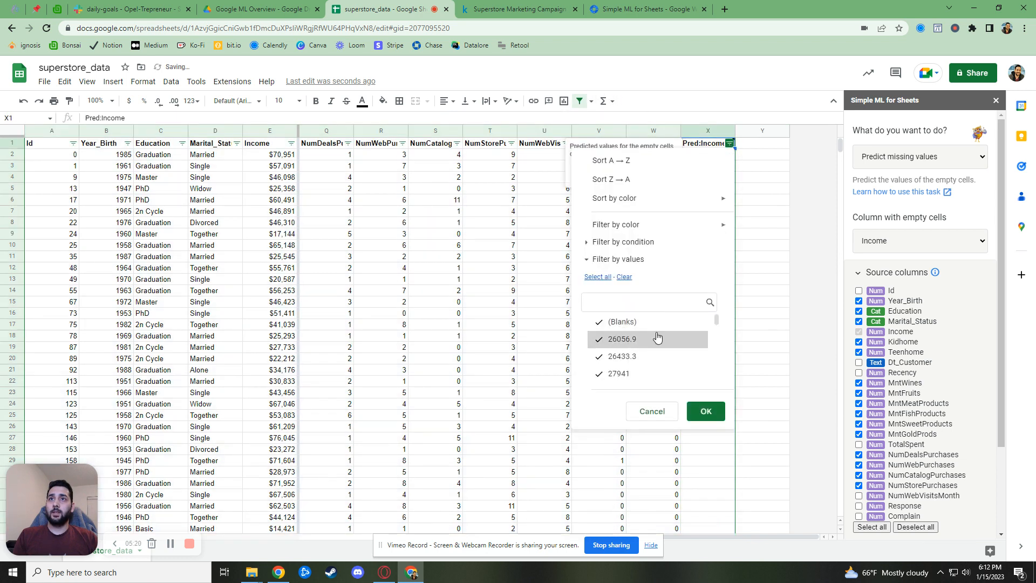
pyautogui.click(628, 322)
pyautogui.click(715, 415)
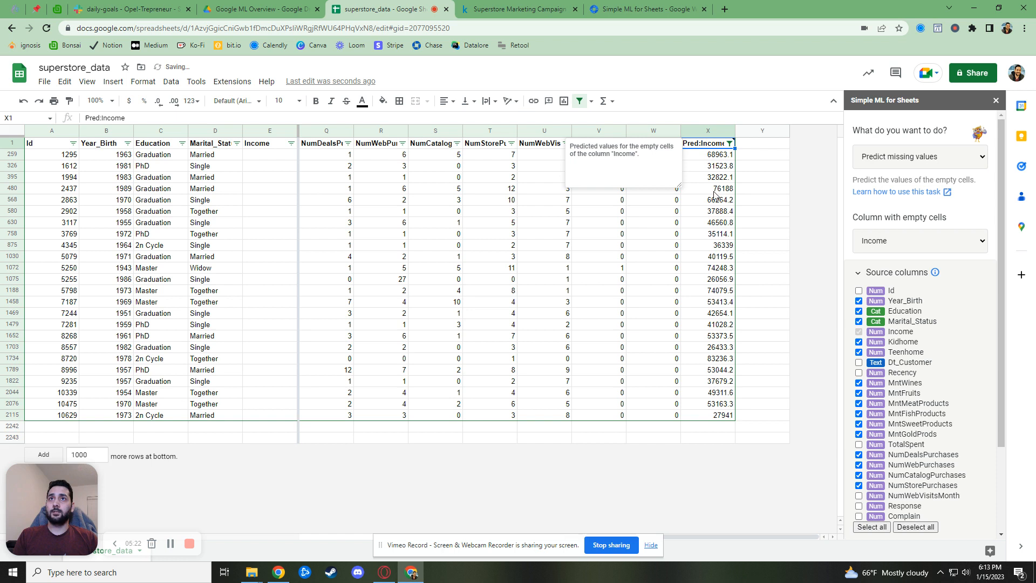
# Format the predicted incomes as currency with no decimal places
pyautogui.moveTo(268, 159); pyautogui.dragTo(269, 181)
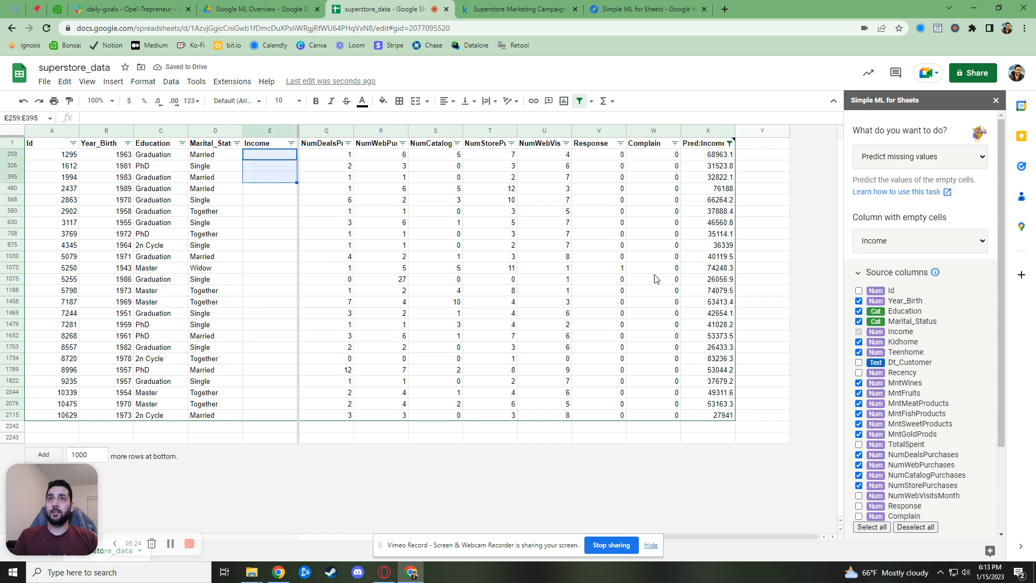
pyautogui.moveTo(716, 155); pyautogui.dragTo(684, 425)
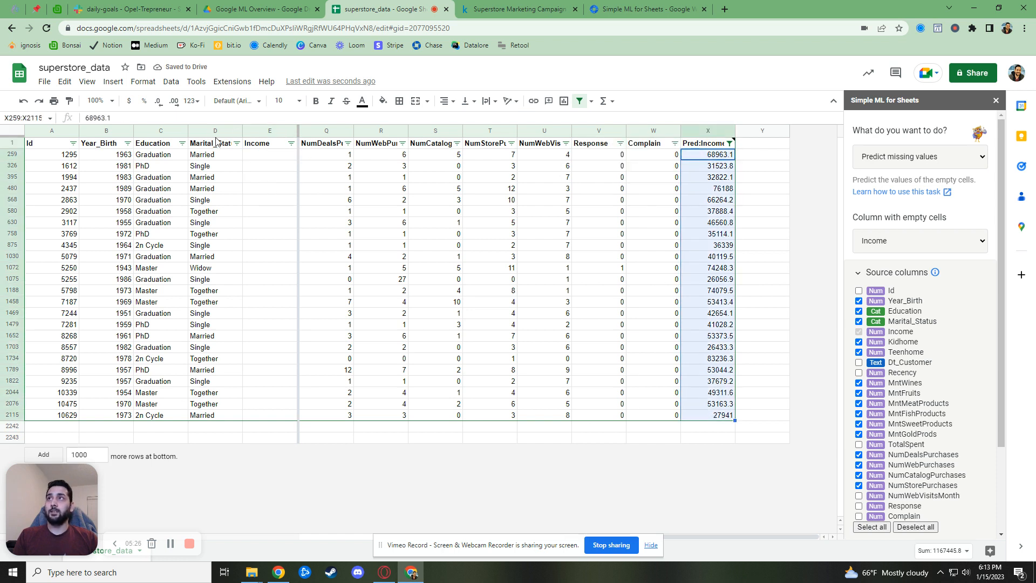
pyautogui.click(129, 100)
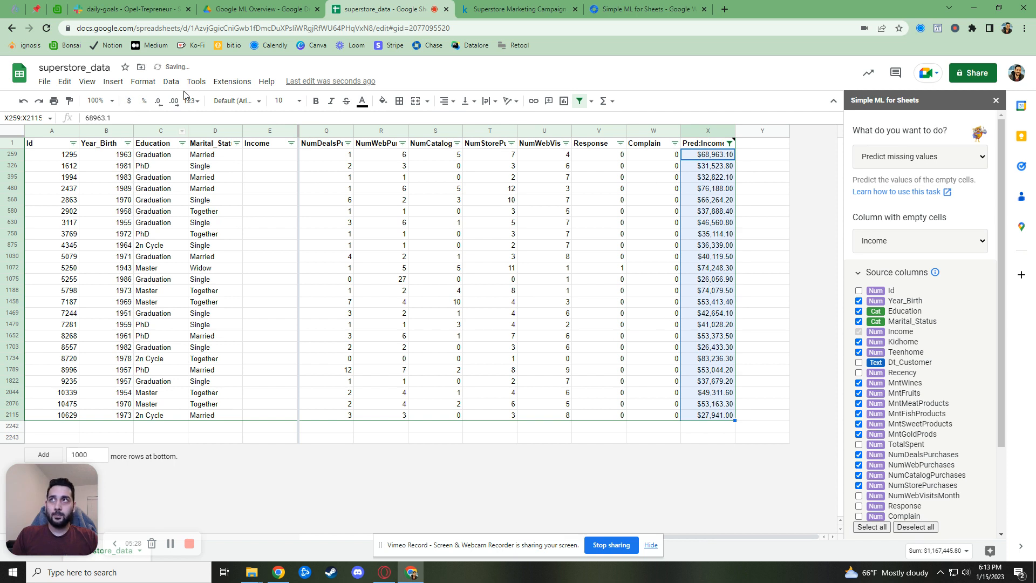
pyautogui.doubleClick(159, 101)
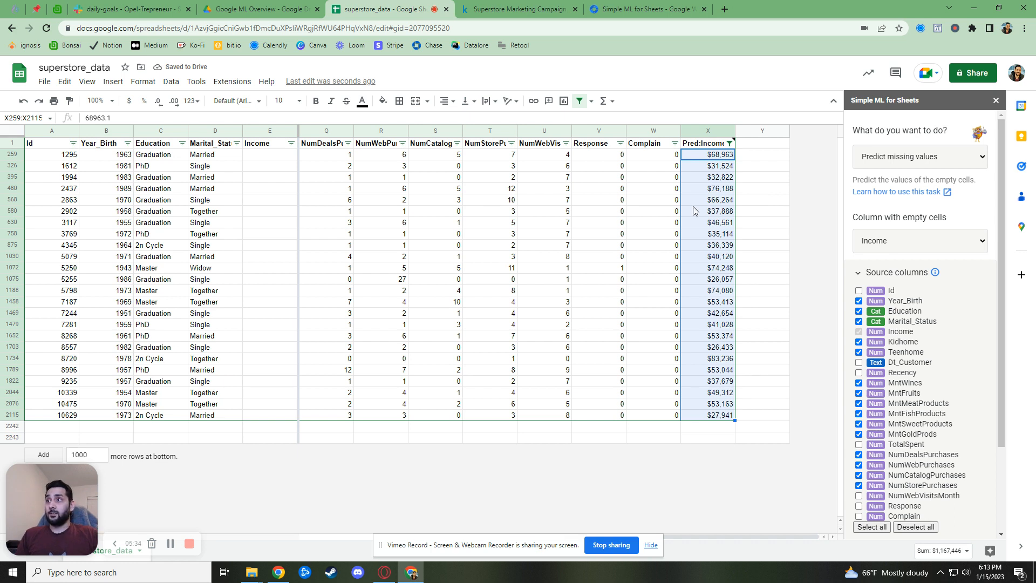
pyautogui.click(740, 314)
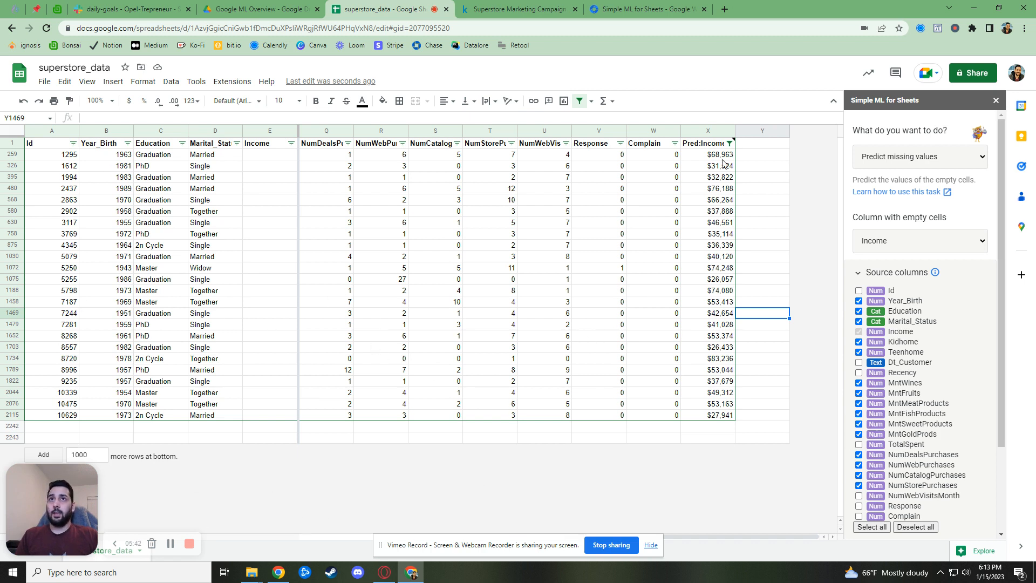
# Reset the Pred:Income filter to Select all so every row shows
pyautogui.click(730, 143)
pyautogui.click(602, 277)
pyautogui.click(702, 409)
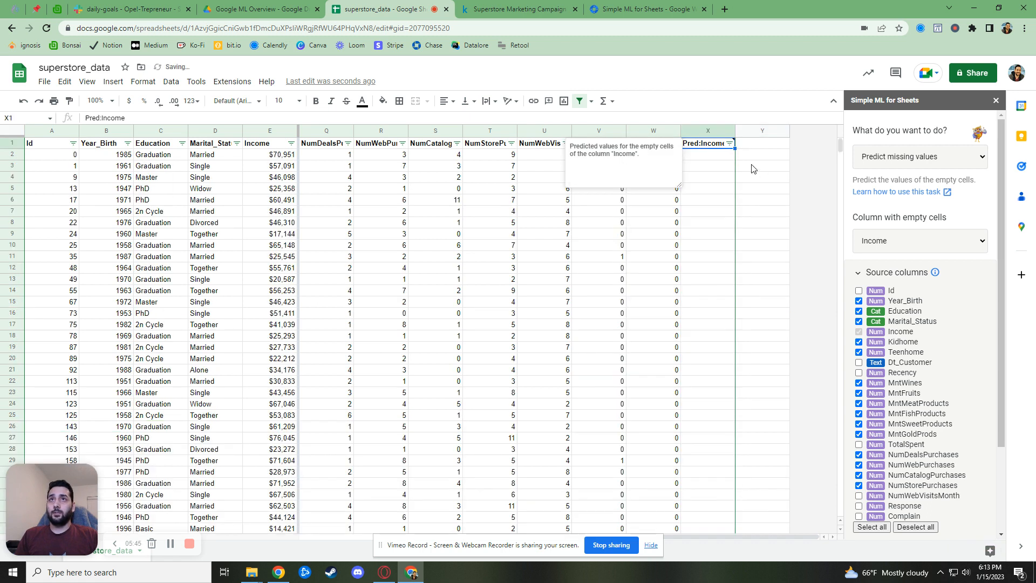
pyautogui.click(702, 131)
# Delete the Pred:Income column X
pyautogui.rightClick(702, 130)
pyautogui.click(726, 247)
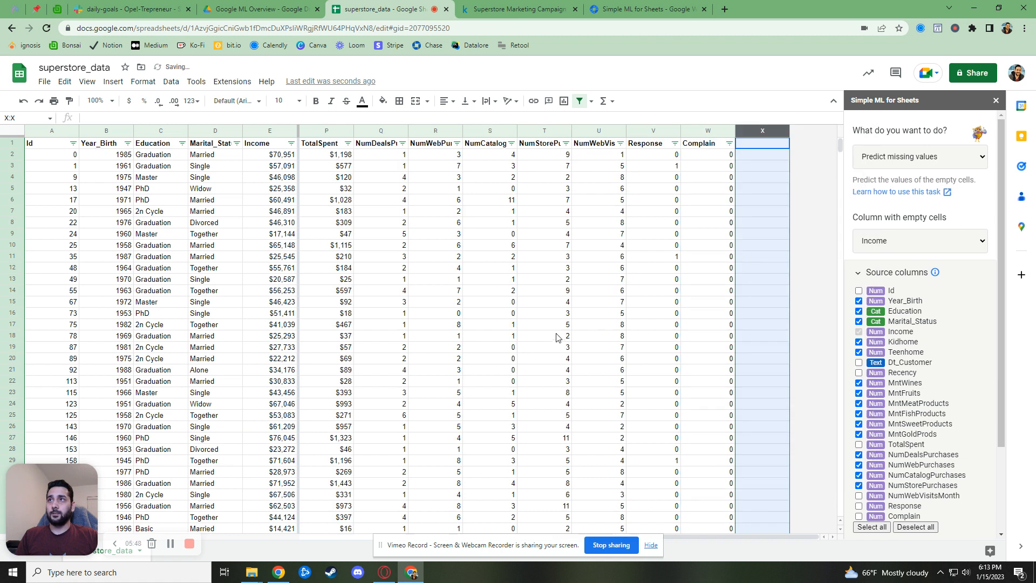
pyautogui.click(557, 337)
# Filter Income to (Blanks) and delete all those blank-Income rows
pyautogui.click(291, 143)
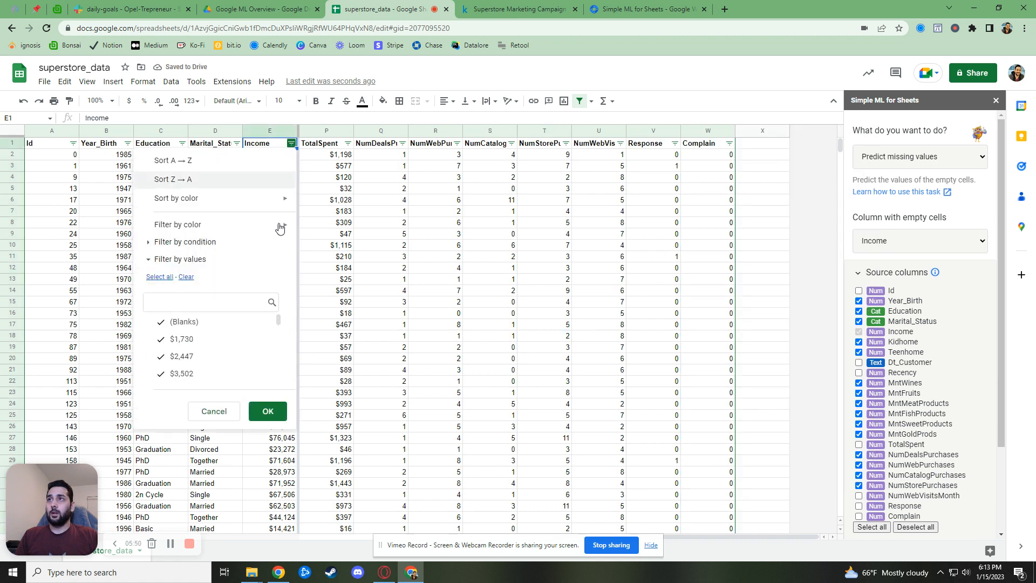
pyautogui.click(190, 277)
pyautogui.click(184, 322)
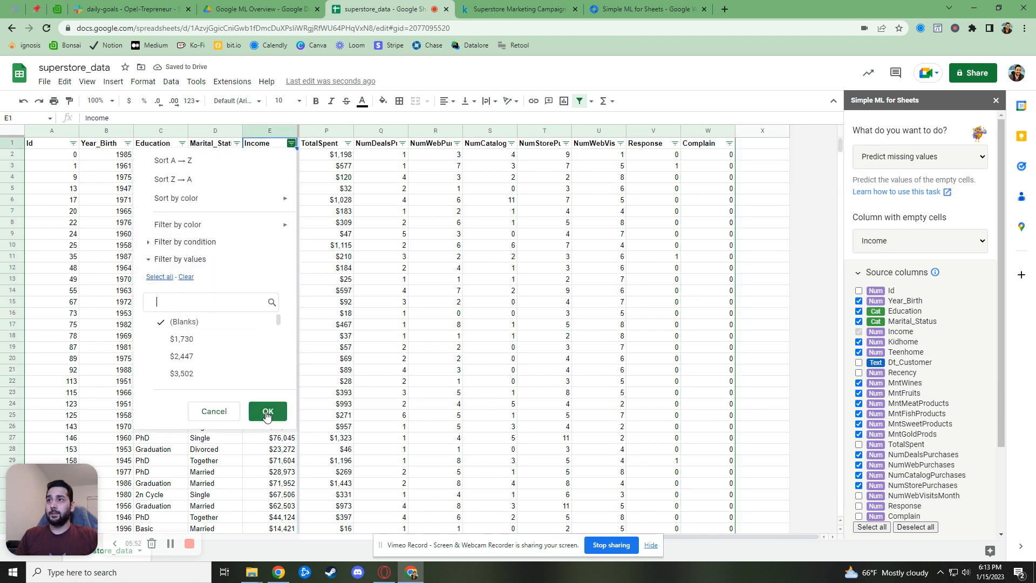
pyautogui.click(268, 411)
pyautogui.moveTo(12, 155); pyautogui.dragTo(12, 415)
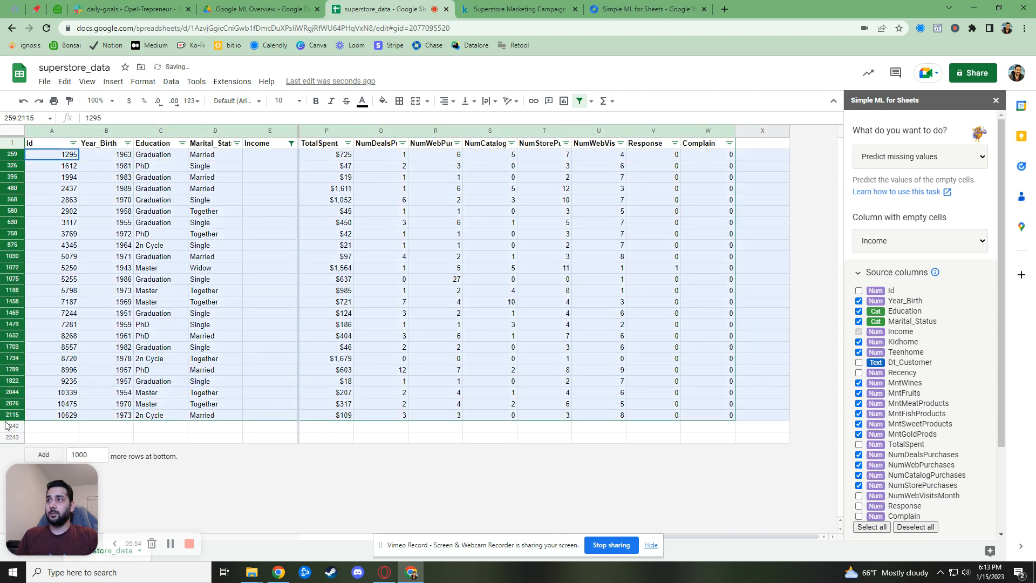
pyautogui.rightClick(19, 157)
pyautogui.click(100, 278)
# Reset the Income filter to Select all so every remaining row shows
pyautogui.click(291, 143)
pyautogui.click(160, 277)
pyautogui.click(266, 411)
pyautogui.click(478, 348)
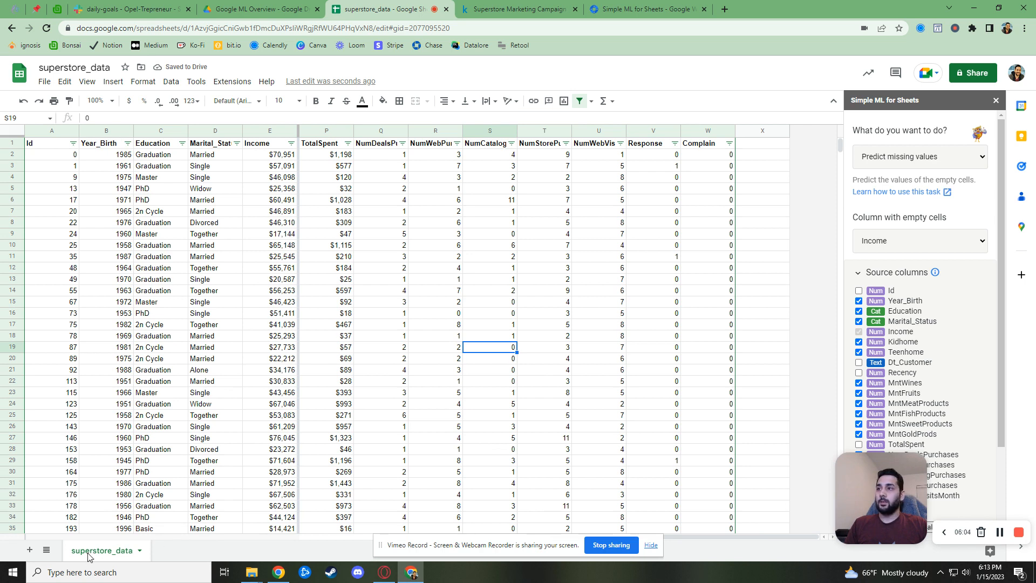
pyautogui.rightClick(88, 556)
# Duplicate superstore_data and blank out the Income cells E16 and E162 in the copy
pyautogui.click(119, 381)
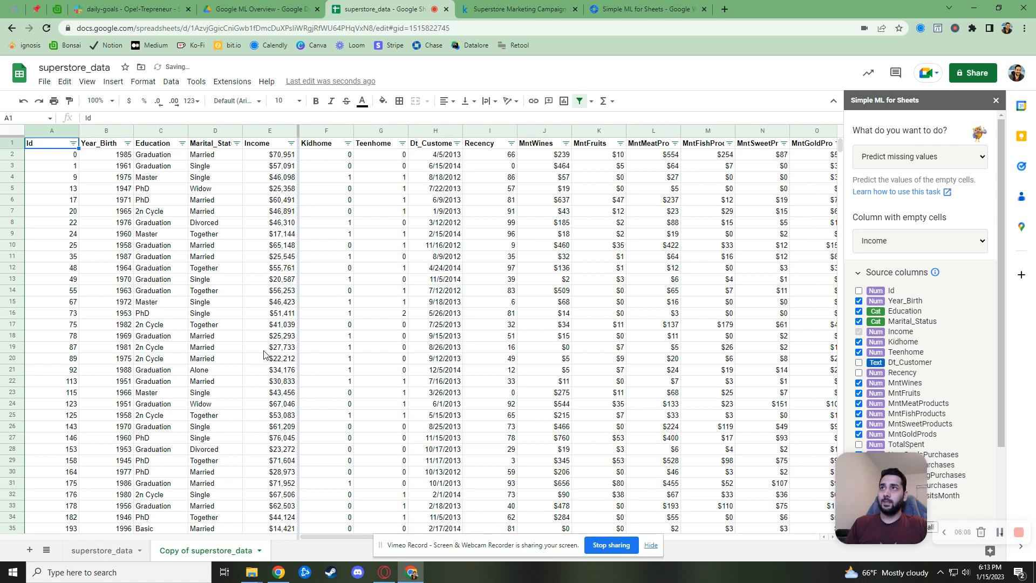
pyautogui.click(283, 314)
pyautogui.press('BackSpace')
pyautogui.scroll(-5, 286, 413)
pyautogui.scroll(-10, 280, 432)
pyautogui.click(272, 507)
pyautogui.scroll(-4, 302, 486)
pyautogui.scroll(-9, 317, 462)
pyautogui.click(280, 416)
pyautogui.press('BackSpace')
# Blank out the Income cells E326 and E999 as well
pyautogui.scroll(-20, 286, 443)
pyautogui.scroll(-14, 290, 463)
pyautogui.click(284, 156)
pyautogui.press('BackSpace')
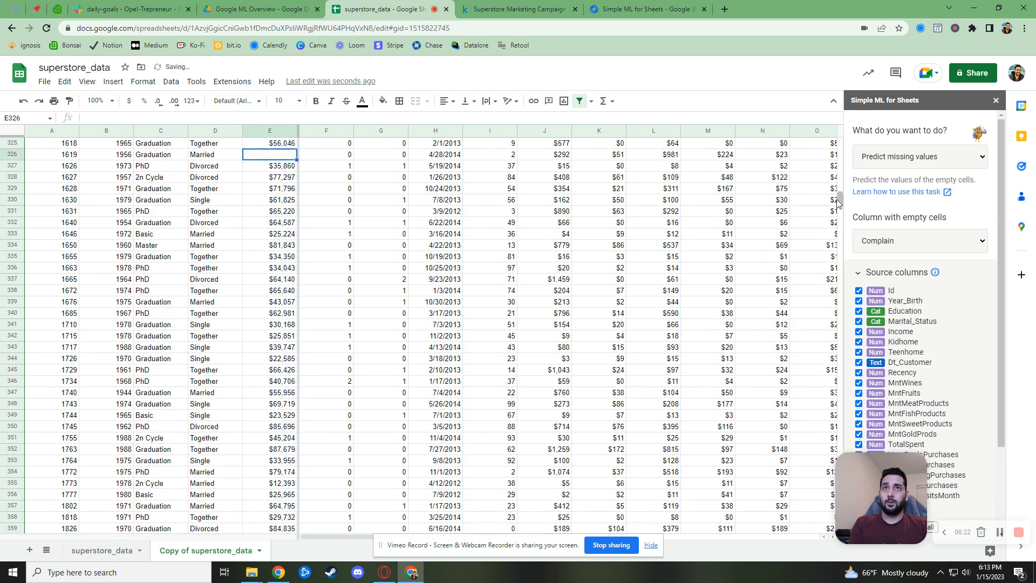
pyautogui.moveTo(838, 203); pyautogui.dragTo(838, 308)
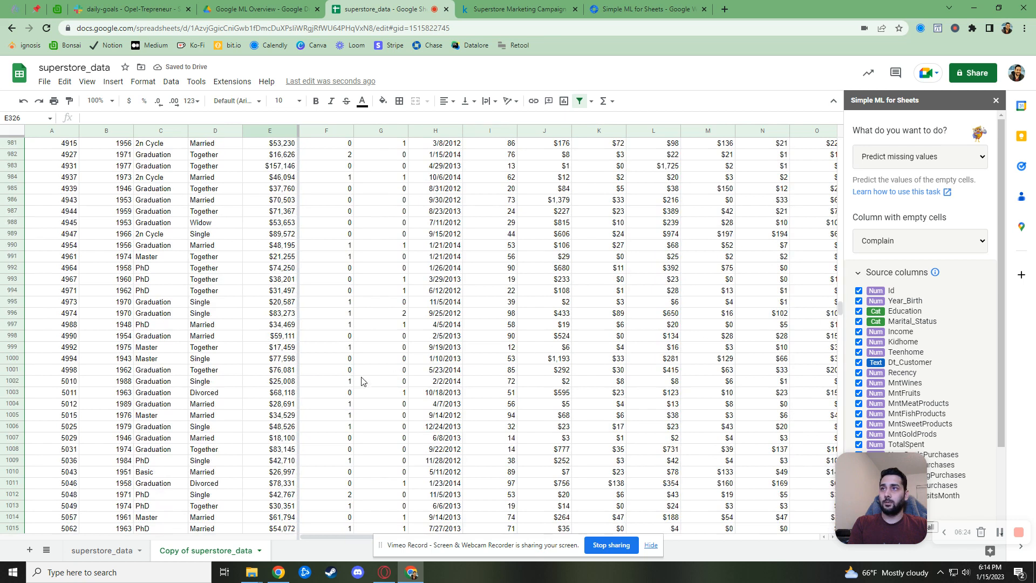
pyautogui.click(292, 347)
pyautogui.press('BackSpace')
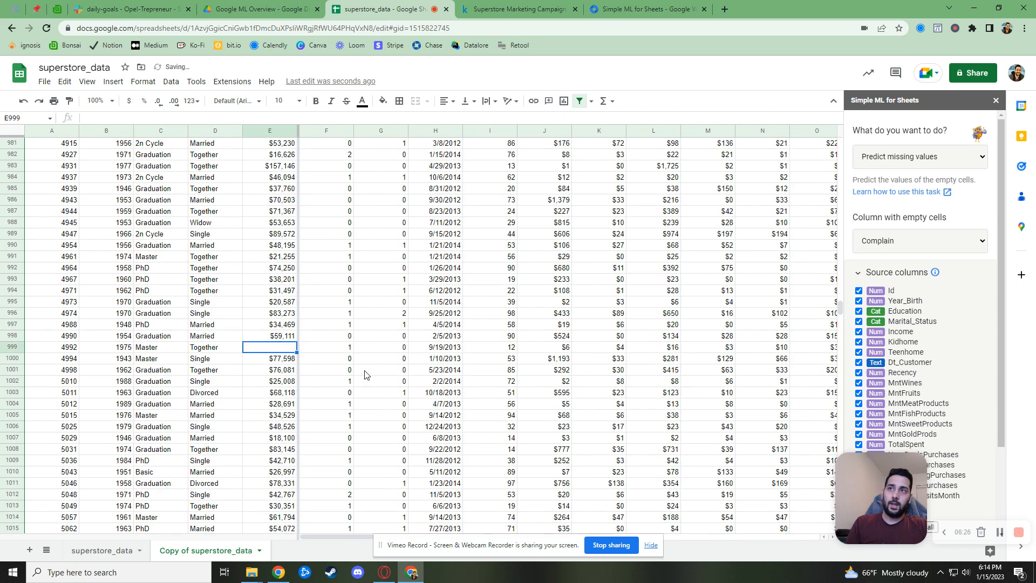
pyautogui.press('Up')
pyautogui.press('Up')
pyautogui.press('Up')
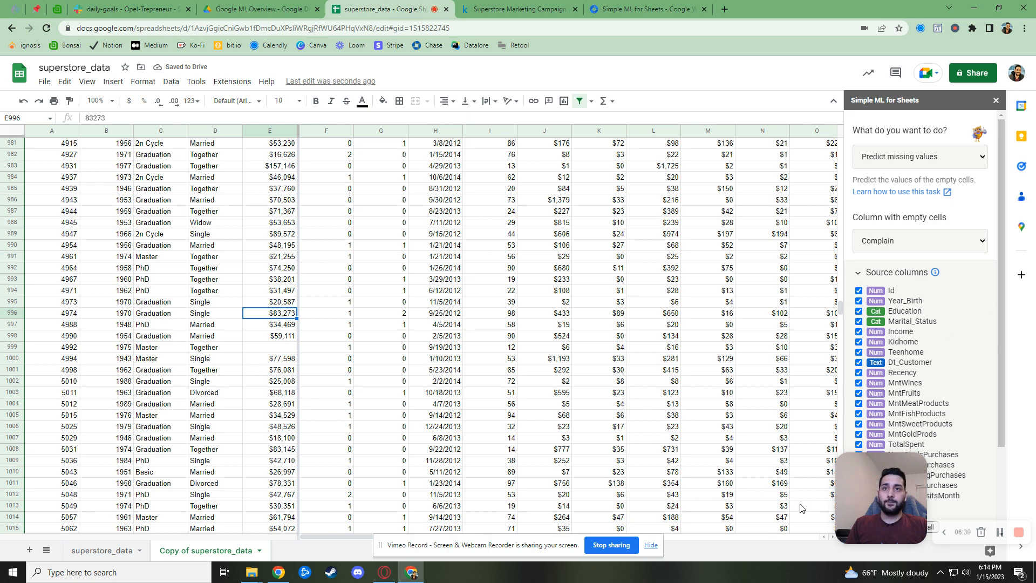
# Return to the top of the sheet and uncheck Id in Simple ML's source columns
pyautogui.scroll(15, 745, 467)
pyautogui.scroll(15, 745, 467)
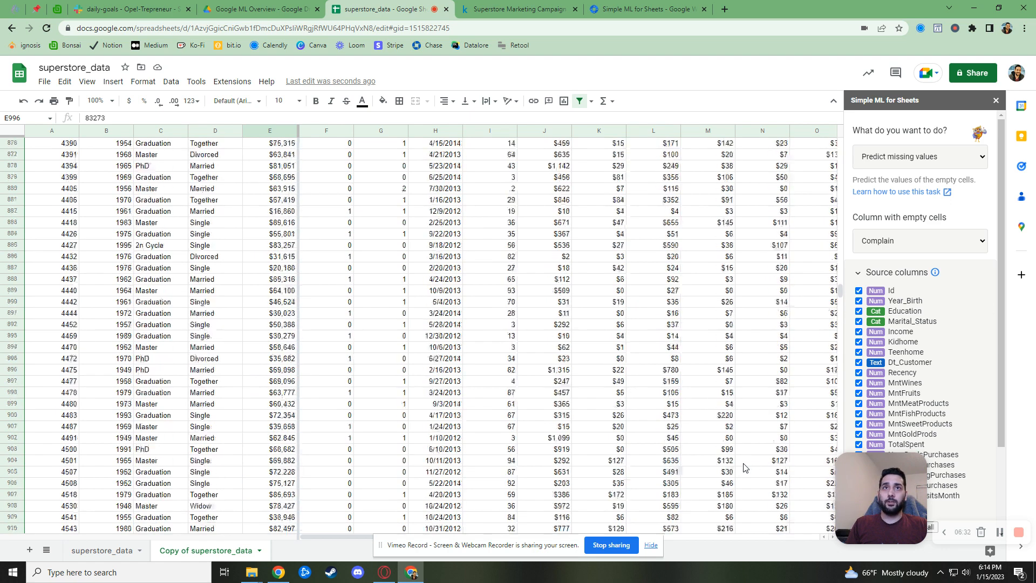
pyautogui.moveTo(870, 512); pyautogui.dragTo(78, 507)
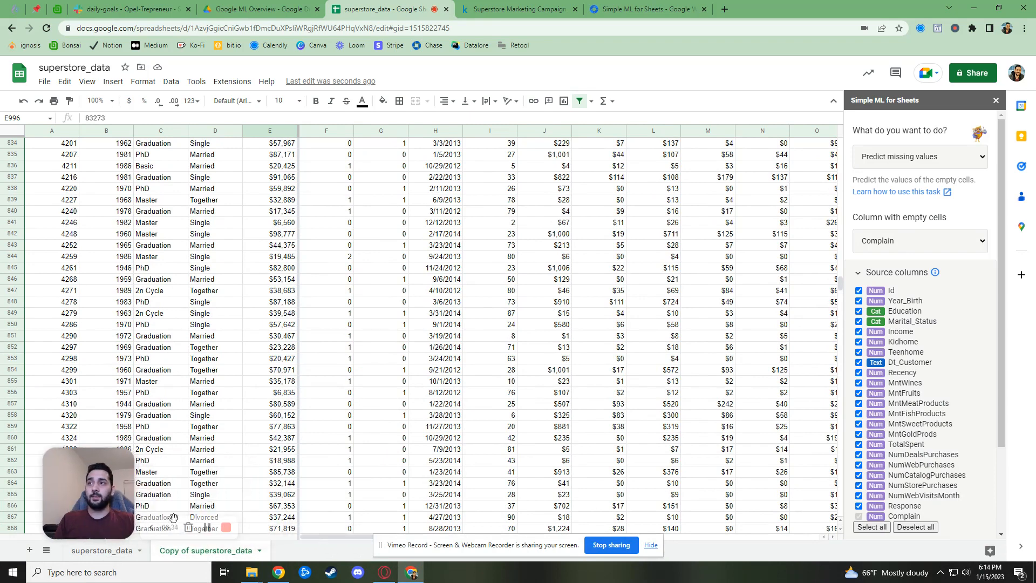
pyautogui.scroll(9, 739, 366)
pyautogui.scroll(8, 737, 366)
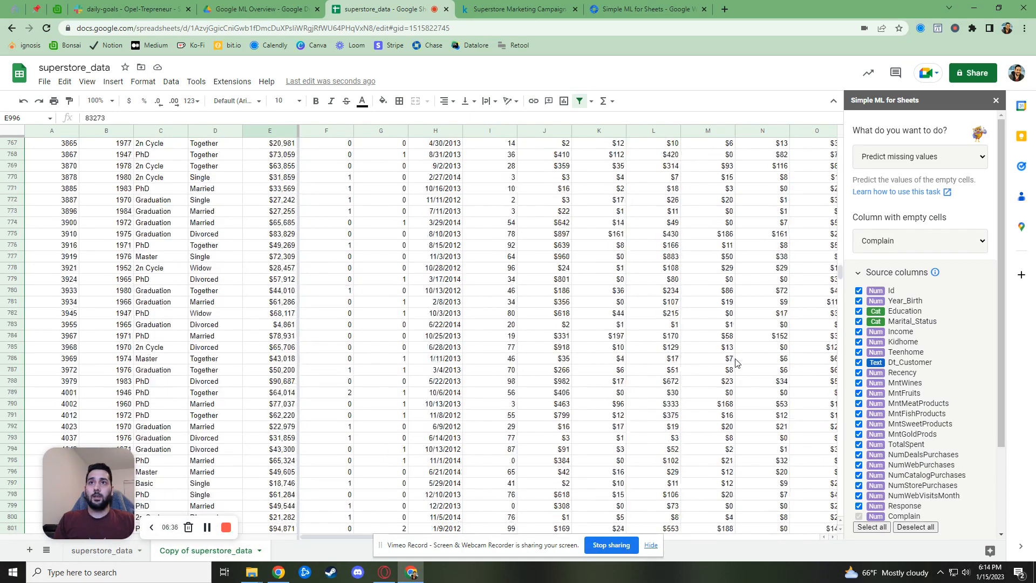
pyautogui.moveTo(841, 270); pyautogui.dragTo(841, 103)
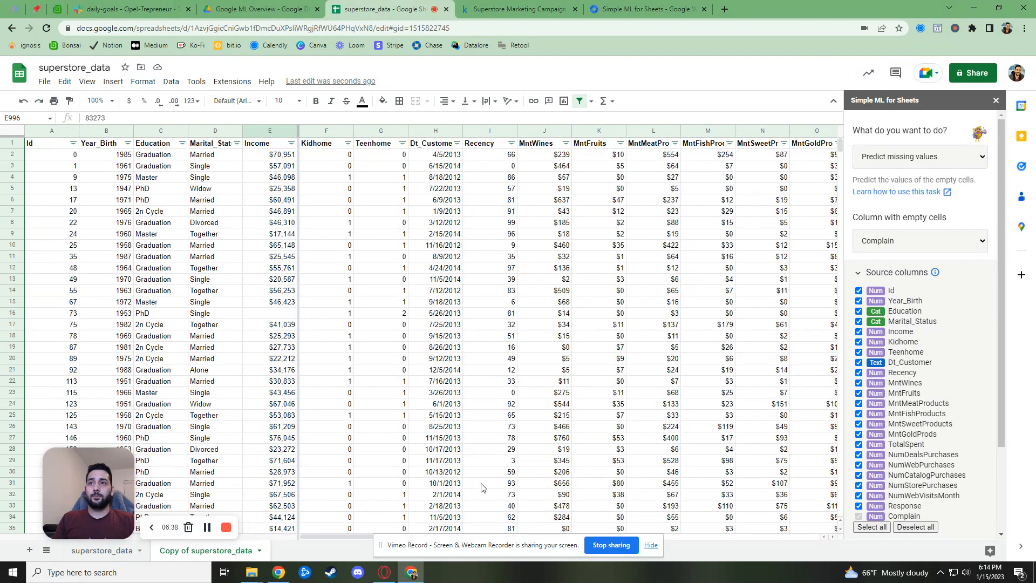
pyautogui.click(860, 291)
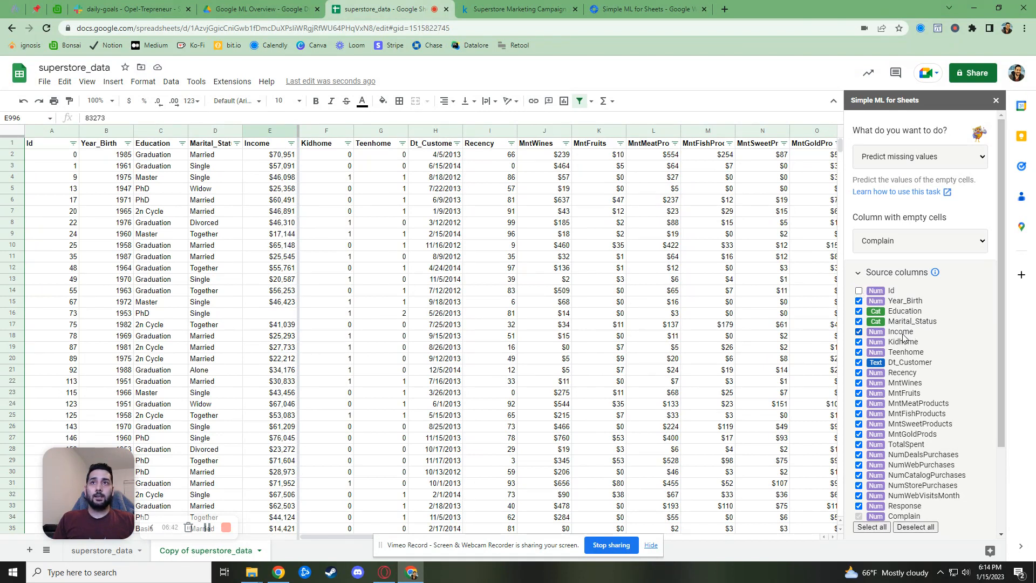
# Predict Income with Dt_Customer, Response and Complain also excluded, then view the new Pred:Income values
pyautogui.click(916, 241)
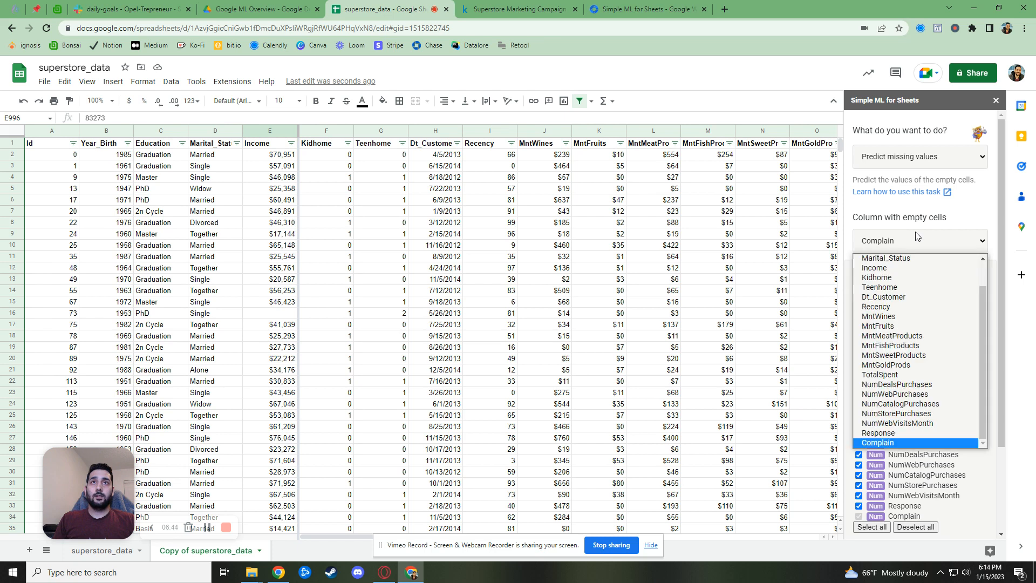
pyautogui.click(916, 268)
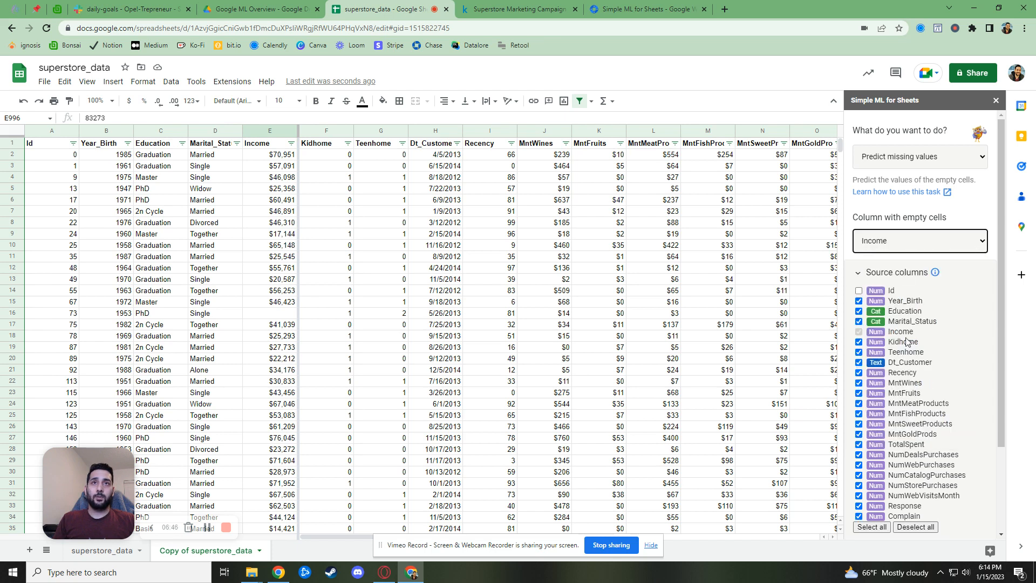
pyautogui.click(859, 364)
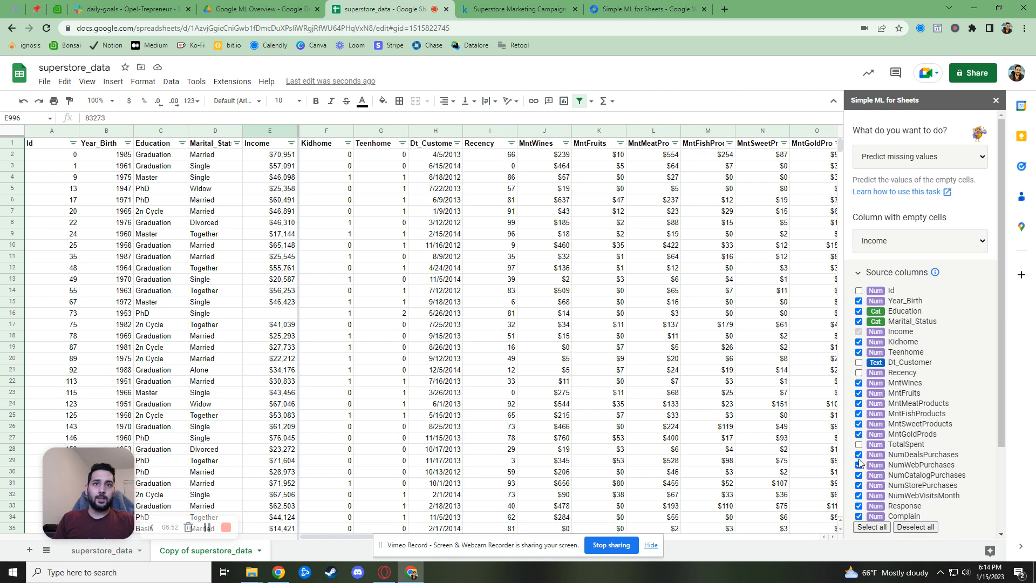
pyautogui.click(859, 505)
pyautogui.click(859, 516)
pyautogui.scroll(-3, 915, 507)
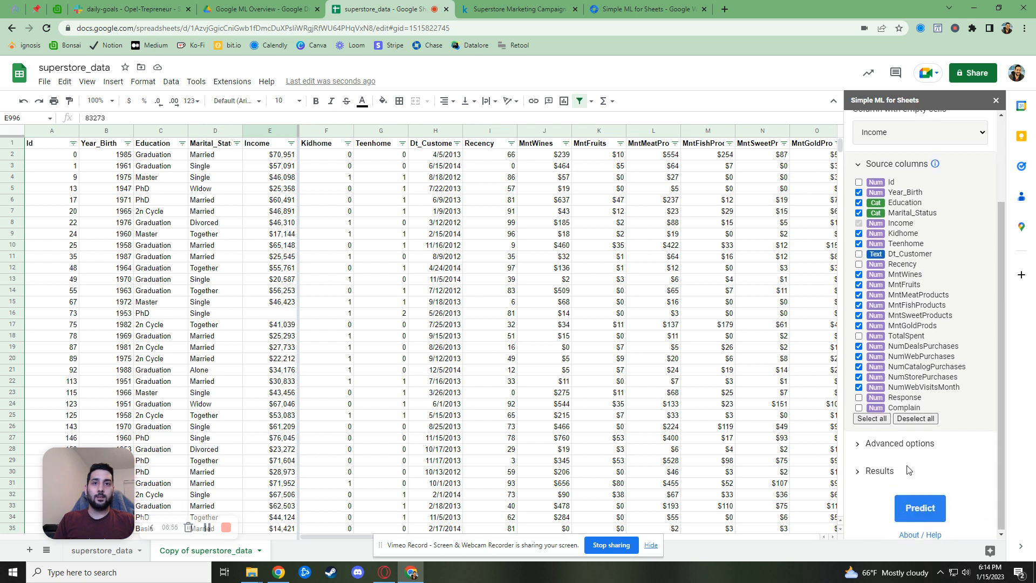
pyautogui.click(919, 507)
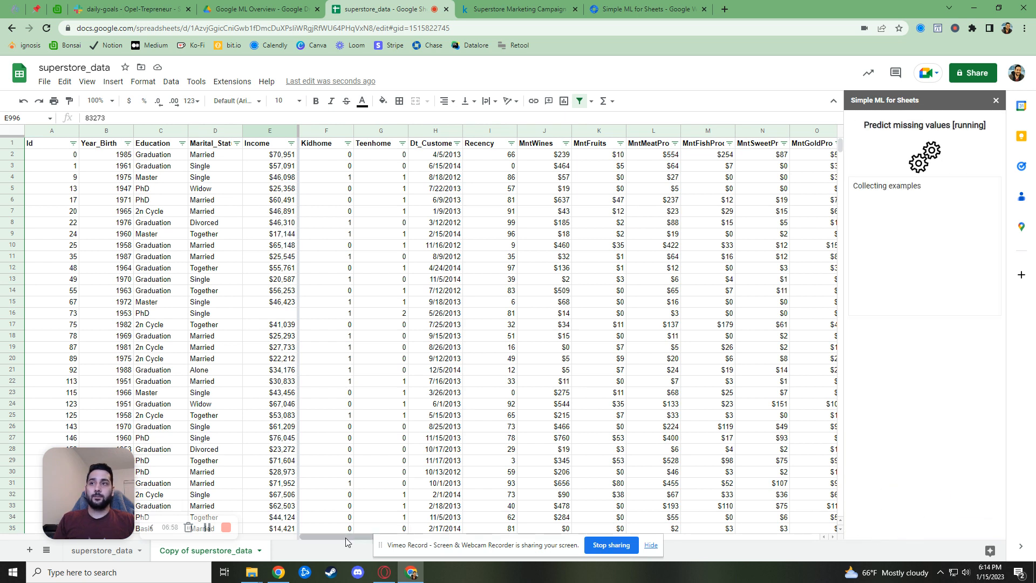
pyautogui.hscroll(1, 417, 534)
pyautogui.moveTo(417, 534); pyautogui.dragTo(632, 535)
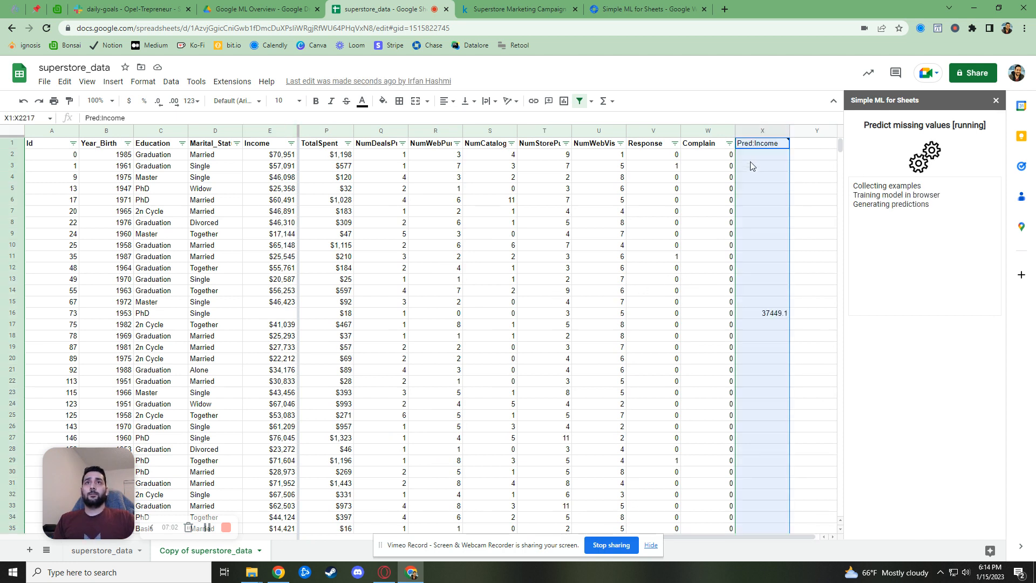
# Filter out blank Pred:Income rows, copy the five remaining Ids, and add a new Sheet2
pyautogui.click(580, 102)
pyautogui.click(785, 144)
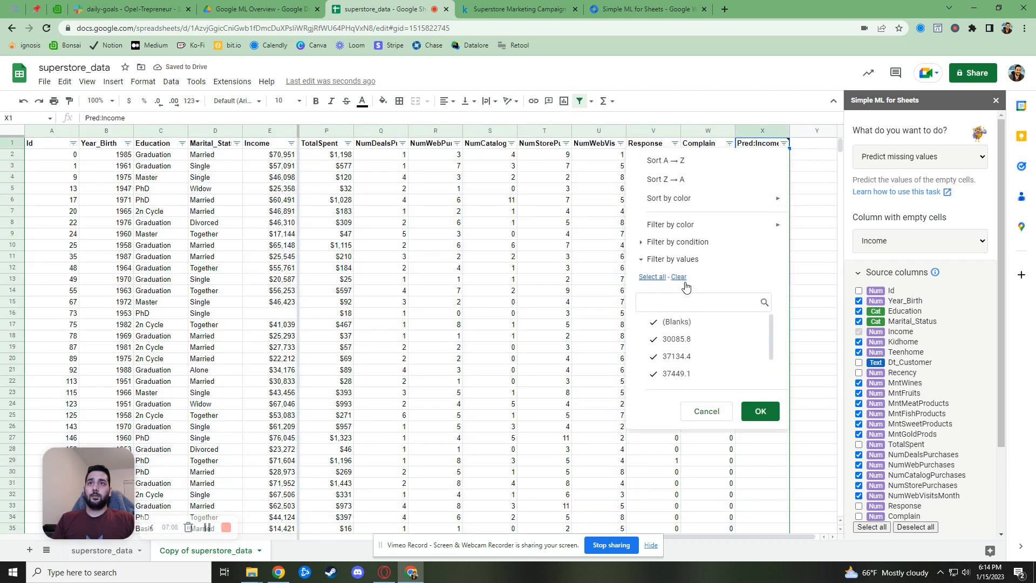
pyautogui.click(677, 323)
pyautogui.click(762, 411)
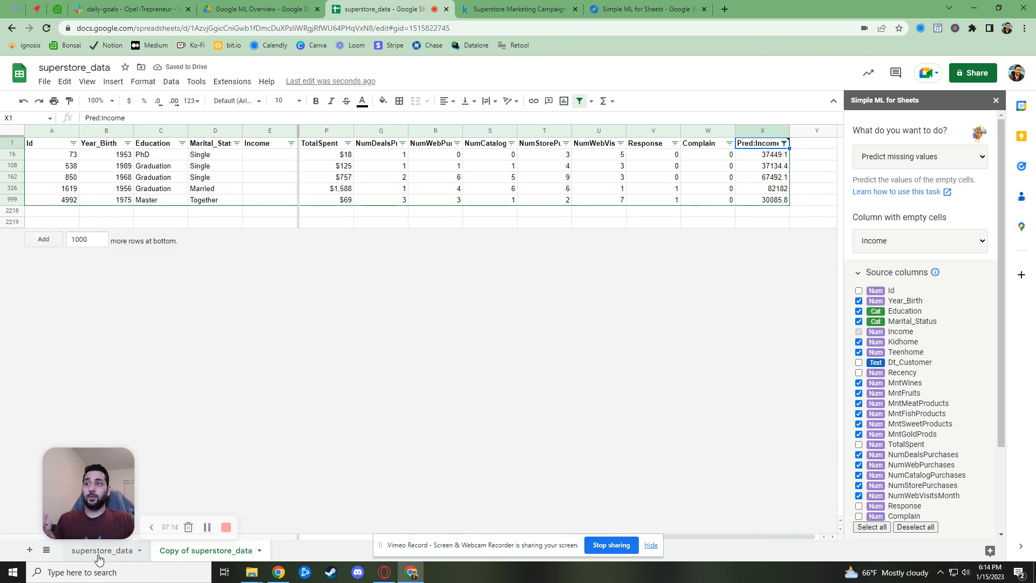
pyautogui.moveTo(60, 156); pyautogui.dragTo(69, 204)
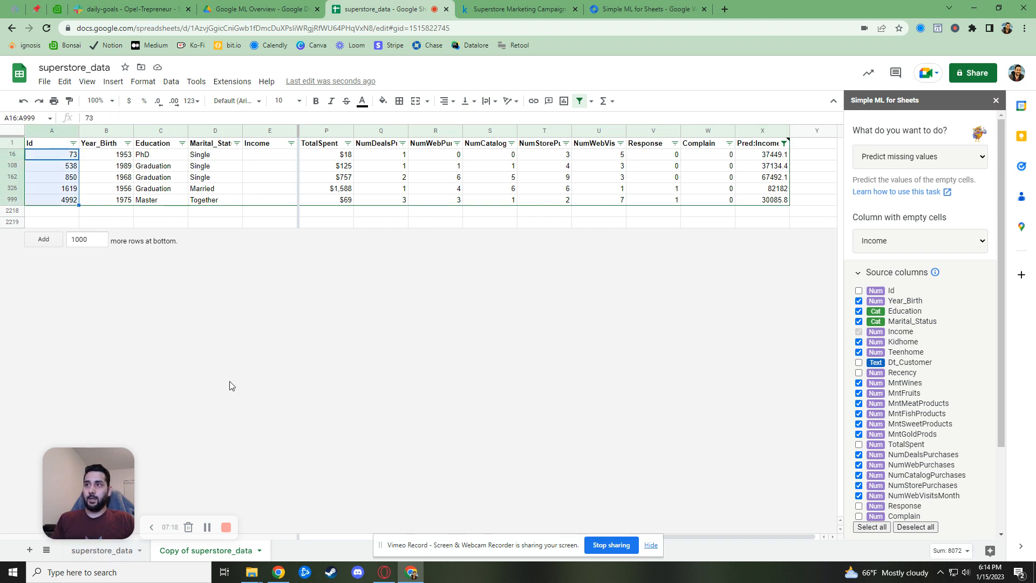
pyautogui.click(29, 550)
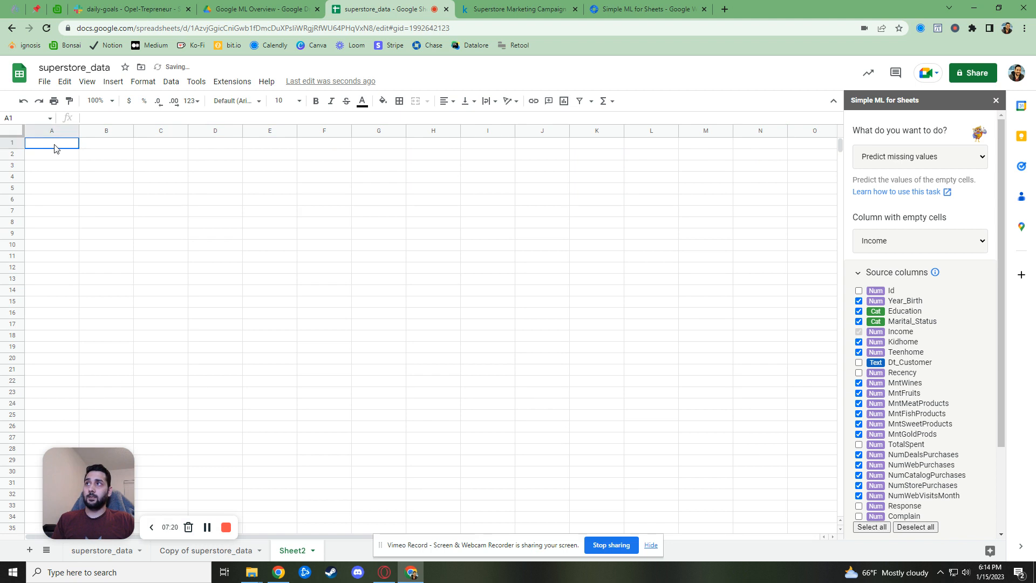
# Paste the five Ids into Sheet2 and enter =VLOOKUP(A2,Sheet2!$A$1:$A$5,1,false) in superstore_data X2
pyautogui.hotkey('ctrl', 'v')
pyautogui.click(109, 550)
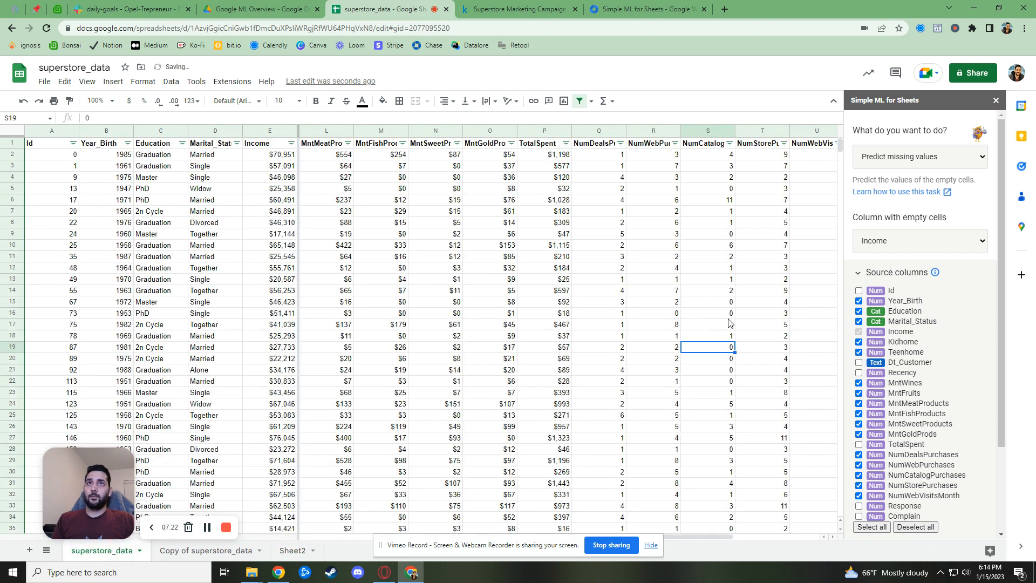
pyautogui.moveTo(683, 536); pyautogui.dragTo(772, 538)
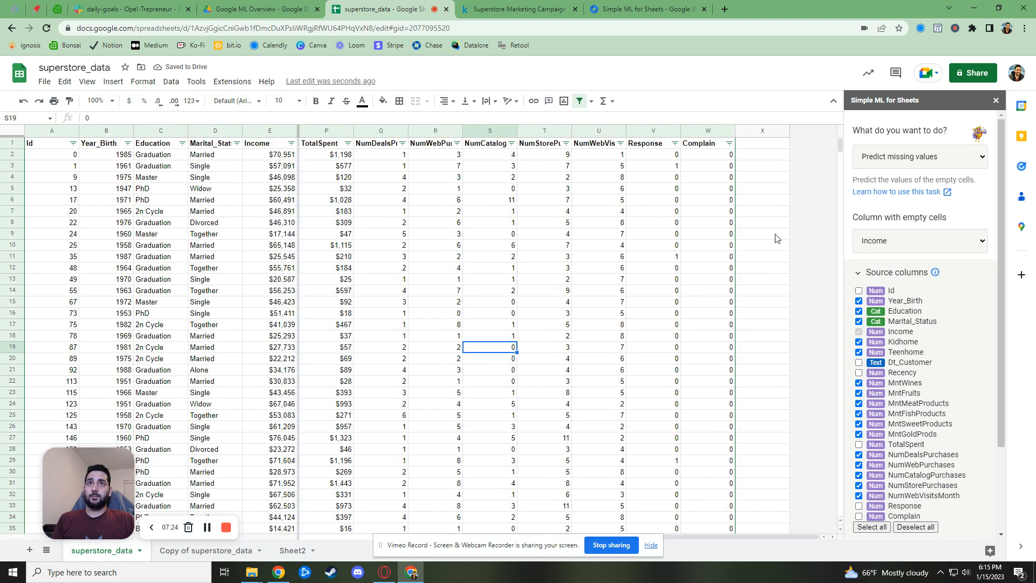
pyautogui.click(767, 154)
pyautogui.write('=VLOOKUP(')
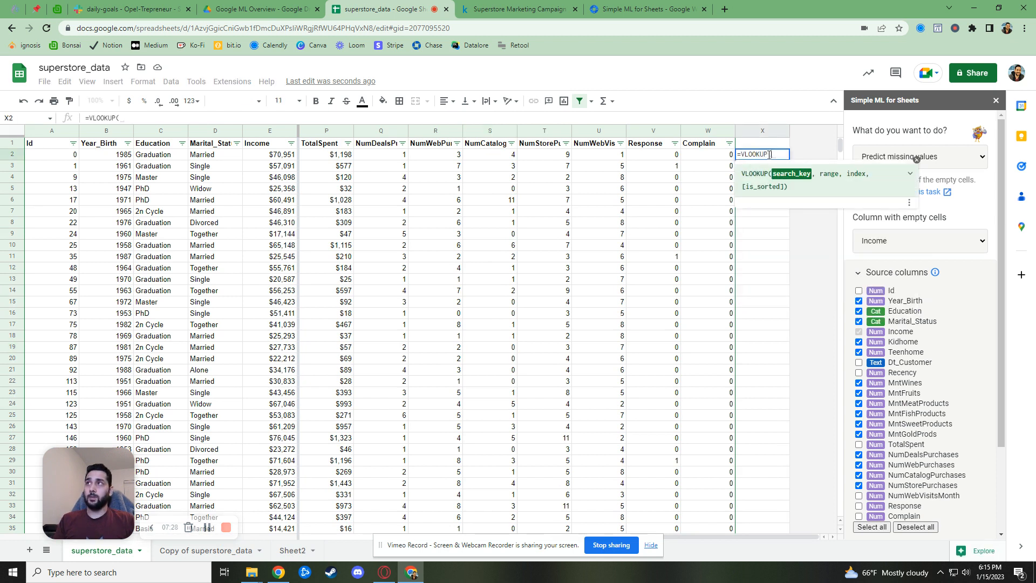
pyautogui.write('a2')
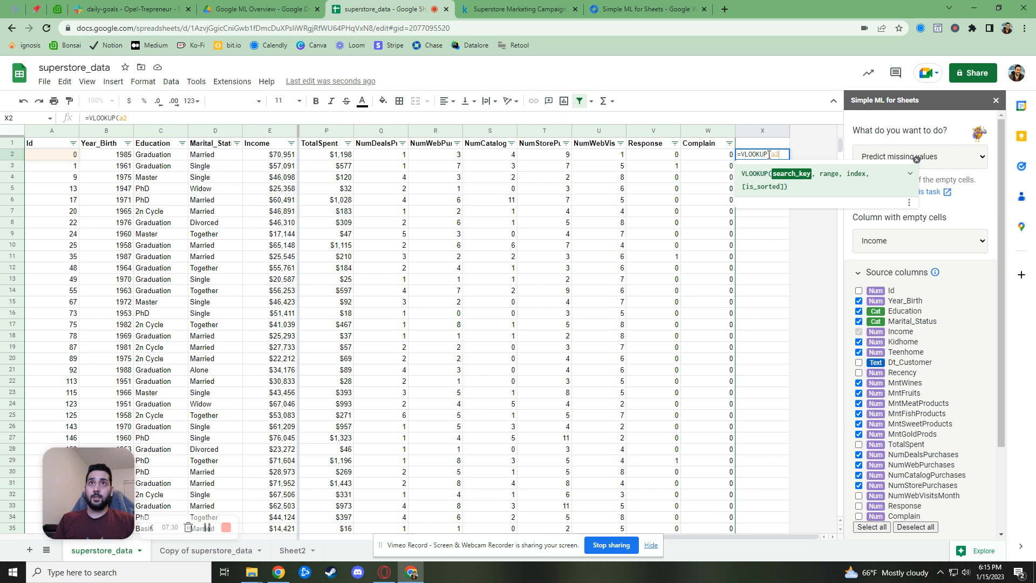
pyautogui.write(',')
pyautogui.click(292, 550)
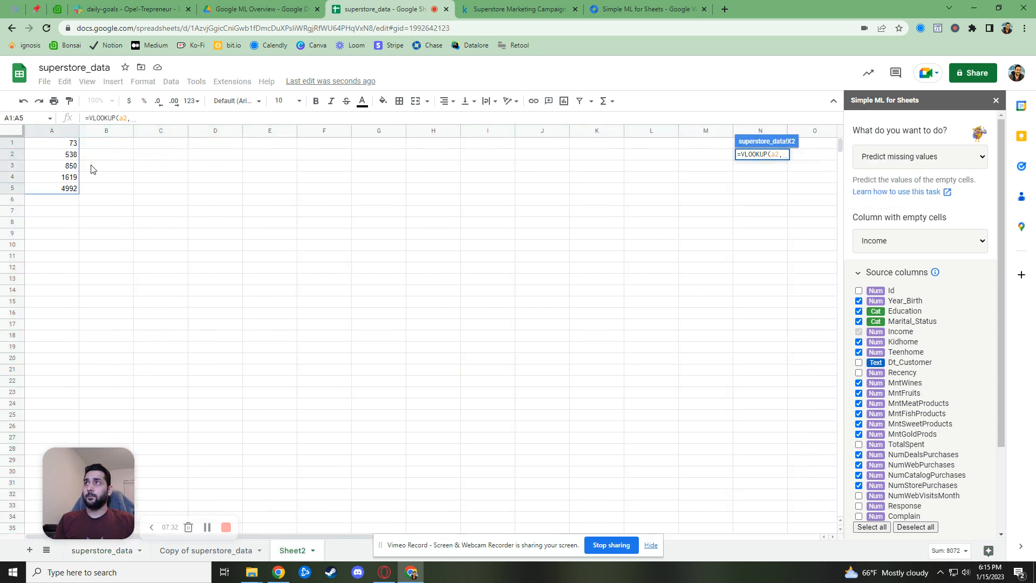
pyautogui.moveTo(68, 144); pyautogui.dragTo(58, 186)
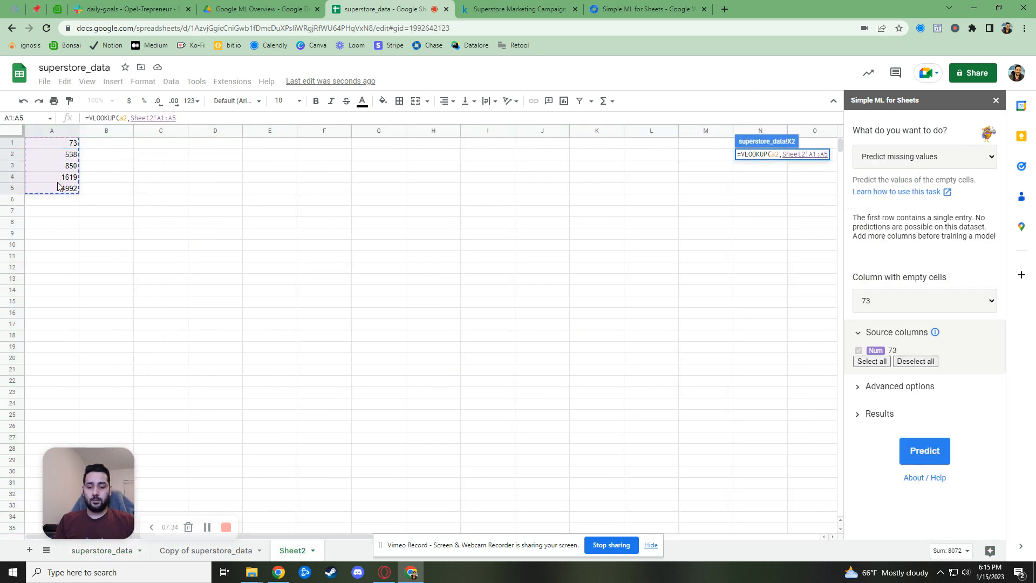
pyautogui.press('F4')
pyautogui.write(',1,false)')
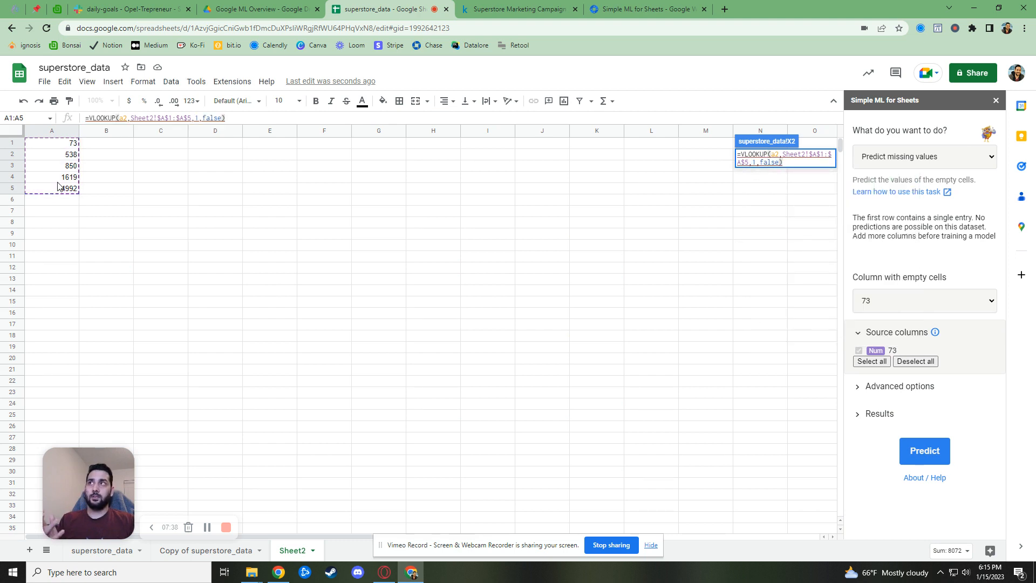
pyautogui.press('Return')
# Fill the lookup down column X, recreate the filter, and exclude #N/A in column X
pyautogui.moveTo(722, 536); pyautogui.dragTo(819, 537)
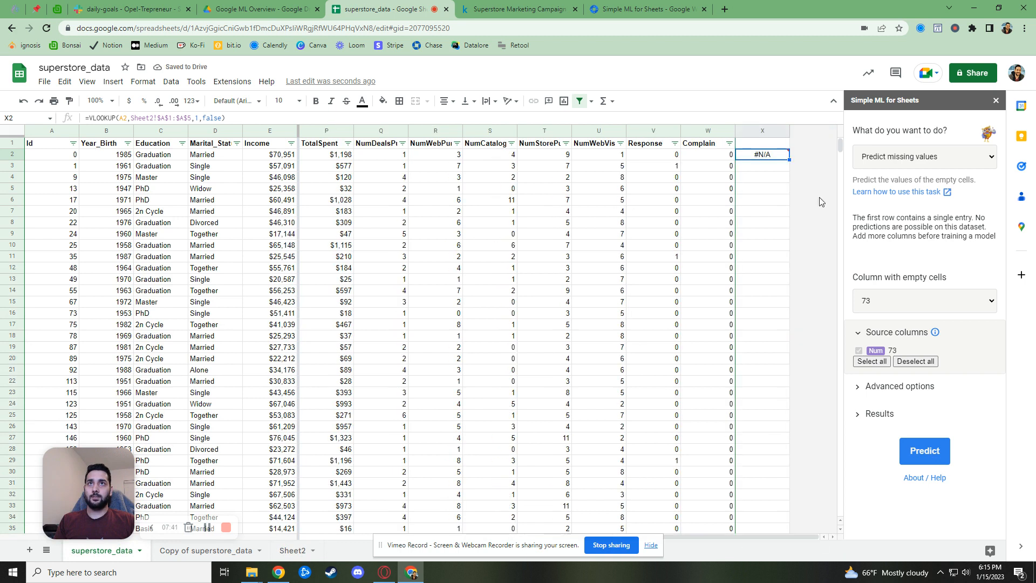
pyautogui.doubleClick(789, 157)
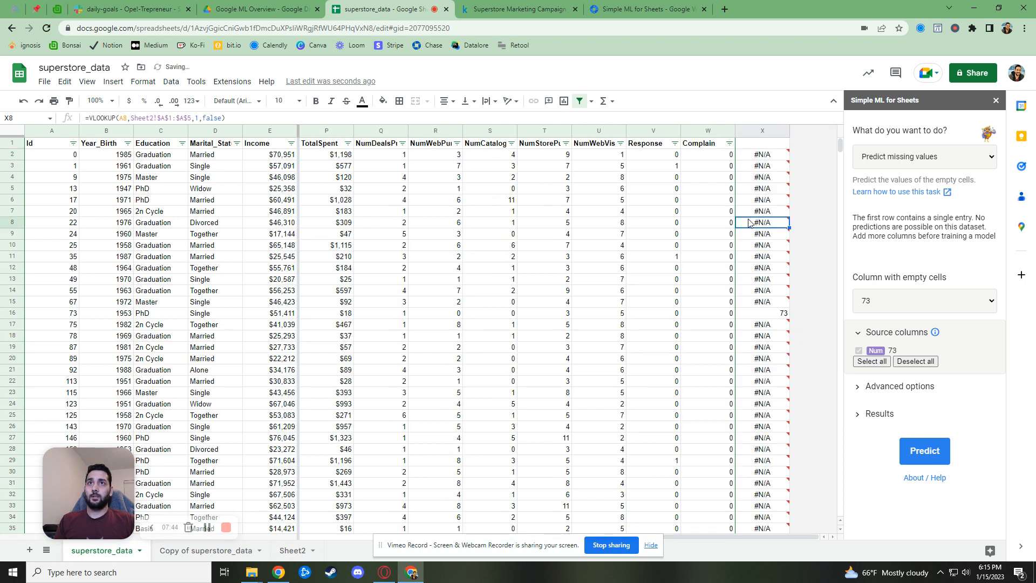
pyautogui.click(758, 144)
pyautogui.click(580, 101)
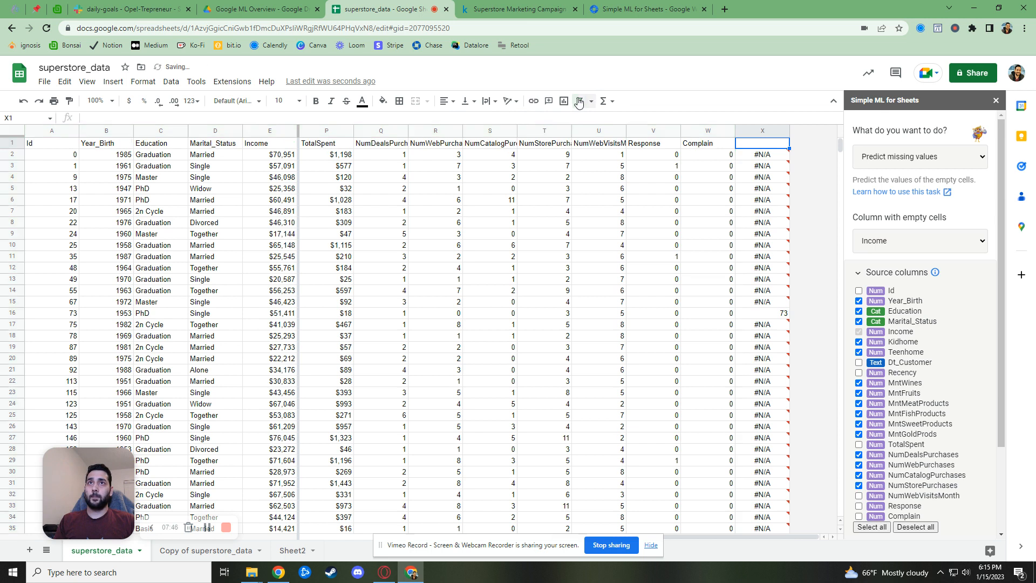
pyautogui.click(580, 101)
pyautogui.click(772, 145)
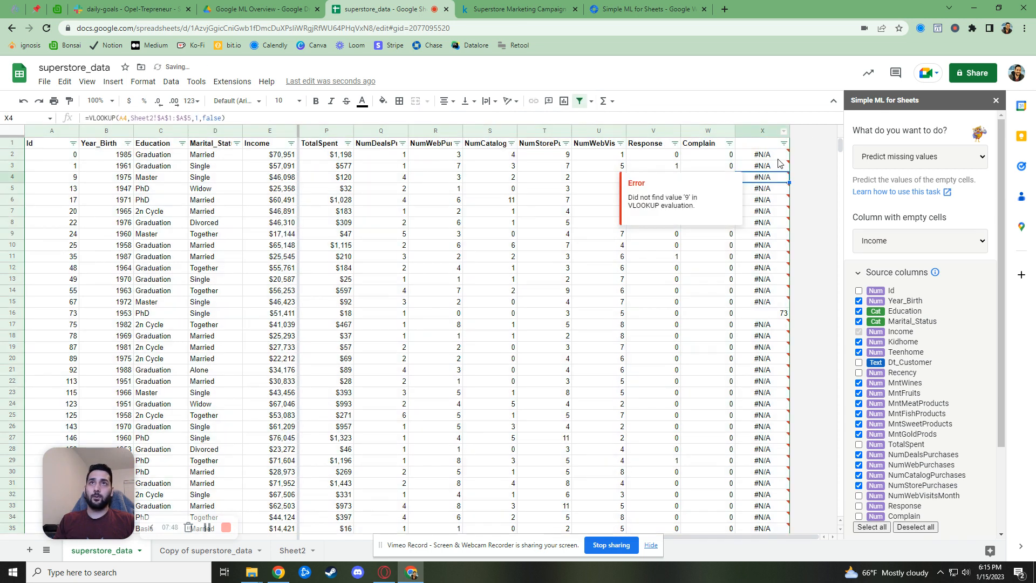
pyautogui.click(784, 143)
pyautogui.scroll(-2, 701, 346)
pyautogui.click(669, 375)
# Apply the column X filter and paste the five actual Income values into the copy sheet
pyautogui.click(760, 411)
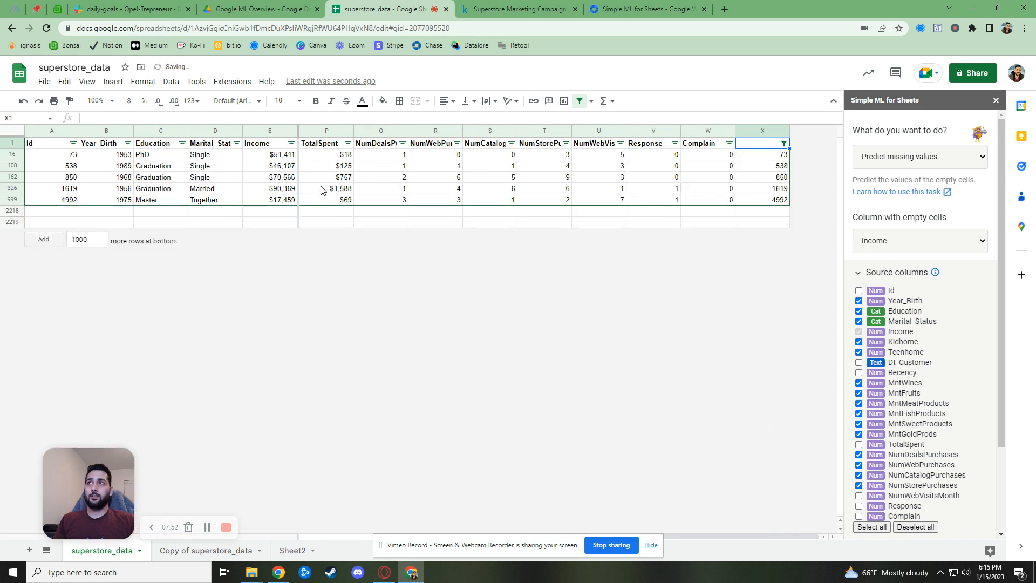
pyautogui.moveTo(281, 157); pyautogui.dragTo(286, 204)
pyautogui.hotkey('ctrl', 'c')
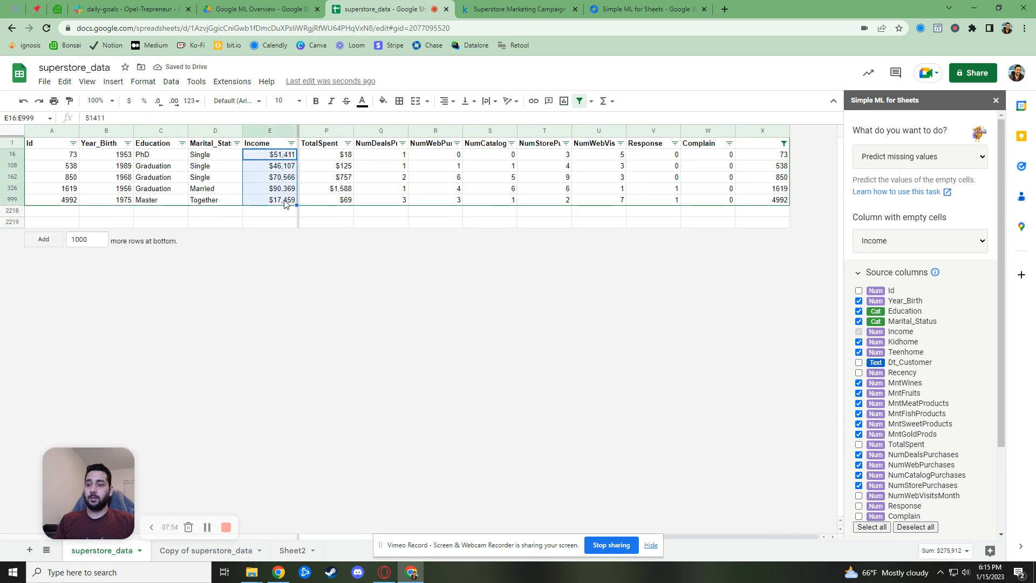
pyautogui.click(208, 552)
pyautogui.moveTo(270, 154); pyautogui.dragTo(270, 200)
pyautogui.hotkey('ctrl', 'v')
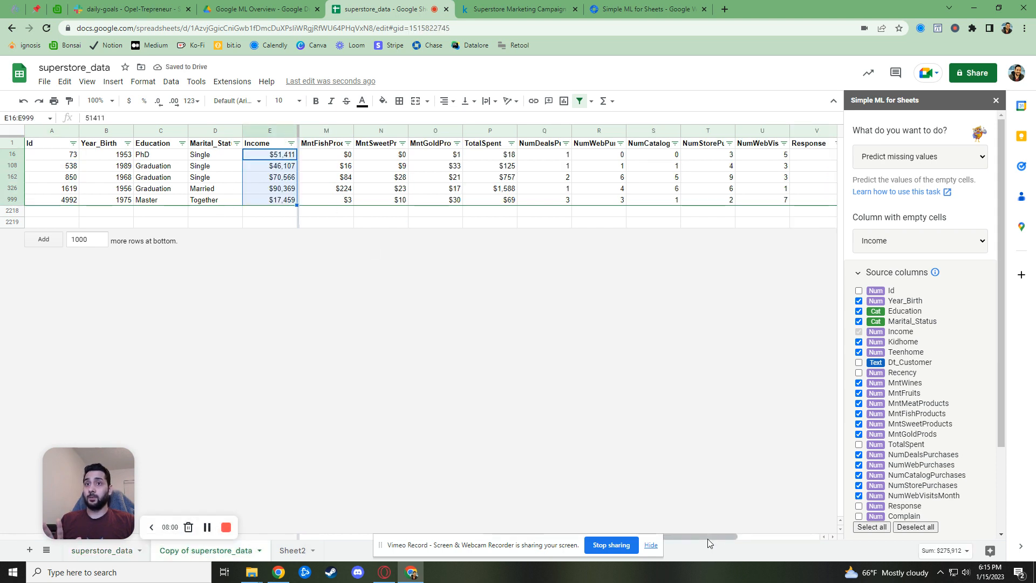
# Format the five predicted Income values in column X as dollar amounts
pyautogui.moveTo(708, 537); pyautogui.dragTo(736, 535)
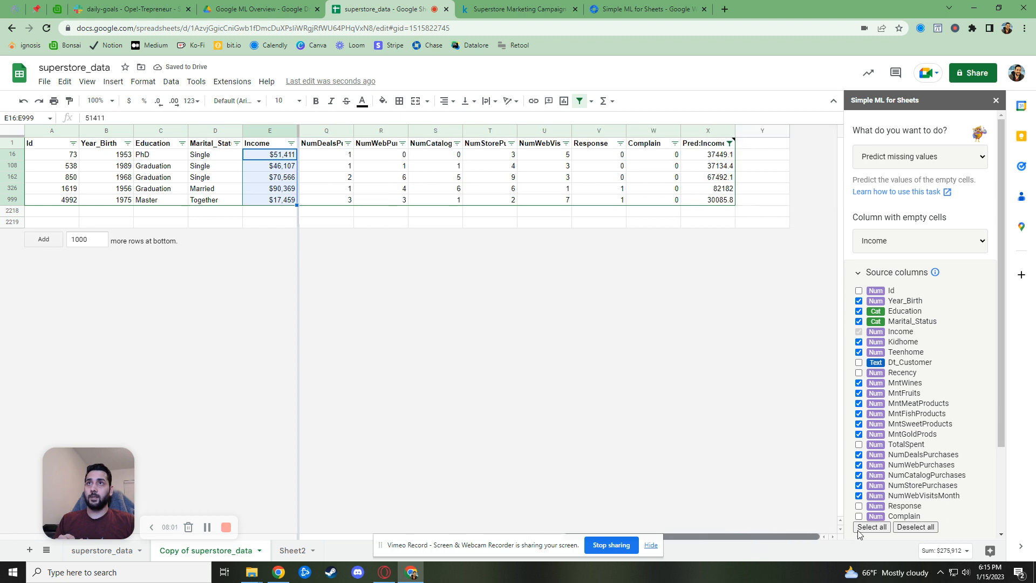
pyautogui.click(709, 158)
pyautogui.moveTo(711, 170); pyautogui.dragTo(709, 200)
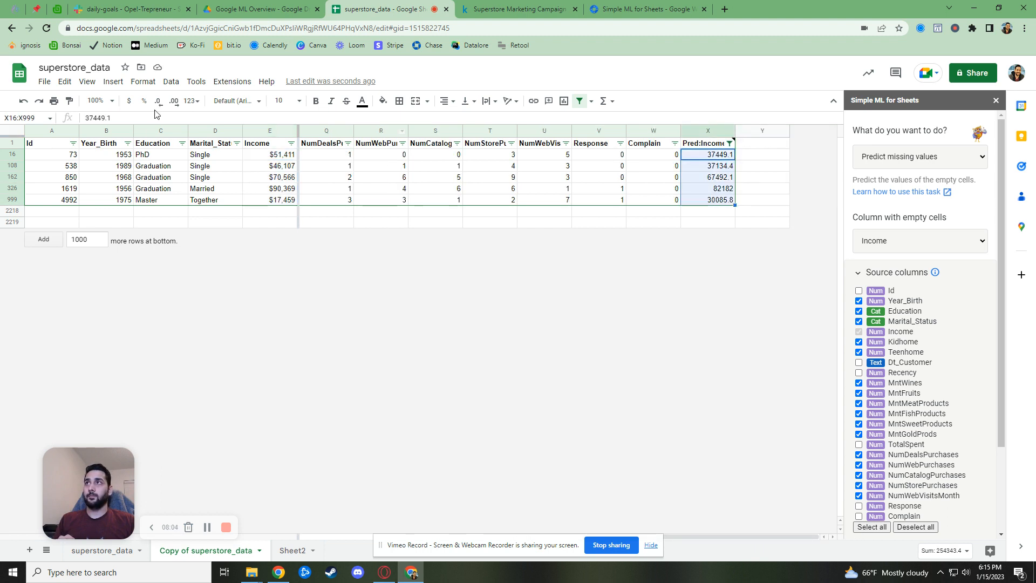
pyautogui.click(129, 100)
# Enter =E16-X16 in Y16 and fill it down to row 999
pyautogui.click(766, 155)
pyautogui.write('=')
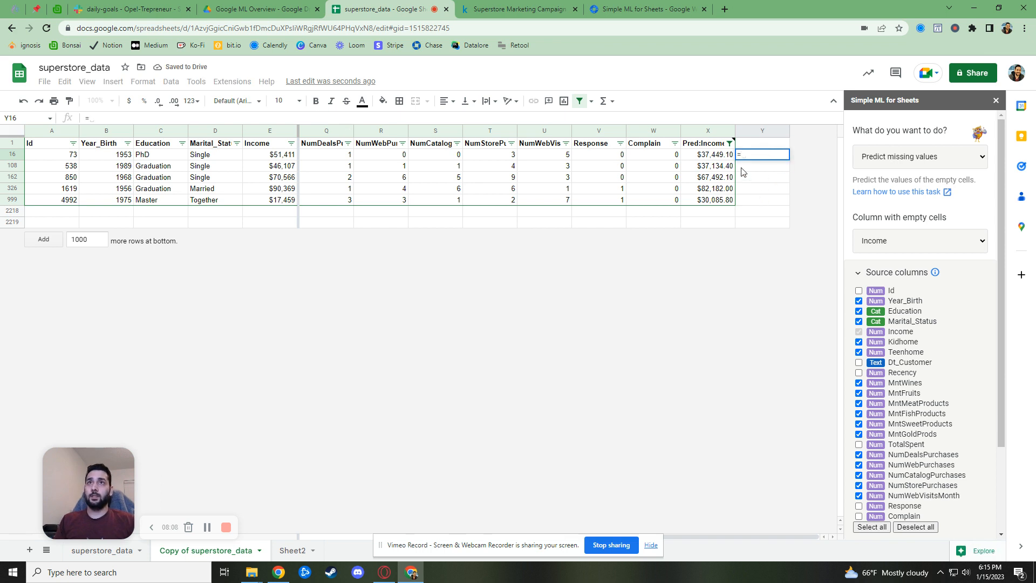
pyautogui.click(296, 157)
pyautogui.write('-')
pyautogui.click(711, 157)
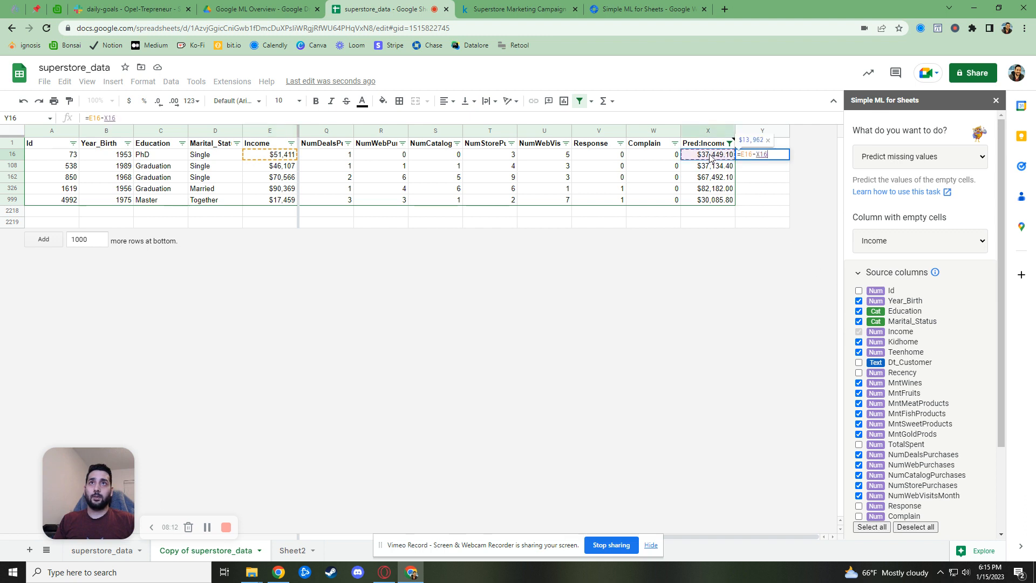
pyautogui.press('Return')
pyautogui.click(776, 157)
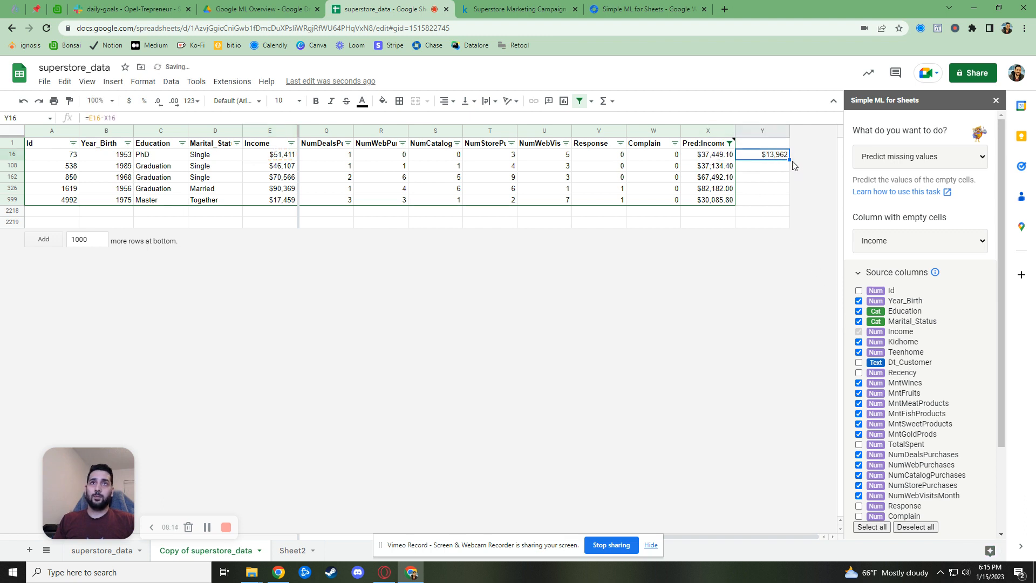
pyautogui.moveTo(791, 160); pyautogui.dragTo(787, 201)
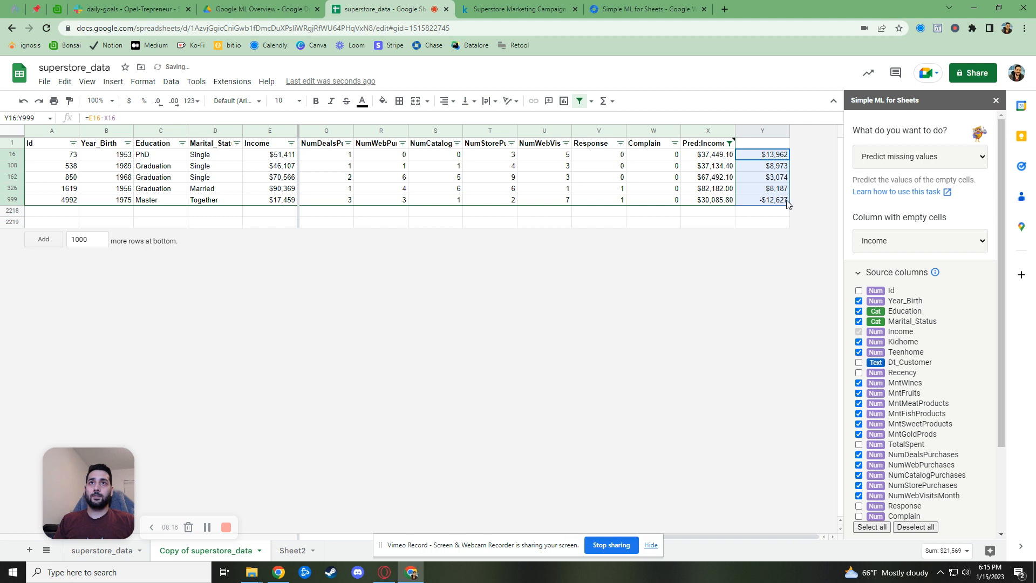
pyautogui.press('Down')
pyautogui.press('Down')
pyautogui.press('Down')
pyautogui.press('Down')
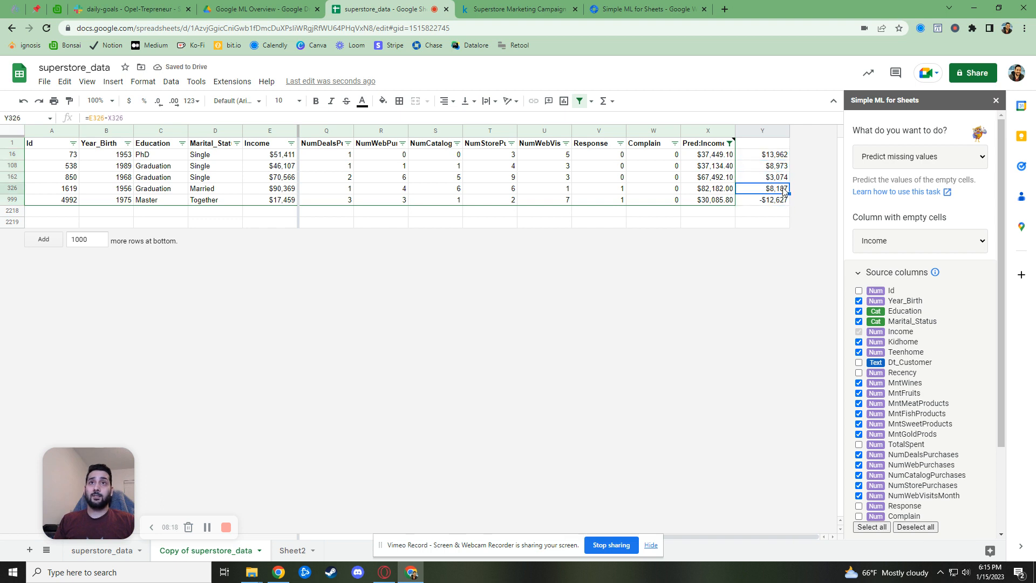
# Insert a column right of Y and enter =ABS(Y16)/E16 in Z16
pyautogui.rightClick(763, 135)
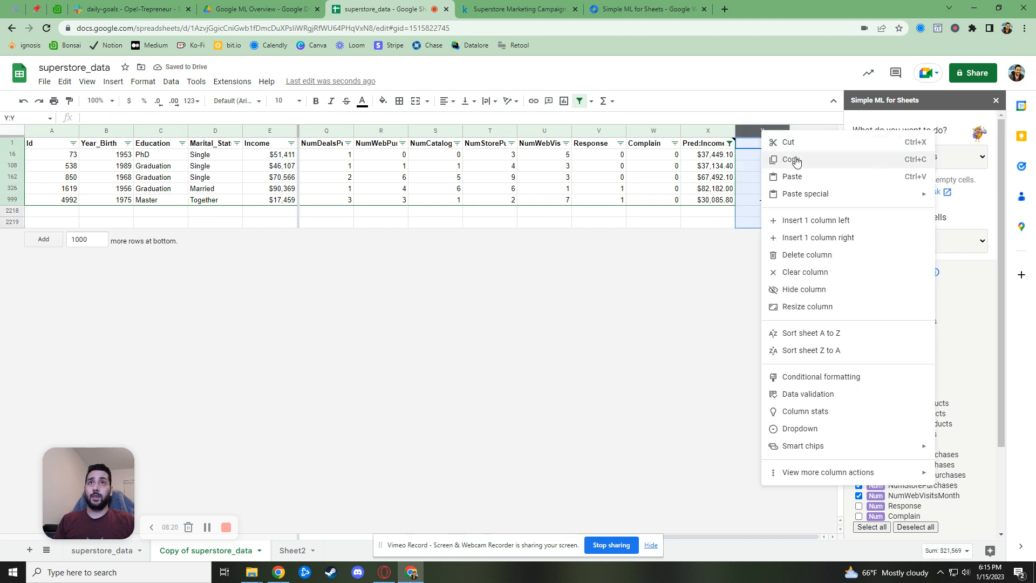
pyautogui.click(837, 240)
pyautogui.click(764, 156)
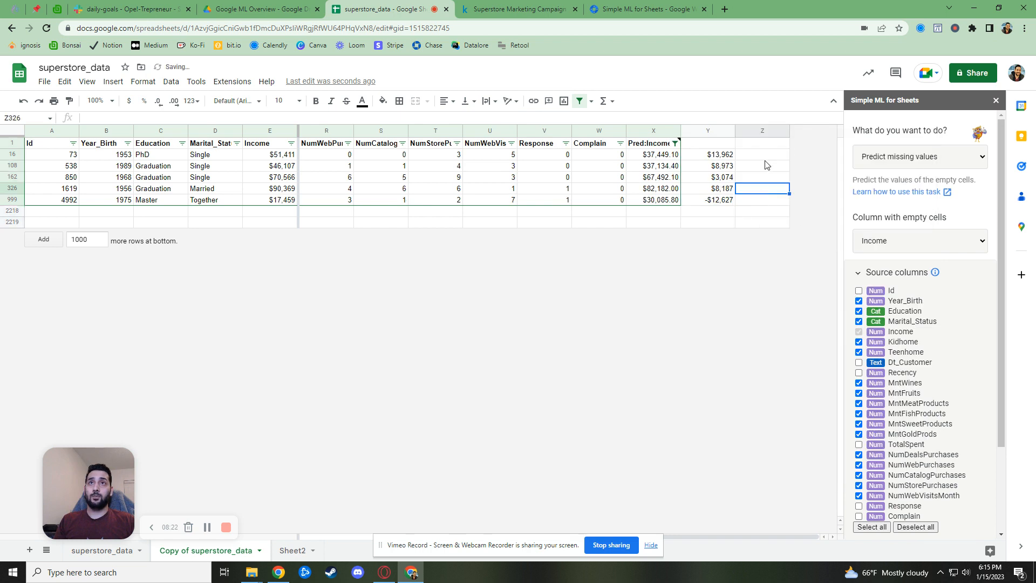
pyautogui.write('=')
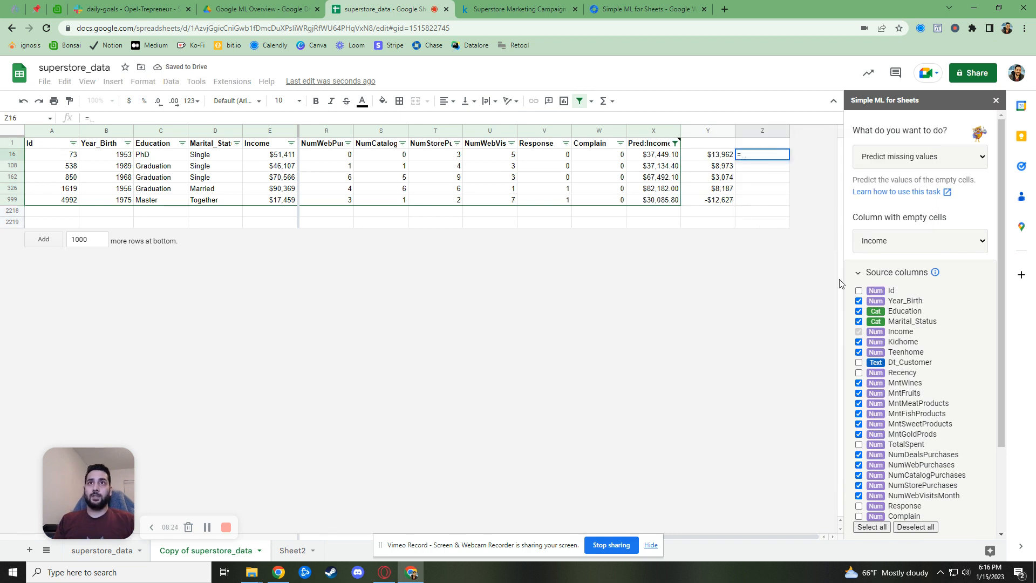
pyautogui.write('ABS(')
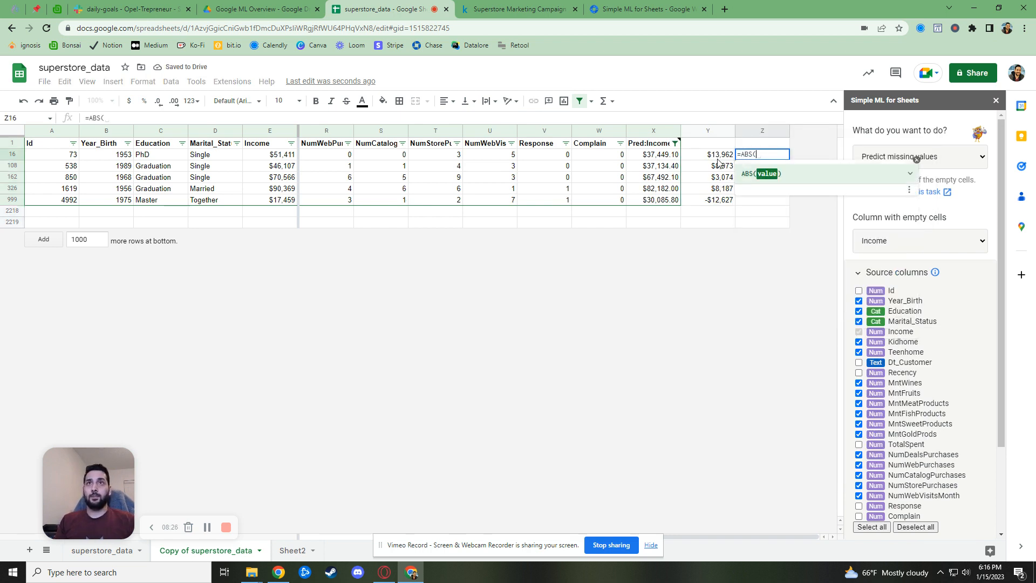
pyautogui.click(720, 155)
pyautogui.write('/')
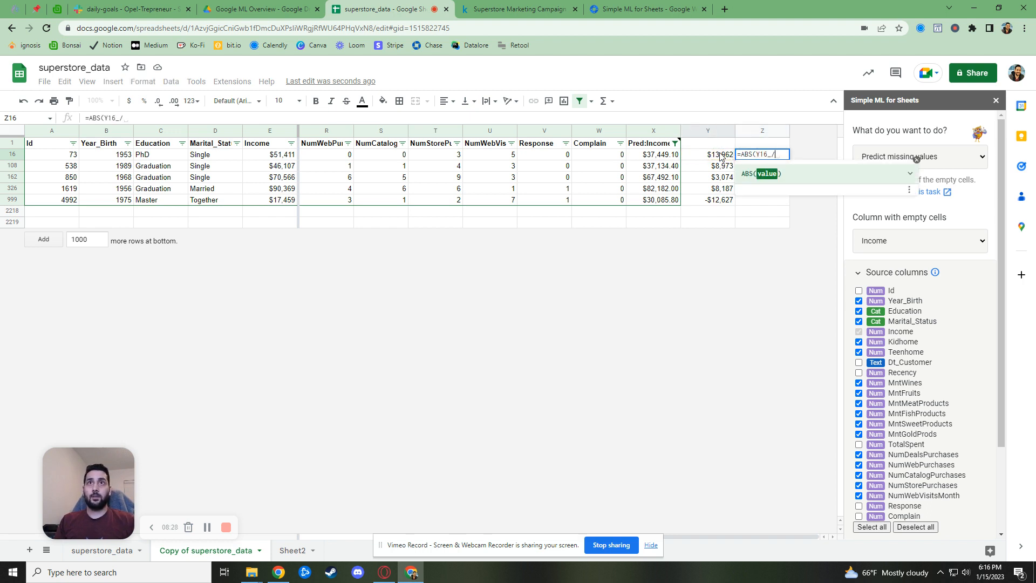
pyautogui.press('BackSpace')
pyautogui.write(')/')
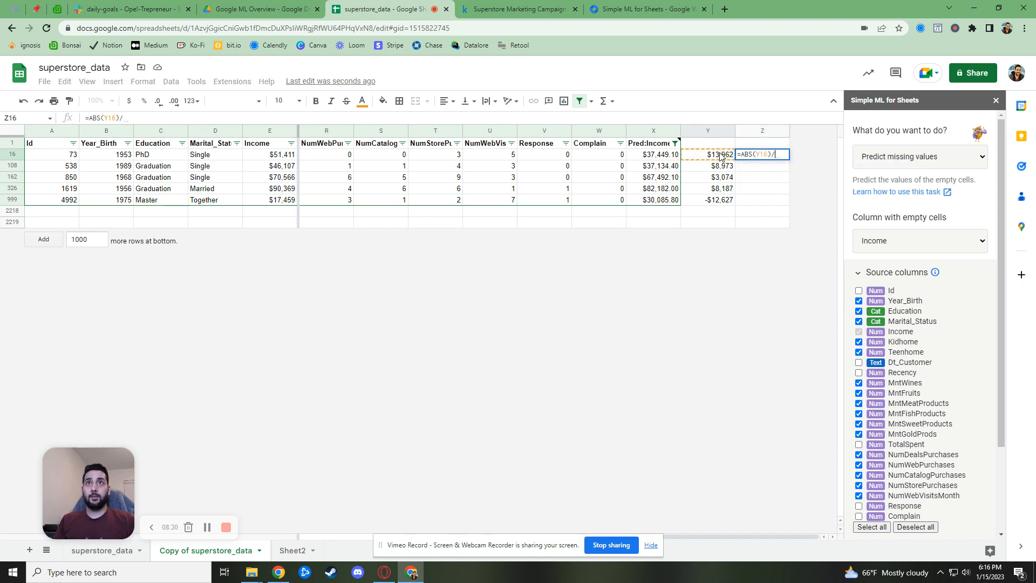
pyautogui.click(277, 157)
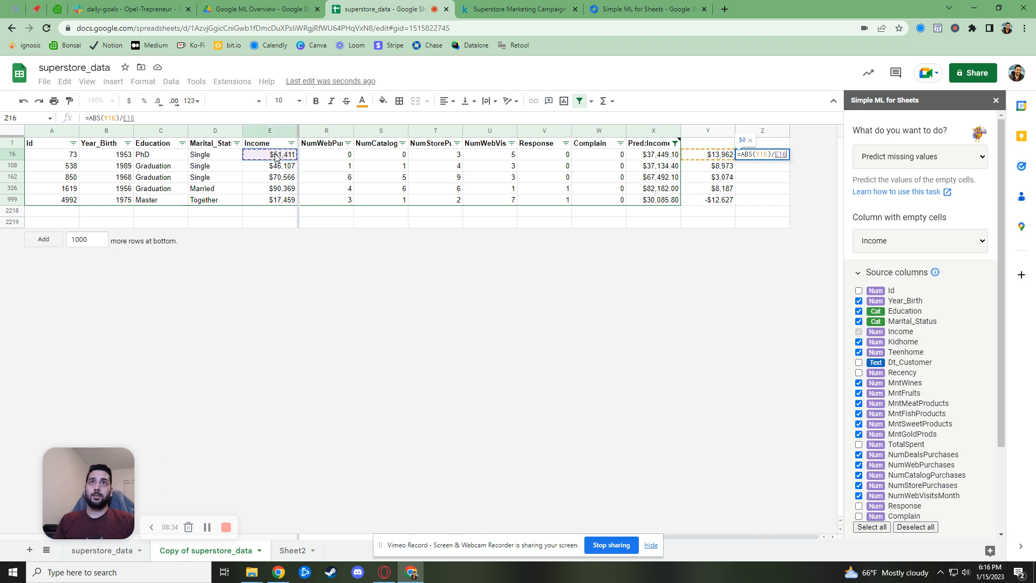
pyautogui.press('Return')
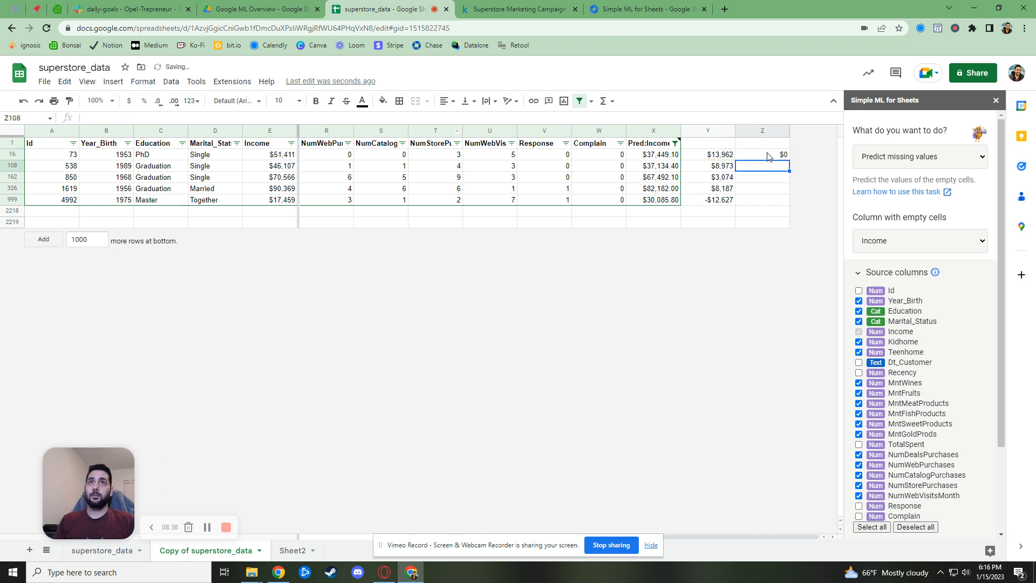
# Format Z16 as a percentage, fill it down to row 999, and check the results
pyautogui.click(768, 156)
pyautogui.click(144, 101)
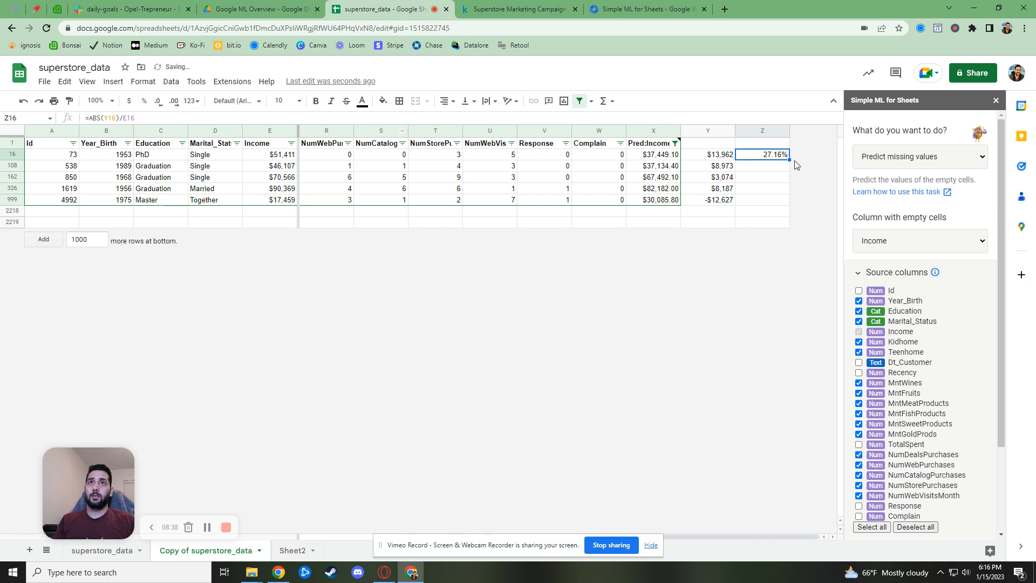
pyautogui.moveTo(789, 158); pyautogui.dragTo(788, 202)
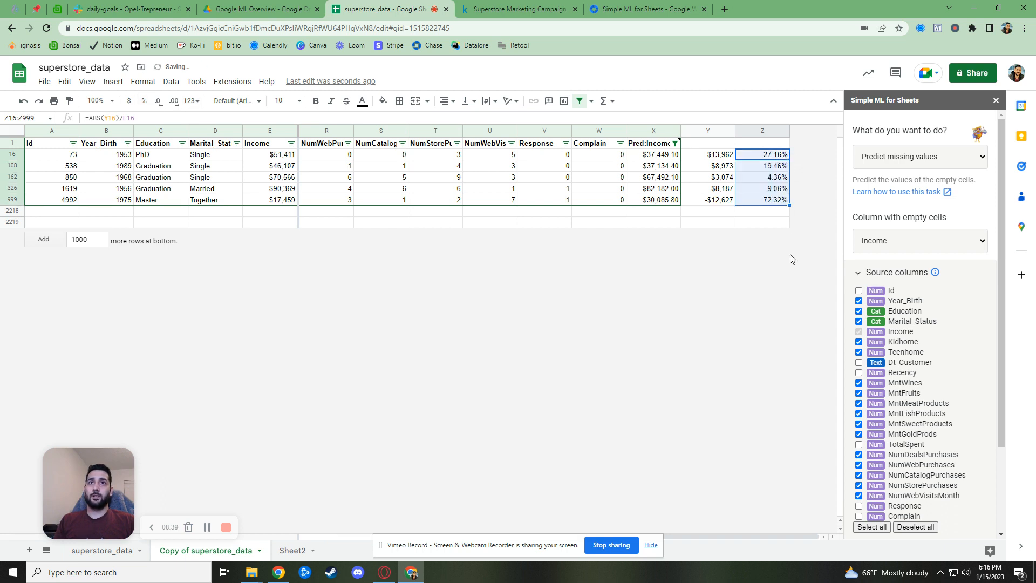
pyautogui.click(783, 178)
pyautogui.click(782, 189)
pyautogui.click(775, 165)
pyautogui.click(766, 201)
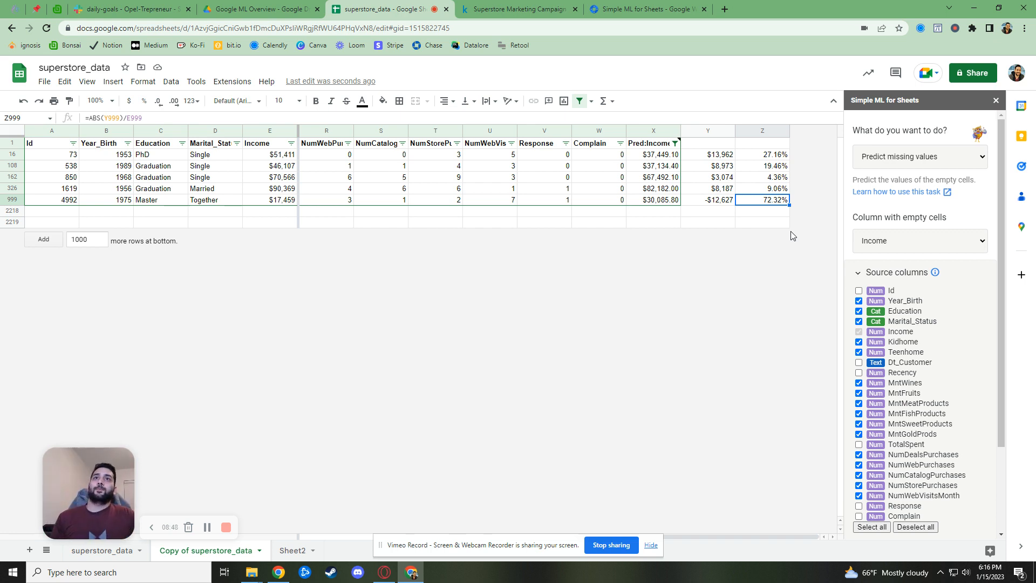
pyautogui.moveTo(772, 158); pyautogui.dragTo(774, 189)
pyautogui.click(746, 203)
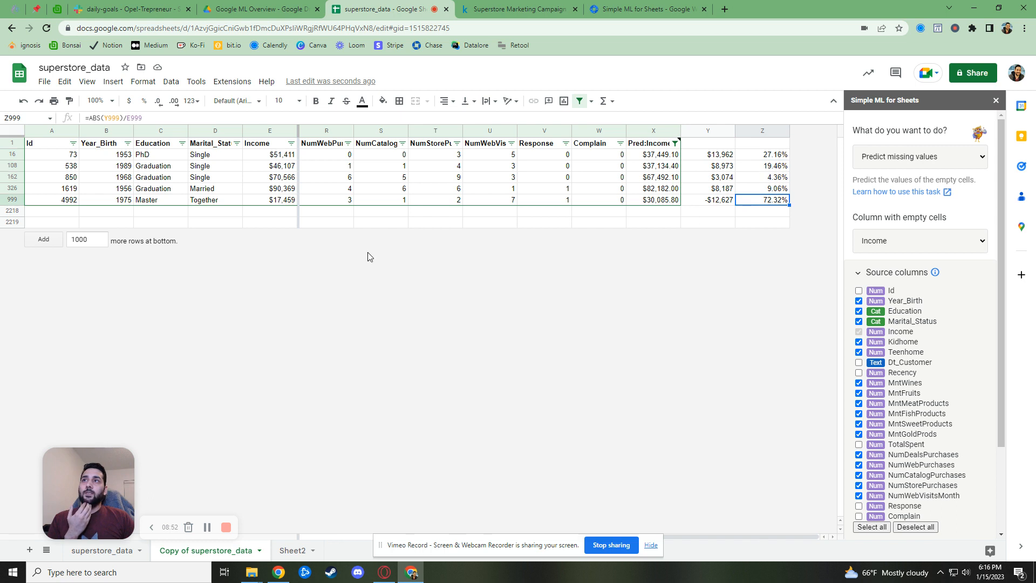
pyautogui.click(286, 200)
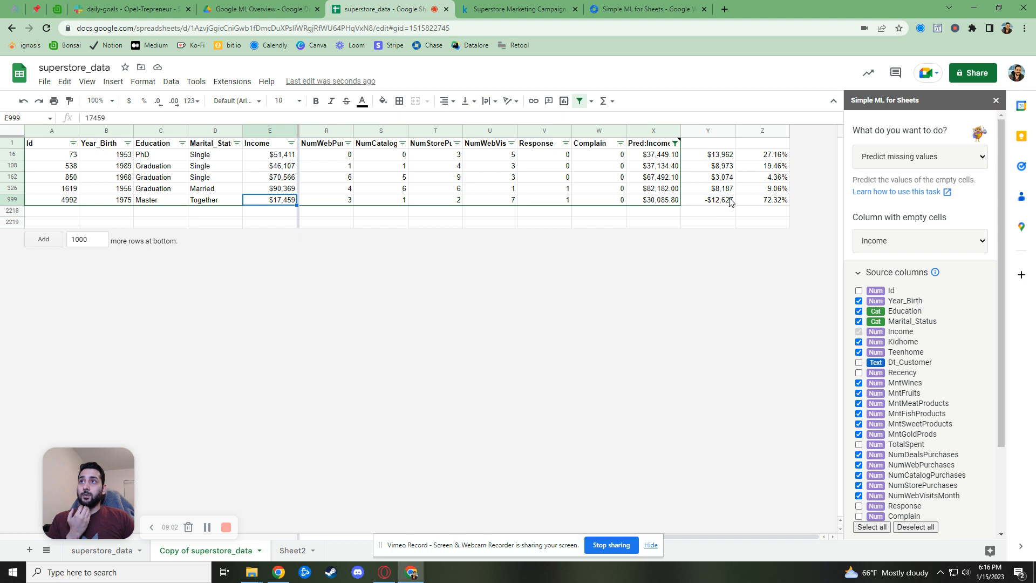
# On superstore_data, reset the filter and sort by Income from lowest to highest
pyautogui.click(291, 143)
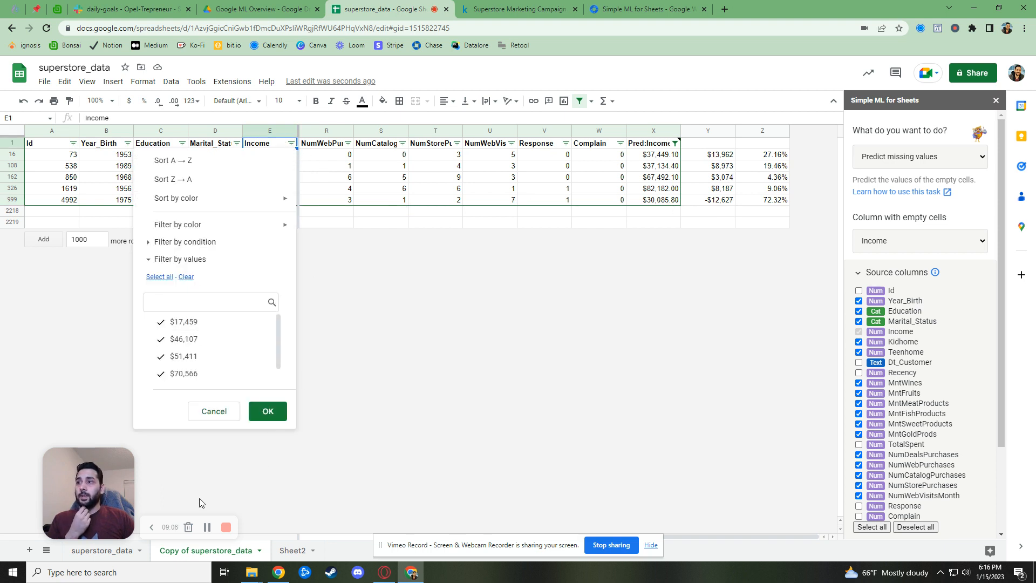
pyautogui.click(127, 555)
pyautogui.click(290, 190)
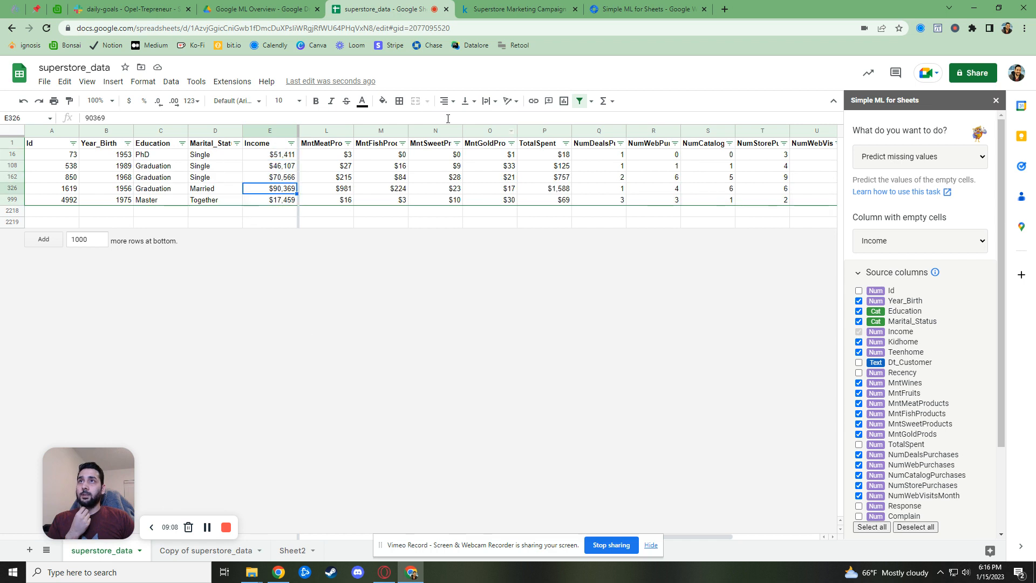
pyautogui.click(580, 102)
pyautogui.click(580, 102)
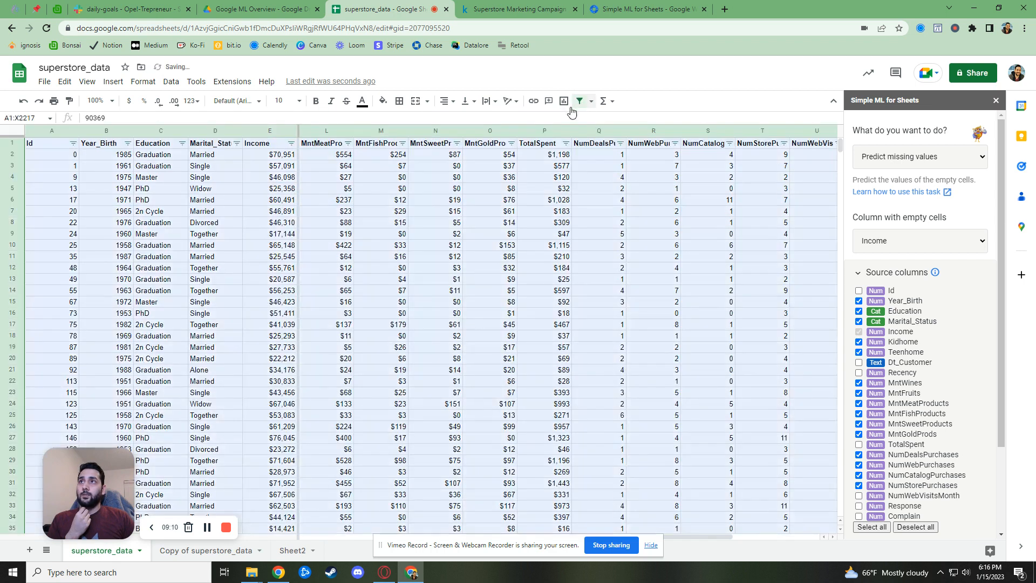
pyautogui.click(291, 143)
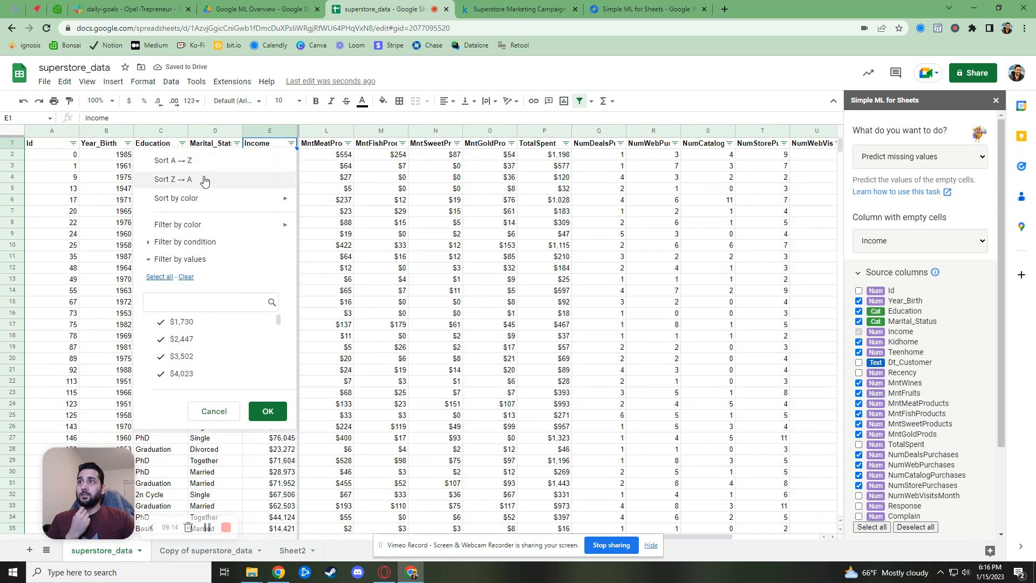
pyautogui.click(178, 161)
# Scroll through the sorted rows and select a run of low Income values
pyautogui.click(359, 226)
pyautogui.scroll(-5, 272, 396)
pyautogui.scroll(-15, 271, 396)
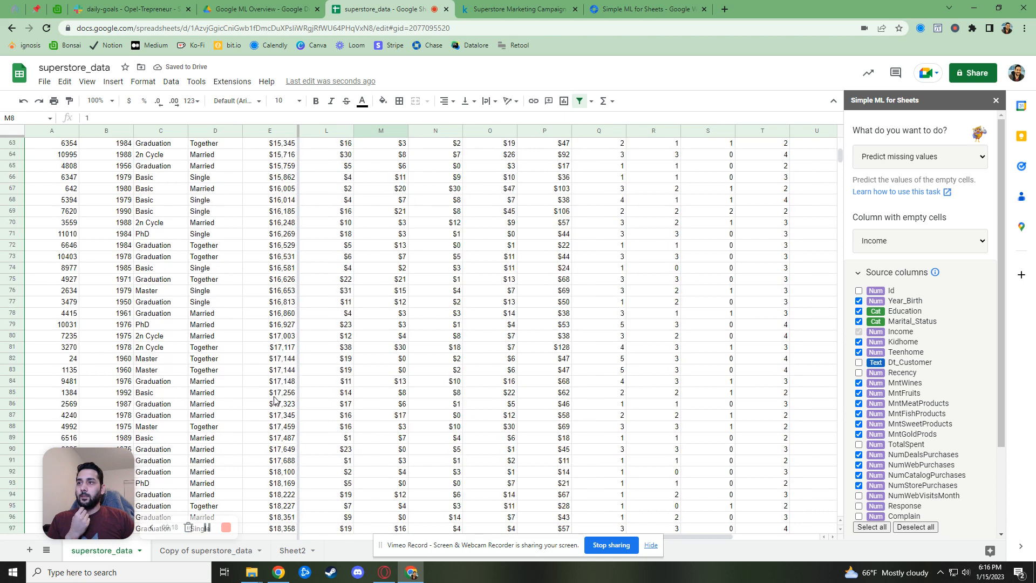
pyautogui.scroll(-3, 274, 400)
pyautogui.moveTo(279, 190); pyautogui.dragTo(301, 413)
pyautogui.scroll(2, 300, 413)
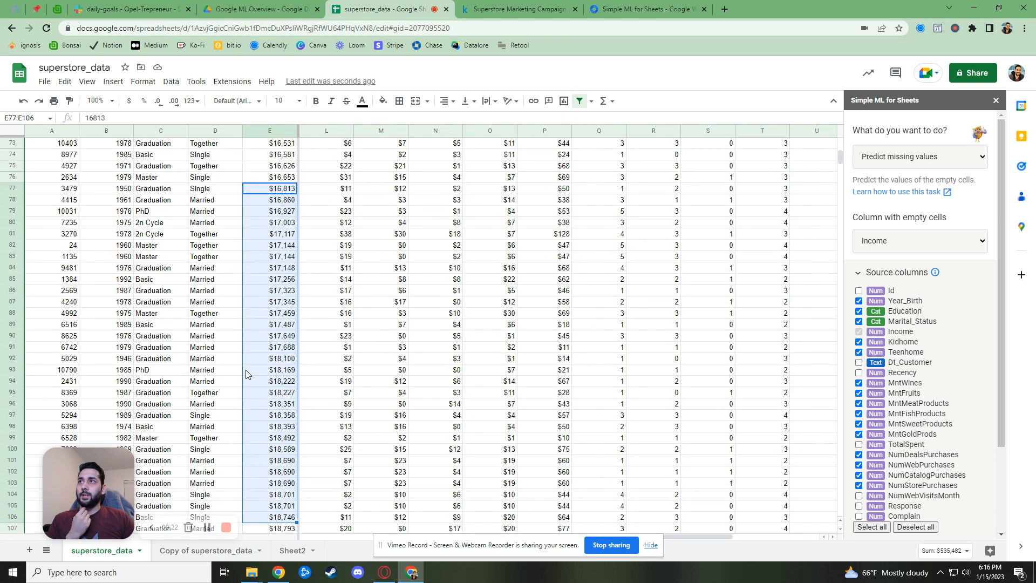
# Inspect Education, Marital_Status, Income and spending values for rows 75–105
pyautogui.click(160, 201)
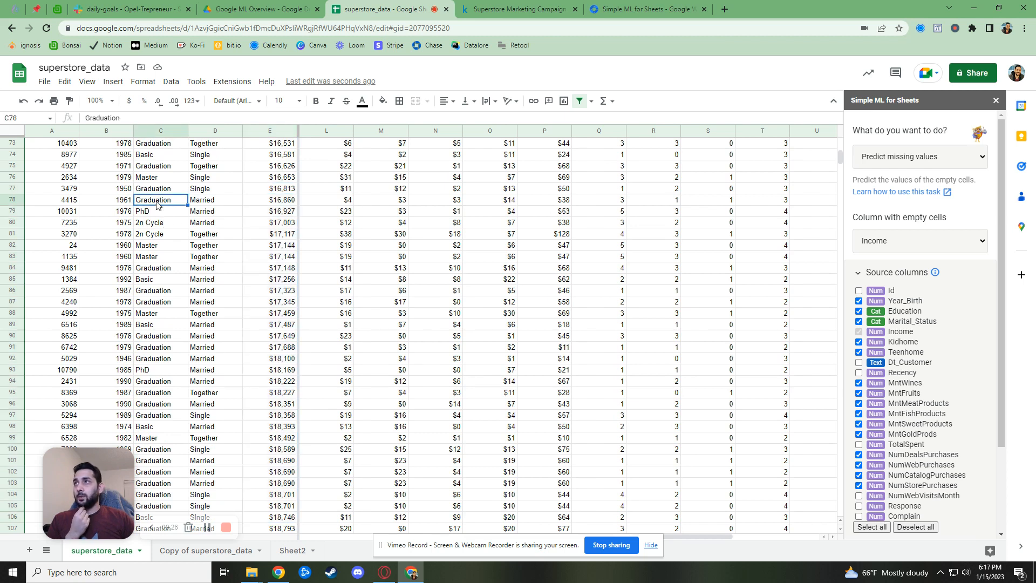
pyautogui.click(163, 215)
pyautogui.click(164, 224)
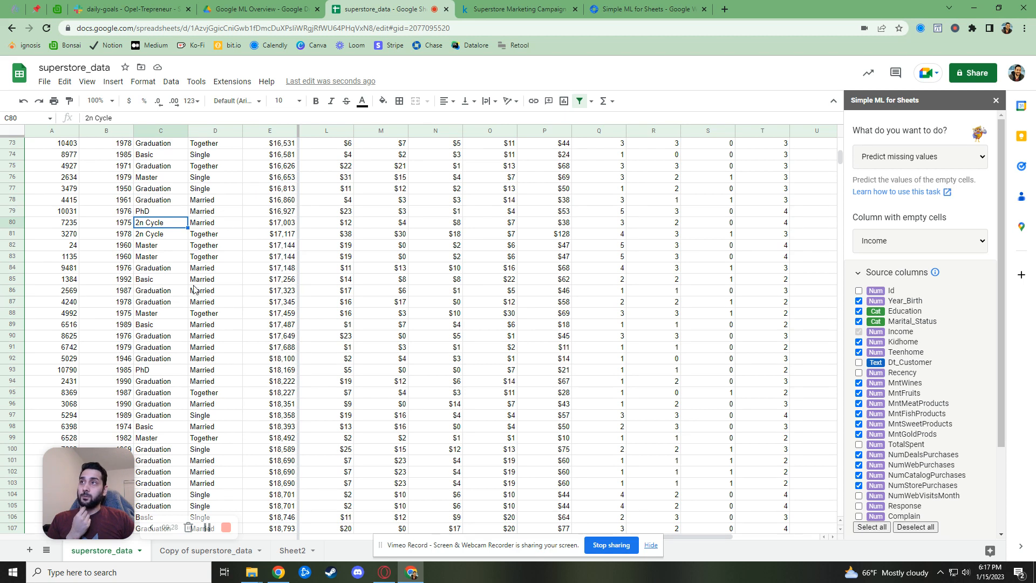
pyautogui.click(162, 248)
pyautogui.click(218, 227)
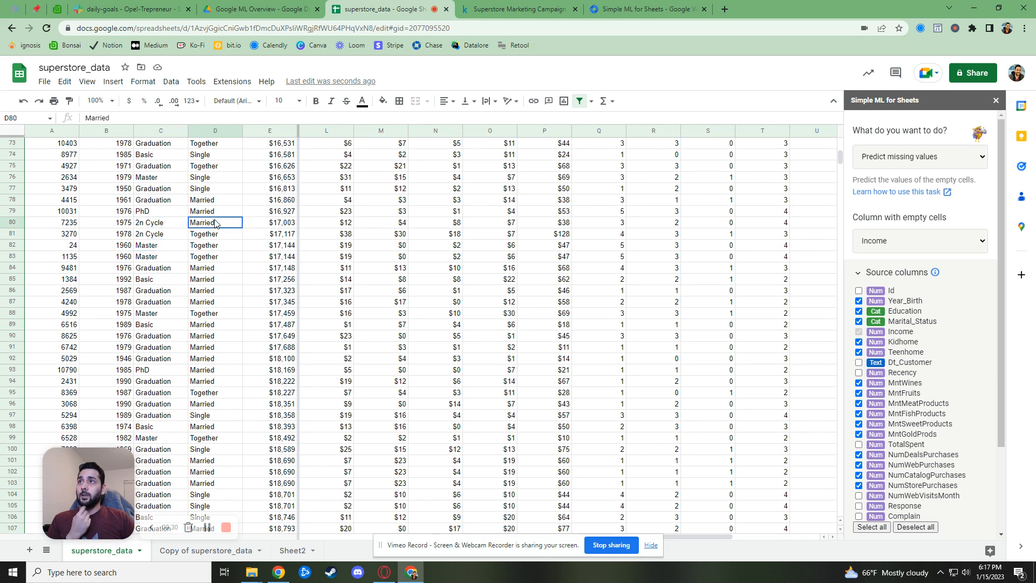
pyautogui.click(209, 417)
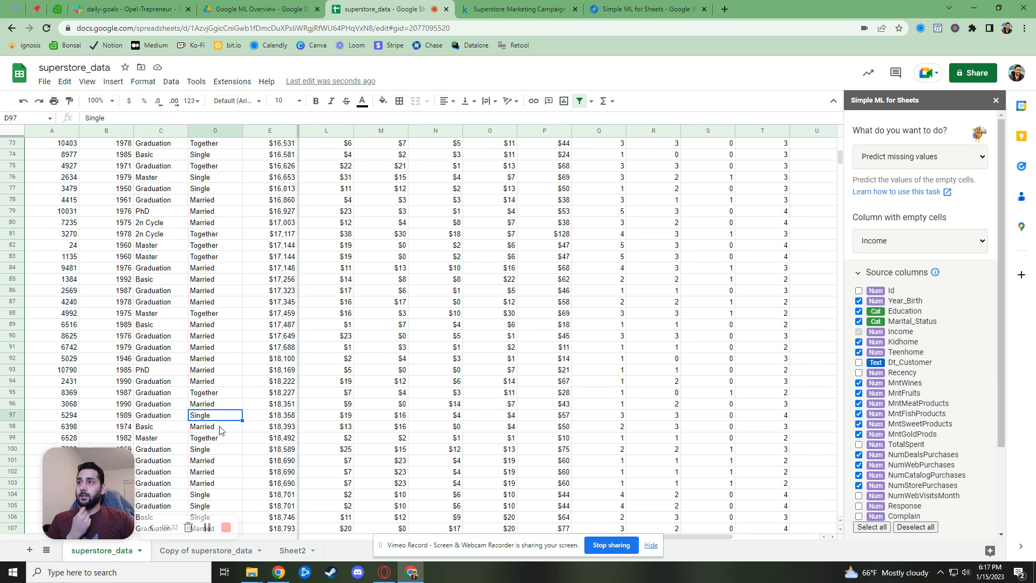
pyautogui.moveTo(282, 167); pyautogui.dragTo(162, 511)
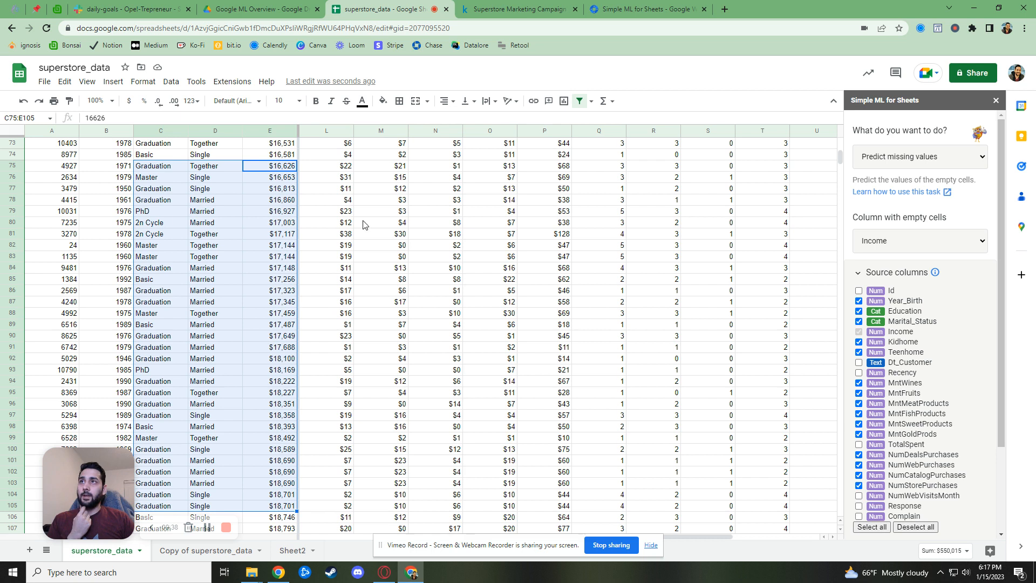
pyautogui.moveTo(340, 169); pyautogui.dragTo(551, 495)
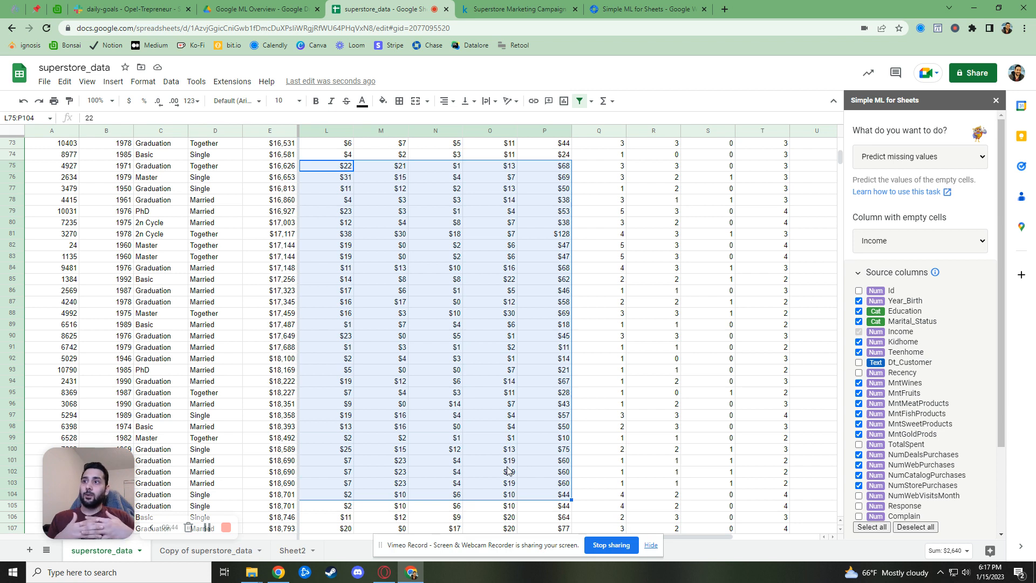
# Review predicted incomes and Y16:Y999 differences on the copy sheet, then switch to superstore_data
pyautogui.click(222, 551)
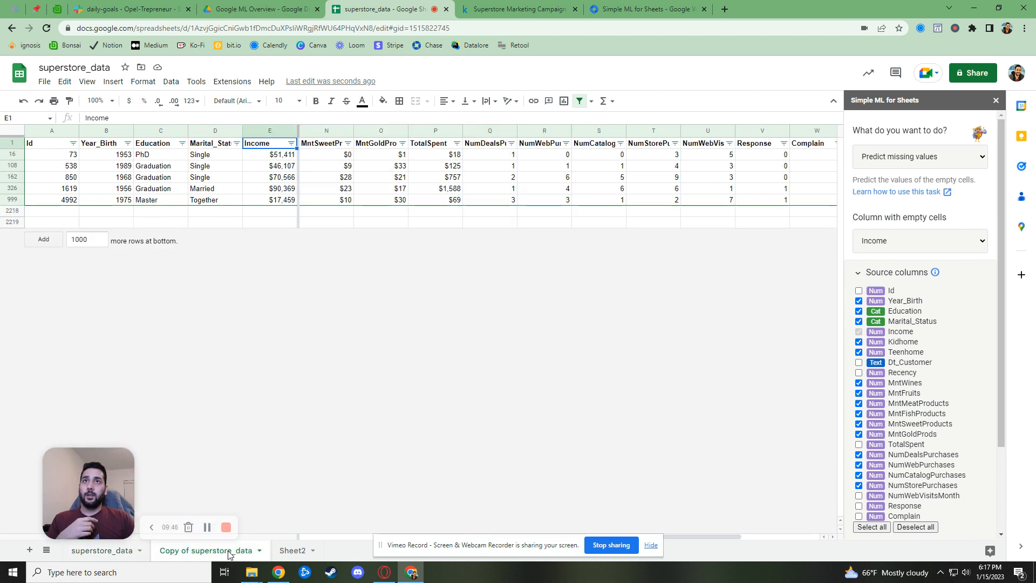
pyautogui.moveTo(717, 539); pyautogui.dragTo(831, 306)
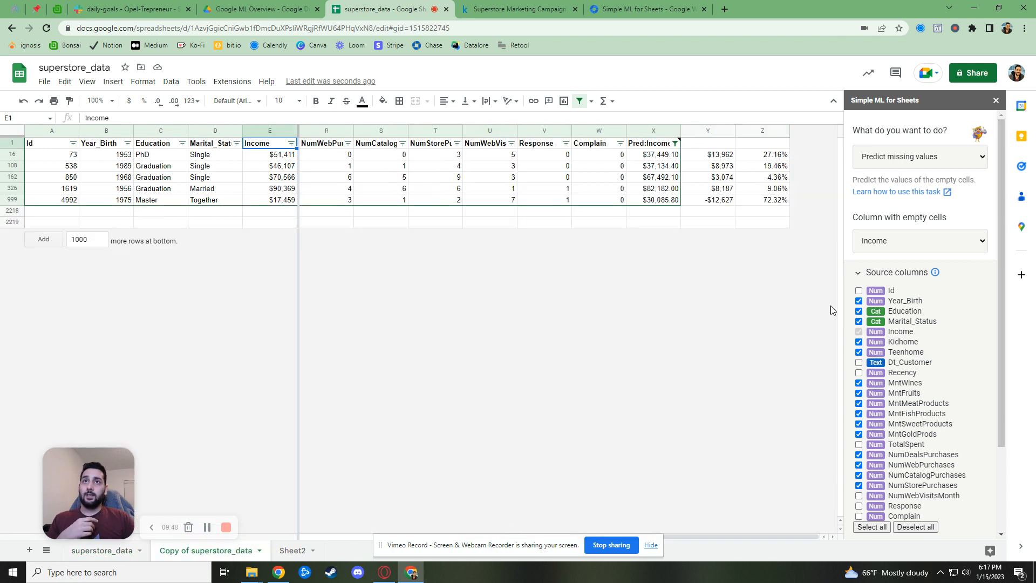
pyautogui.click(662, 204)
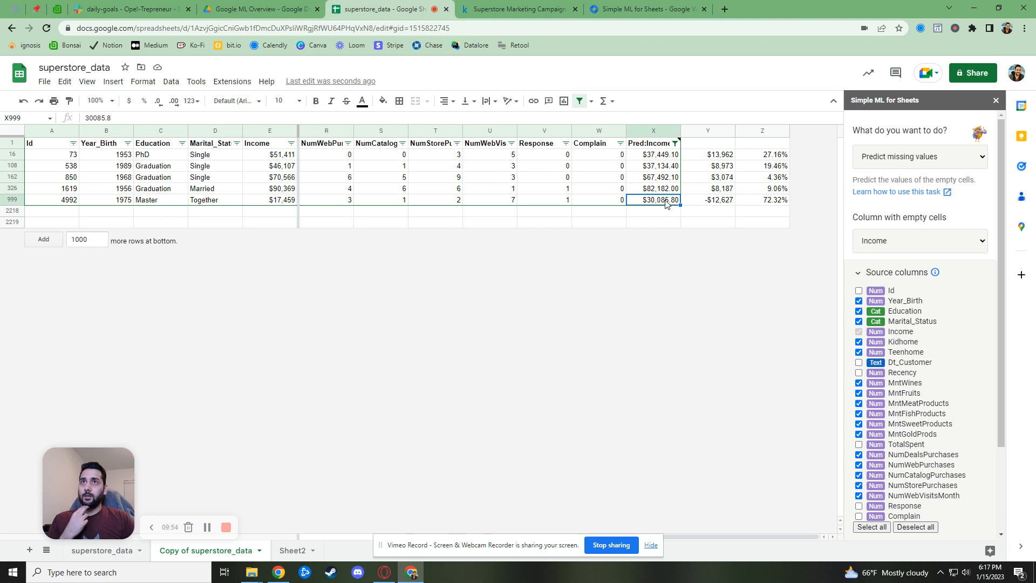
pyautogui.moveTo(720, 155); pyautogui.dragTo(724, 201)
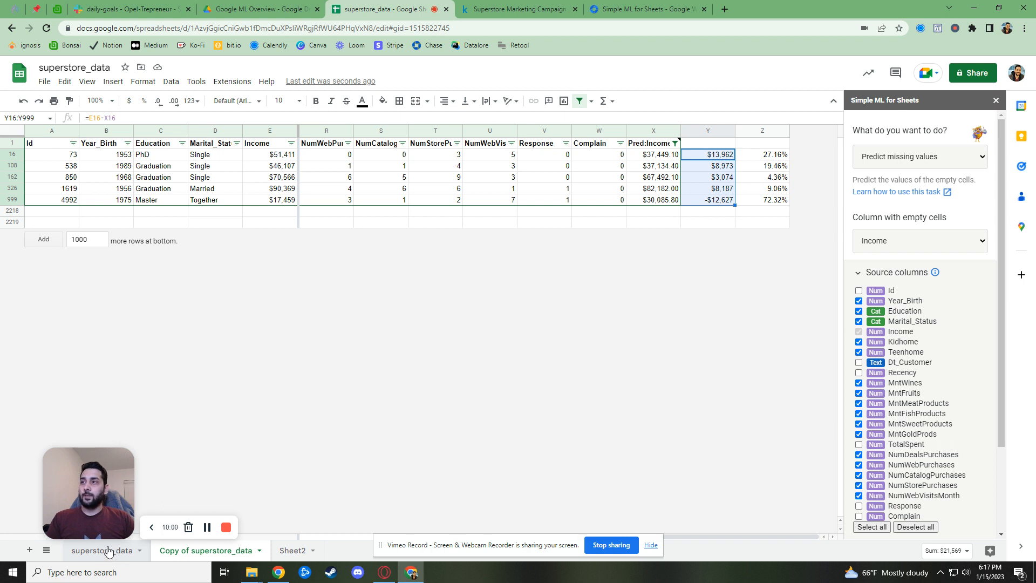
pyautogui.click(901, 162)
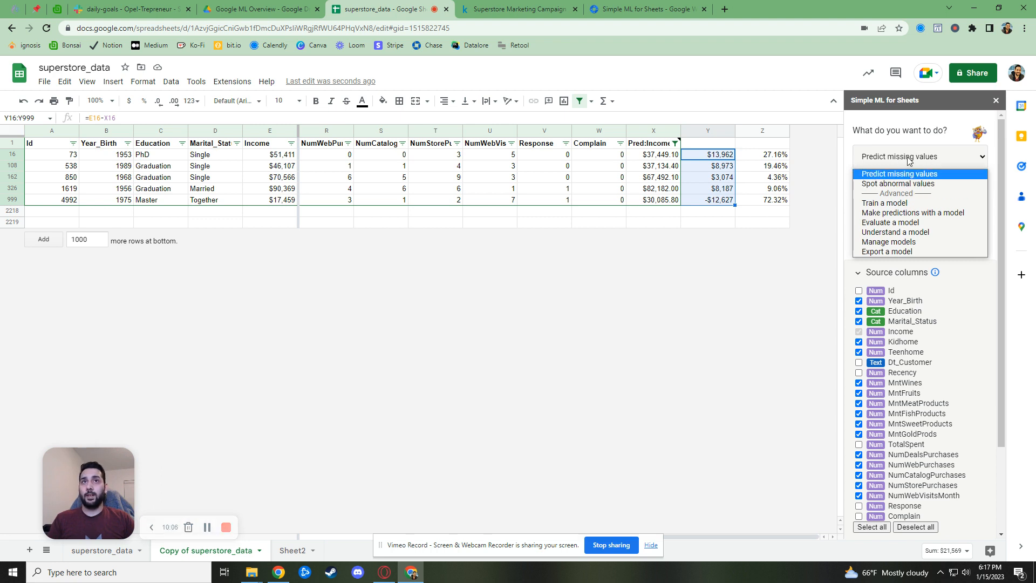
pyautogui.click(911, 160)
pyautogui.click(112, 560)
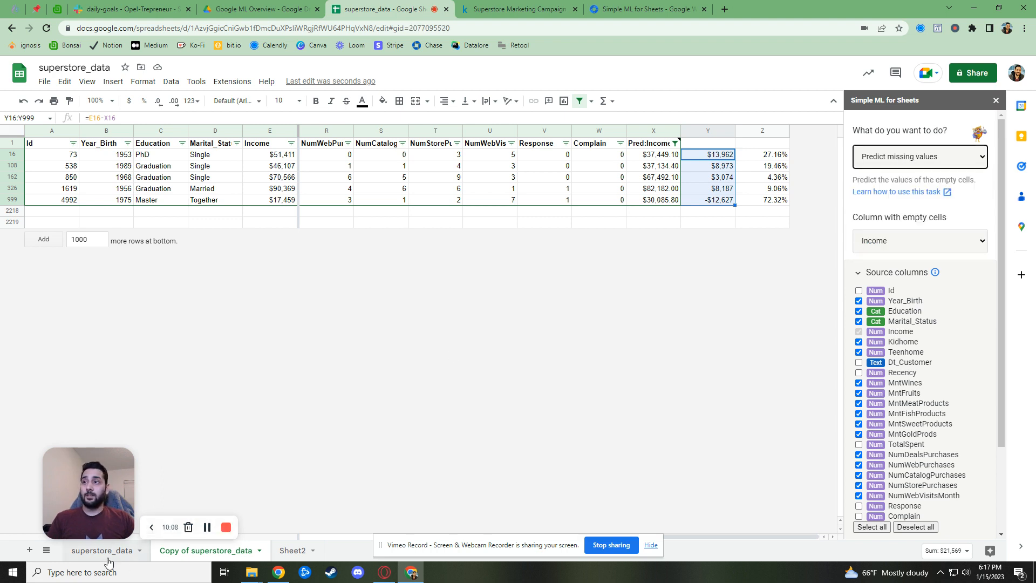
# Duplicate superstore_data and delete the #N/A column X from the duplicate
pyautogui.rightClick(119, 553)
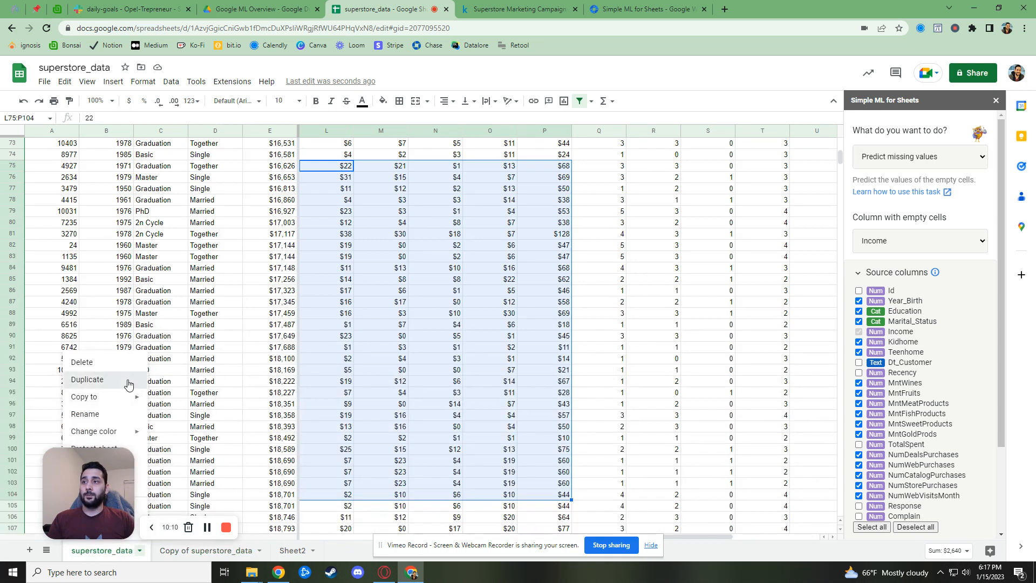
pyautogui.click(89, 380)
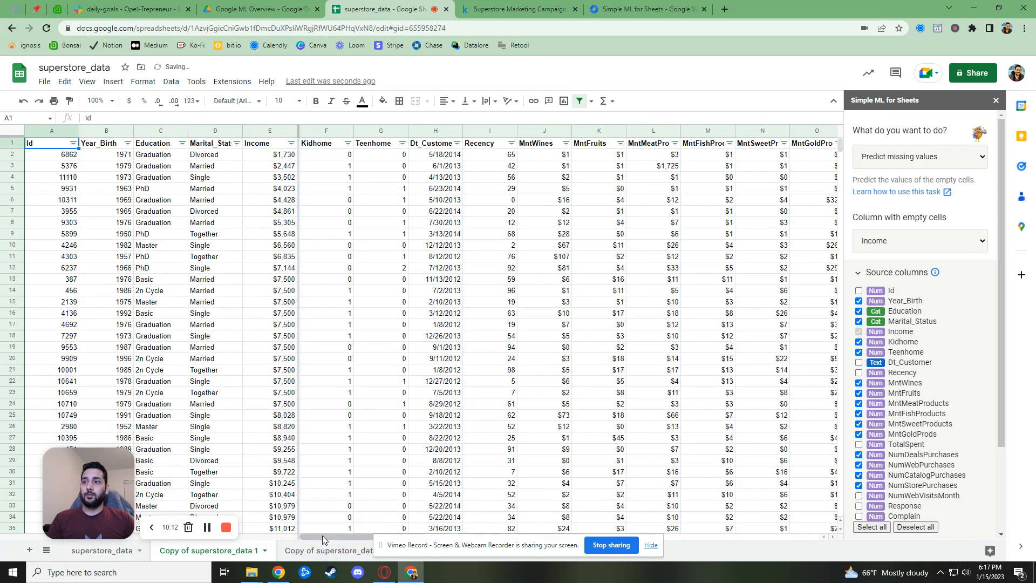
pyautogui.moveTo(347, 534); pyautogui.dragTo(545, 528)
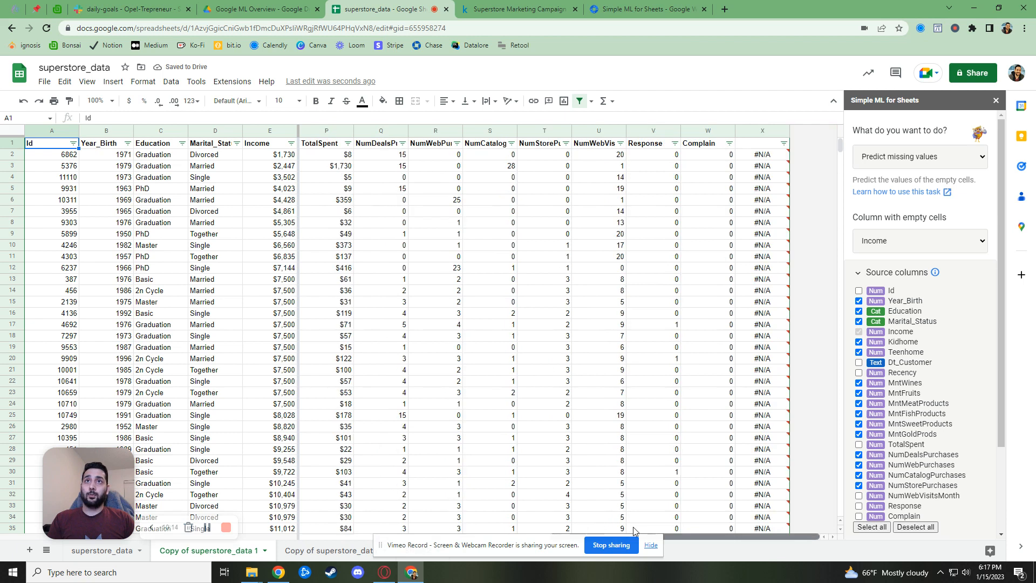
pyautogui.click(761, 130)
pyautogui.rightClick(761, 131)
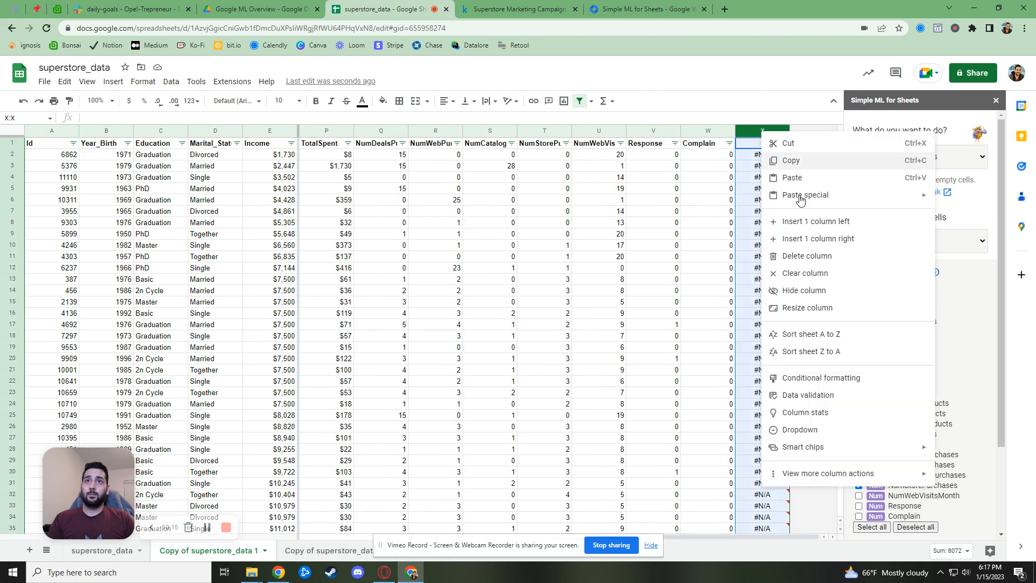
pyautogui.click(798, 254)
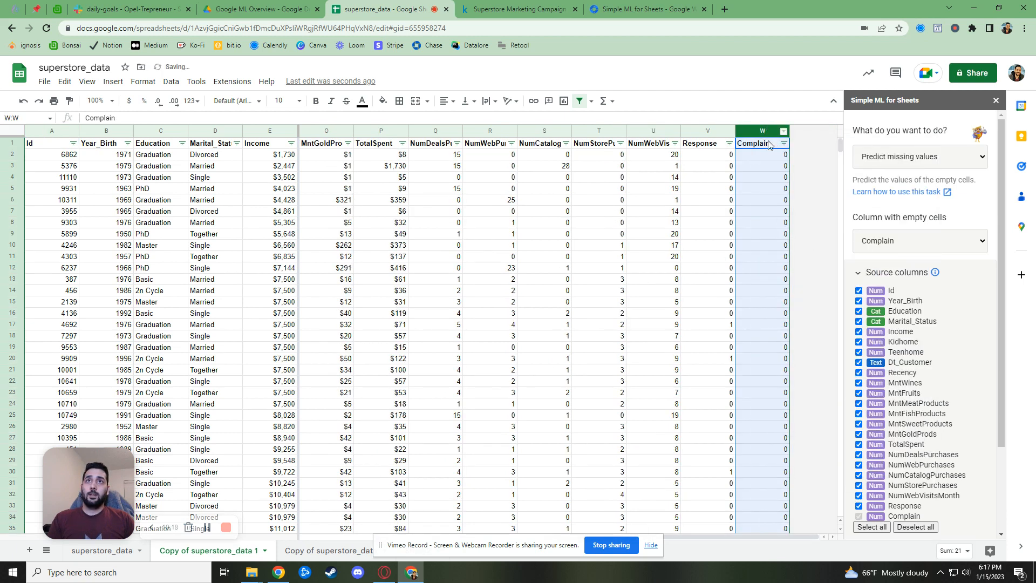
# Insert two empty columns right of Complain, with X1 as the results start cell
pyautogui.rightClick(763, 132)
pyautogui.click(838, 239)
pyautogui.rightClick(763, 130)
pyautogui.click(819, 241)
pyautogui.click(732, 190)
pyautogui.click(709, 144)
pyautogui.click(919, 157)
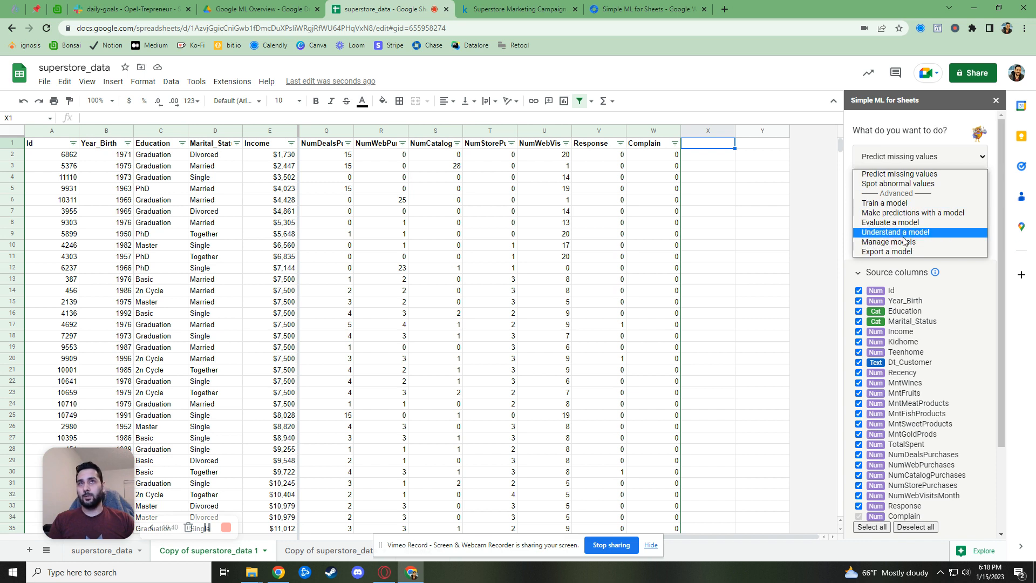
# Run Simple ML Spot abnormal values on Income, excluding Id, Dt_Customer, Recency, TotalSpent, Response, Complain
pyautogui.click(901, 185)
pyautogui.click(918, 264)
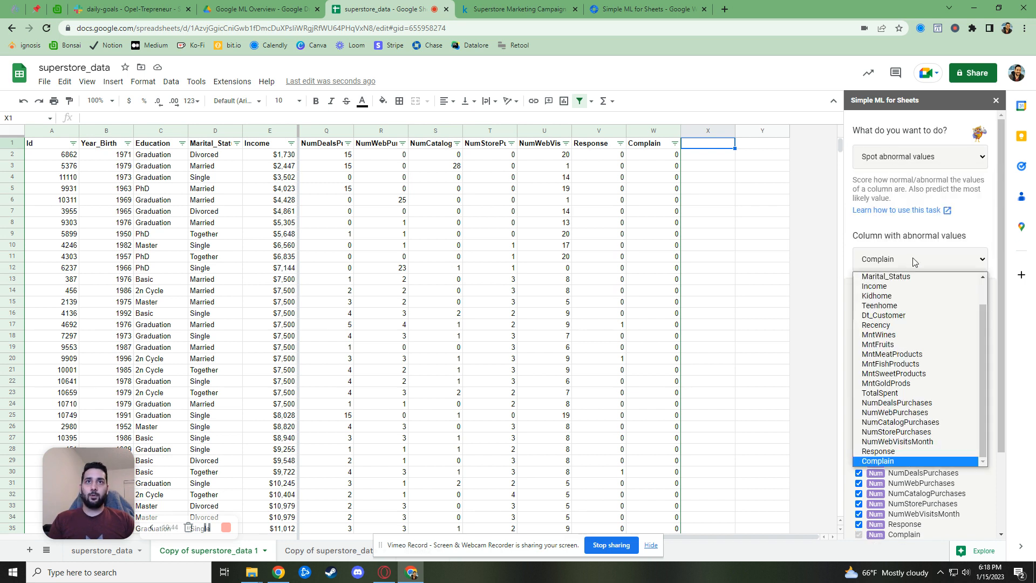
pyautogui.click(907, 290)
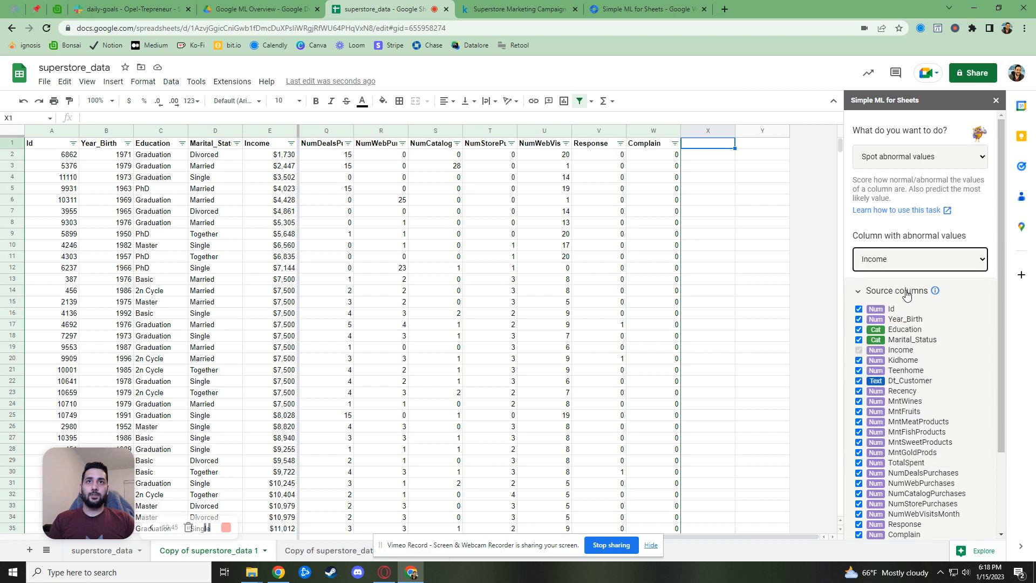
pyautogui.click(859, 309)
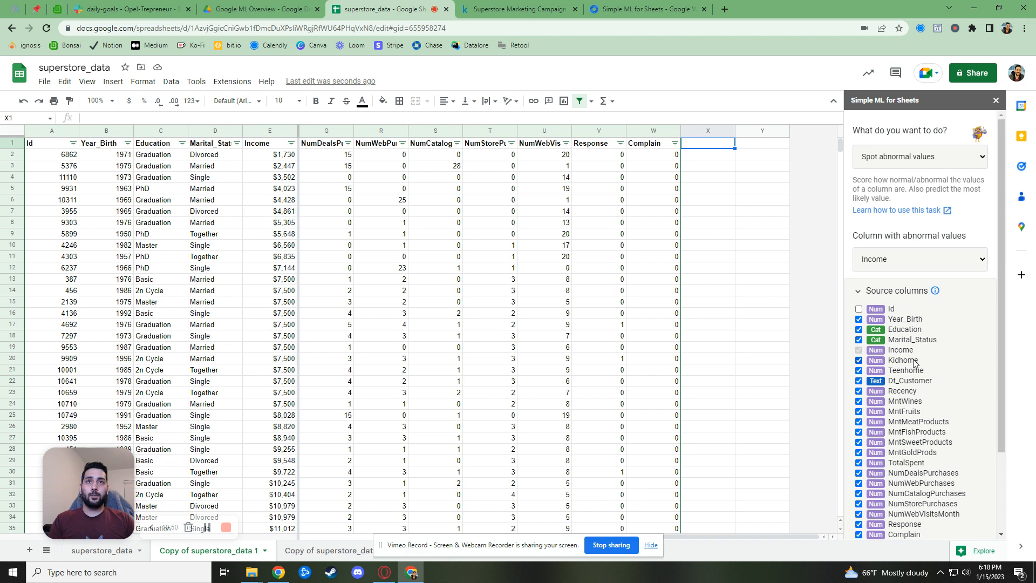
pyautogui.click(859, 383)
pyautogui.click(859, 391)
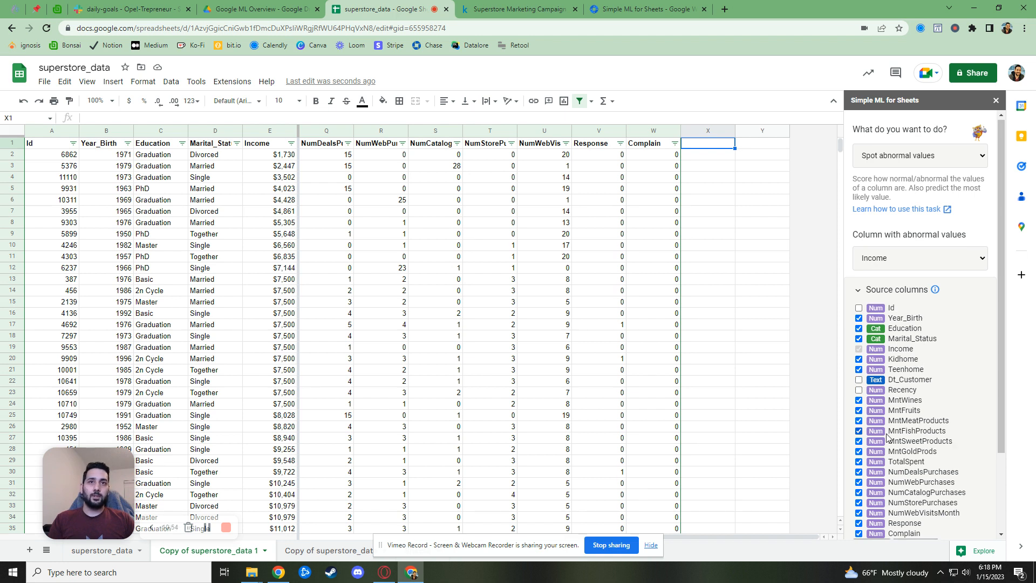
pyautogui.scroll(-1, 859, 393)
pyautogui.click(858, 409)
pyautogui.click(859, 470)
pyautogui.click(858, 480)
pyautogui.scroll(-1, 924, 489)
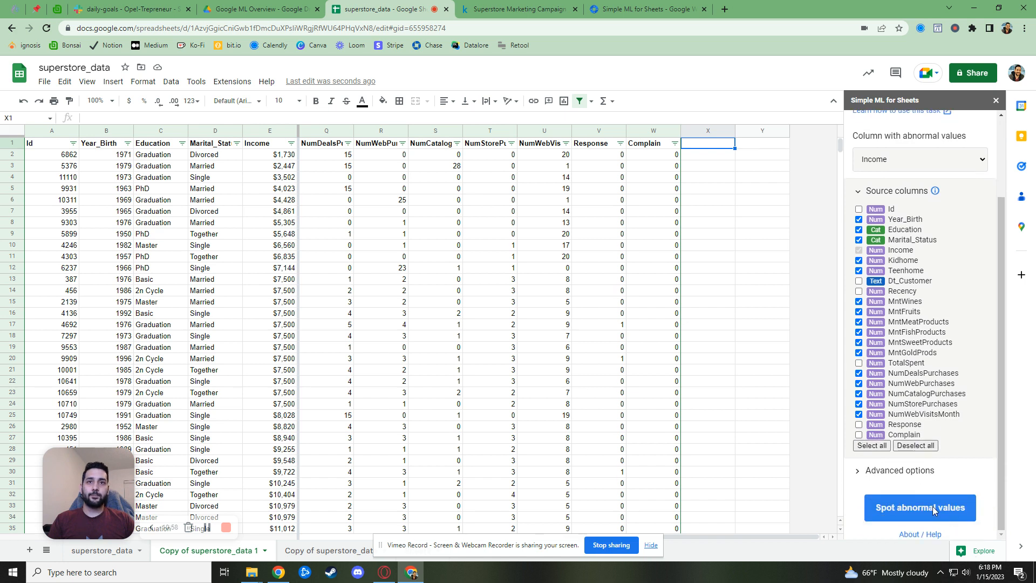
pyautogui.click(934, 510)
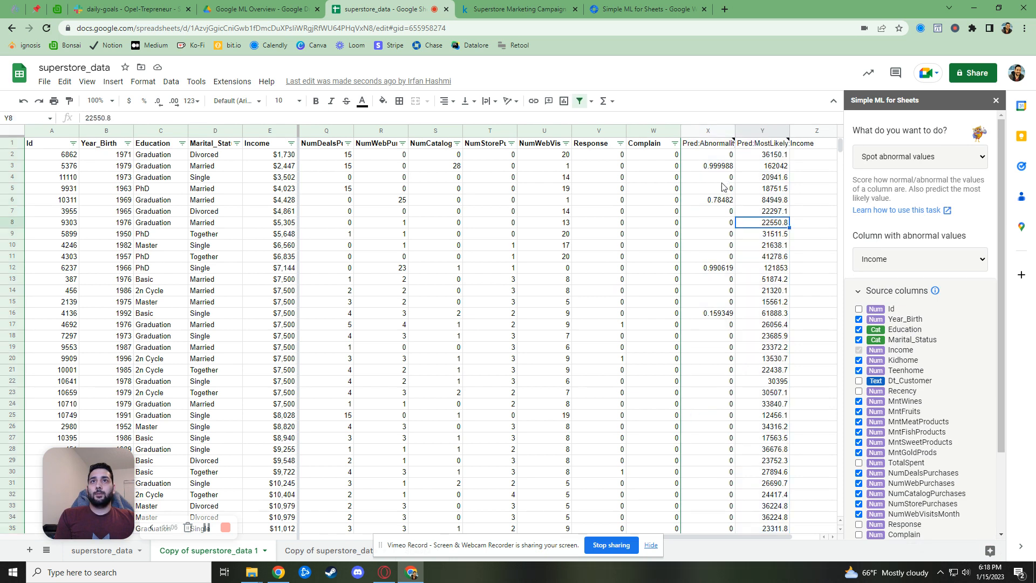
# Toggle the filter off and on, and autofit the Pred:Abnormality:Income column X
pyautogui.click(719, 147)
pyautogui.click(579, 101)
pyautogui.click(580, 101)
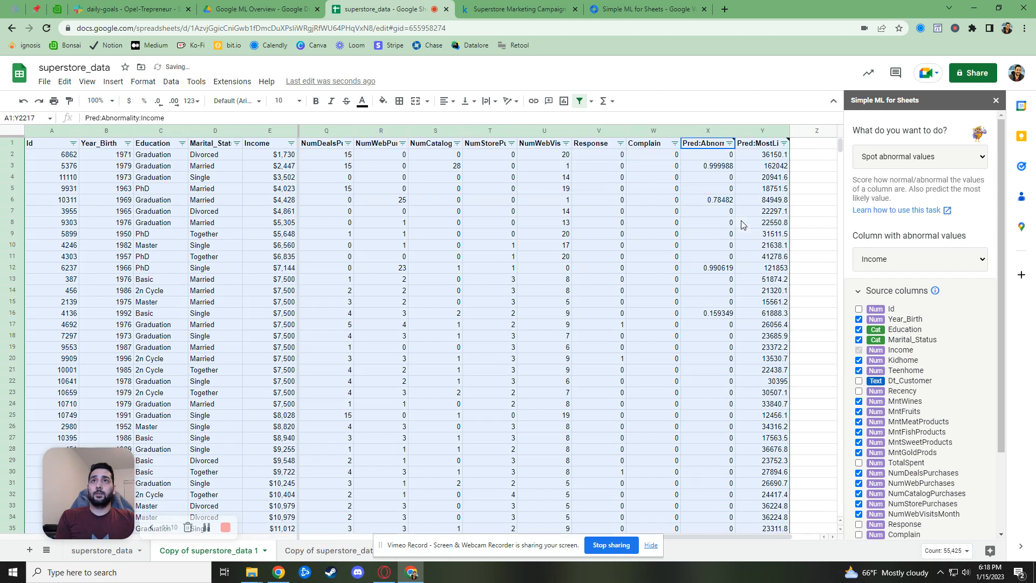
pyautogui.click(730, 132)
pyautogui.doubleClick(734, 132)
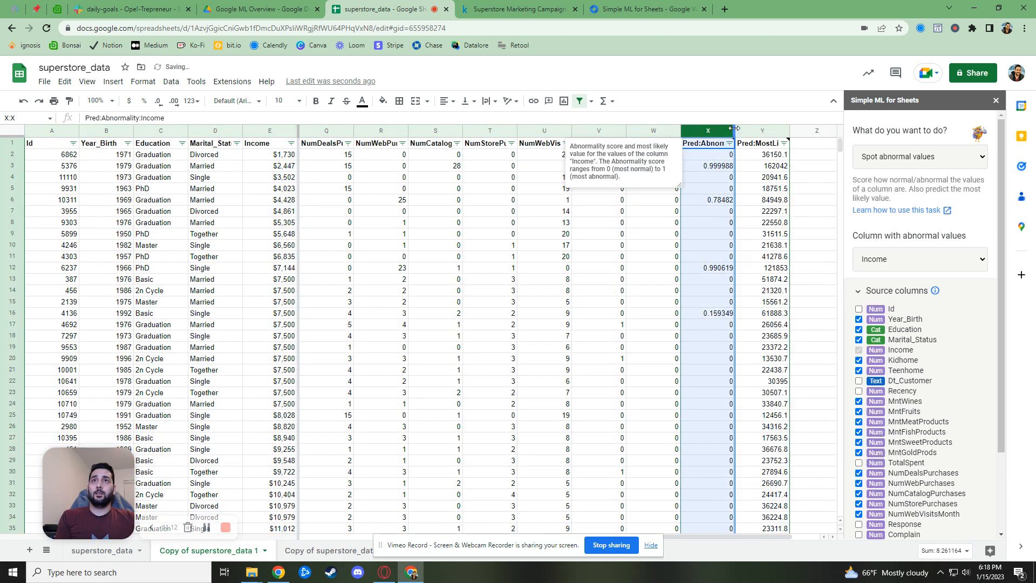
pyautogui.click(752, 174)
pyautogui.click(718, 149)
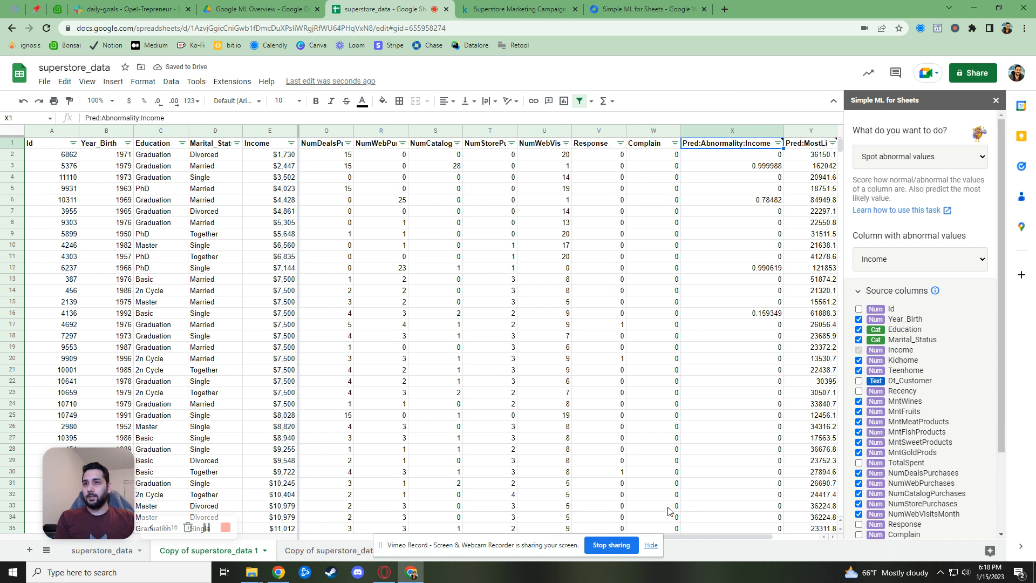
pyautogui.moveTo(743, 536); pyautogui.dragTo(798, 535)
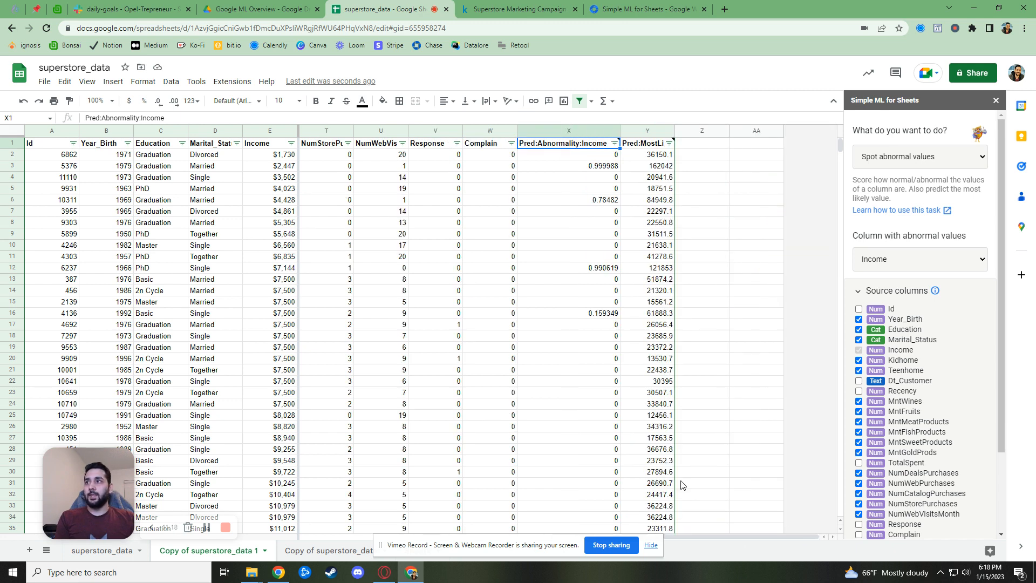
# Autofit the Pred:MostLikely:Income column Y and format it as currency
pyautogui.click(652, 147)
pyautogui.doubleClick(674, 131)
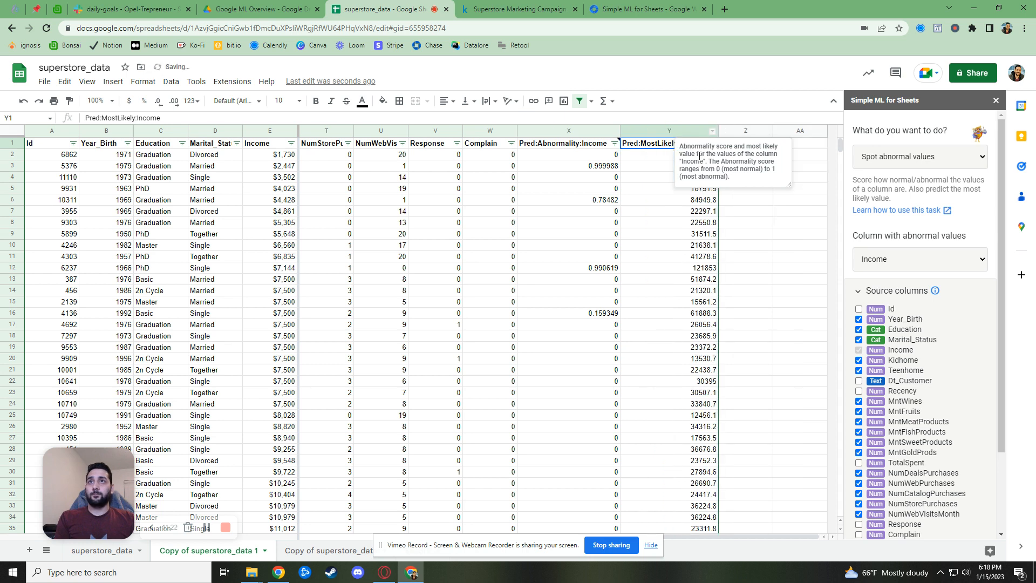
pyautogui.click(658, 131)
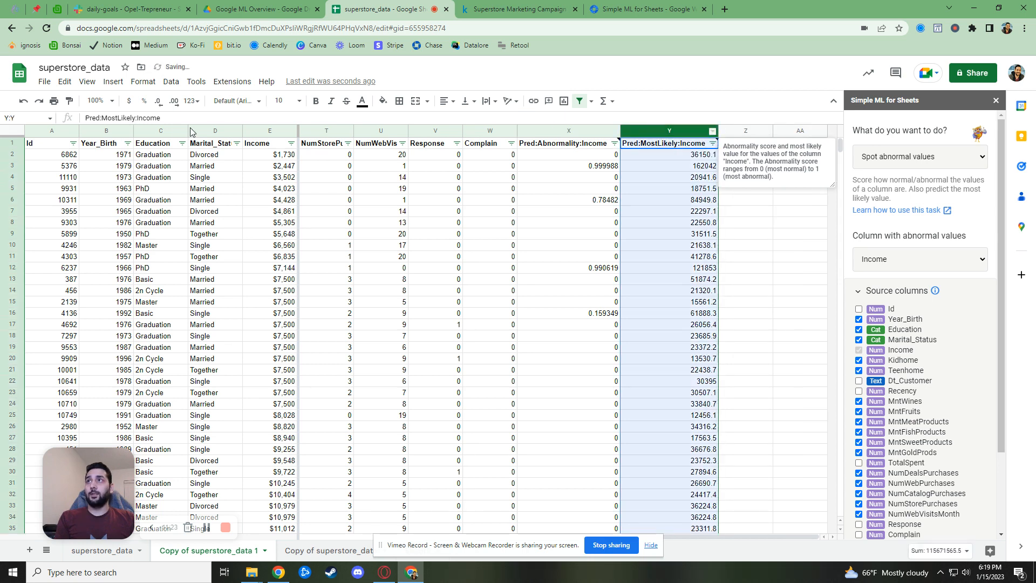
pyautogui.click(129, 101)
pyautogui.click(663, 167)
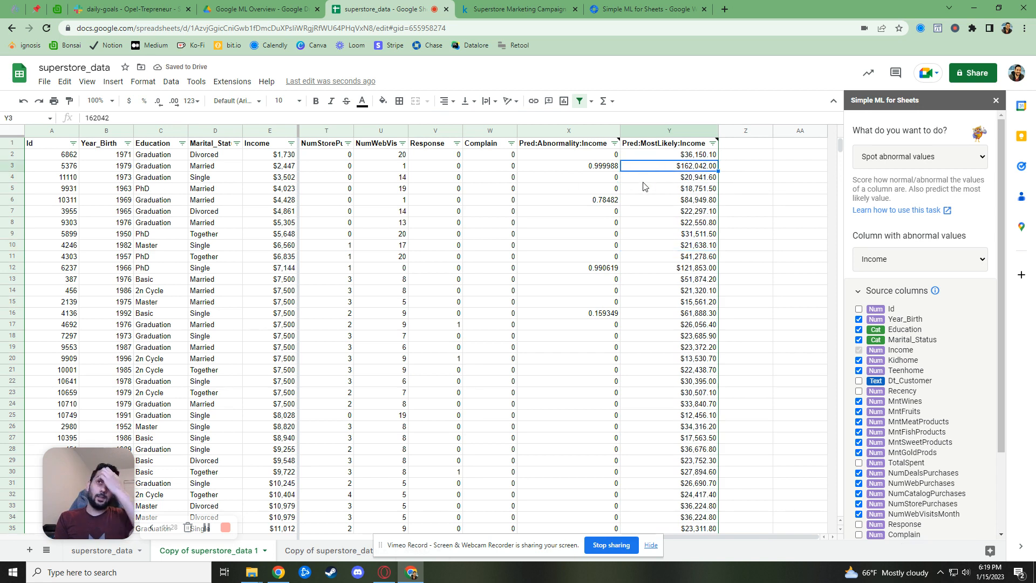
# Sort the sheet by abnormality score in column X, Z→A
pyautogui.click(616, 143)
pyautogui.click(556, 183)
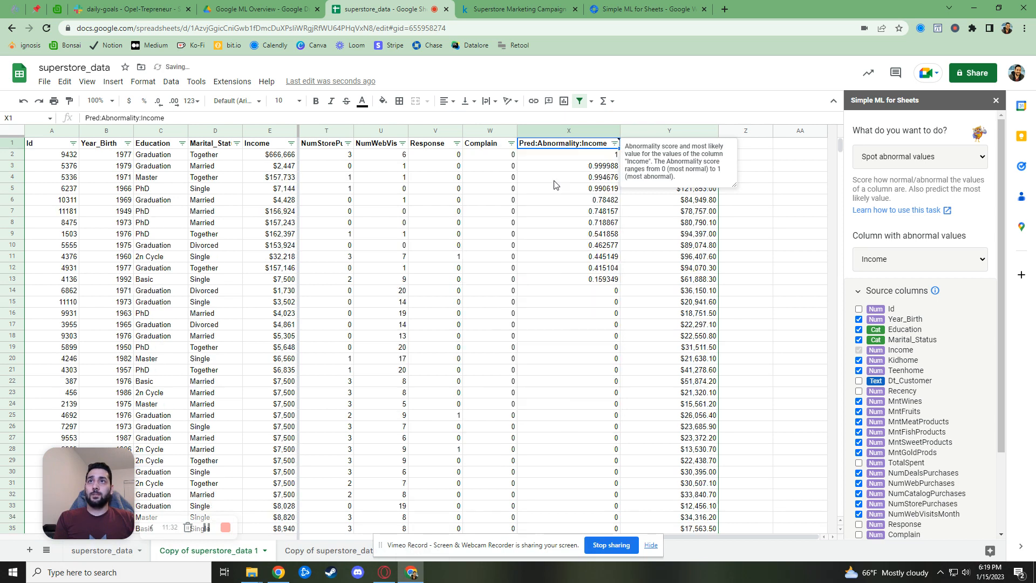
pyautogui.click(605, 257)
pyautogui.click(606, 155)
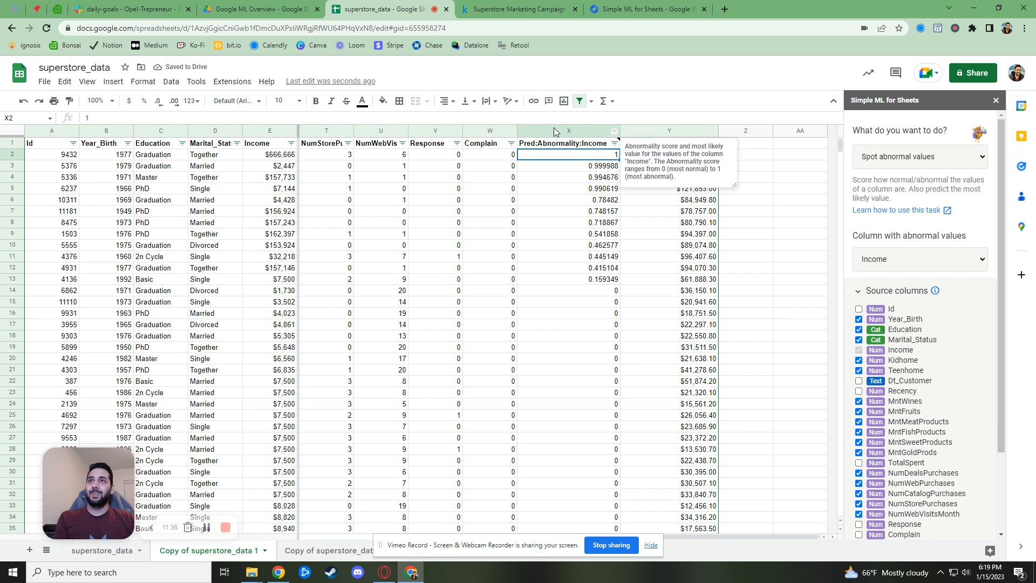
# Format column X as percentages and give X2:X3 two extra decimal places
pyautogui.click(572, 131)
pyautogui.click(147, 103)
pyautogui.click(541, 234)
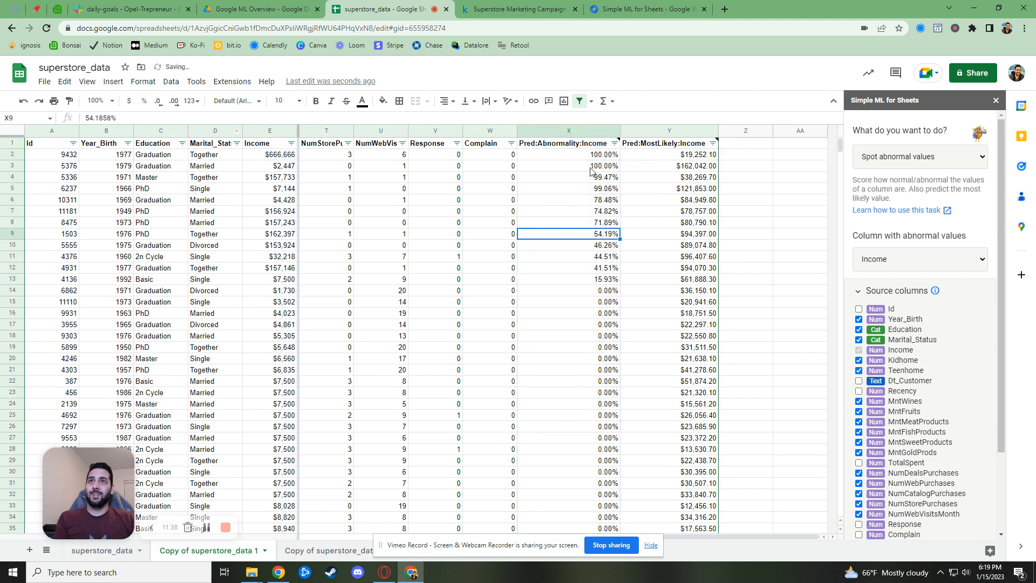
pyautogui.moveTo(598, 156); pyautogui.dragTo(597, 167)
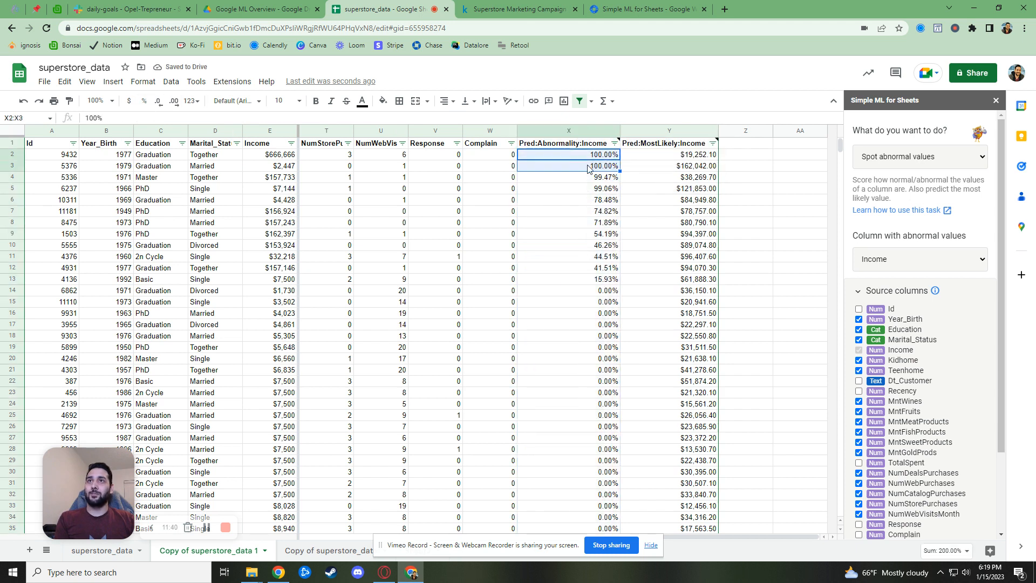
pyautogui.click(174, 103)
pyautogui.click(174, 102)
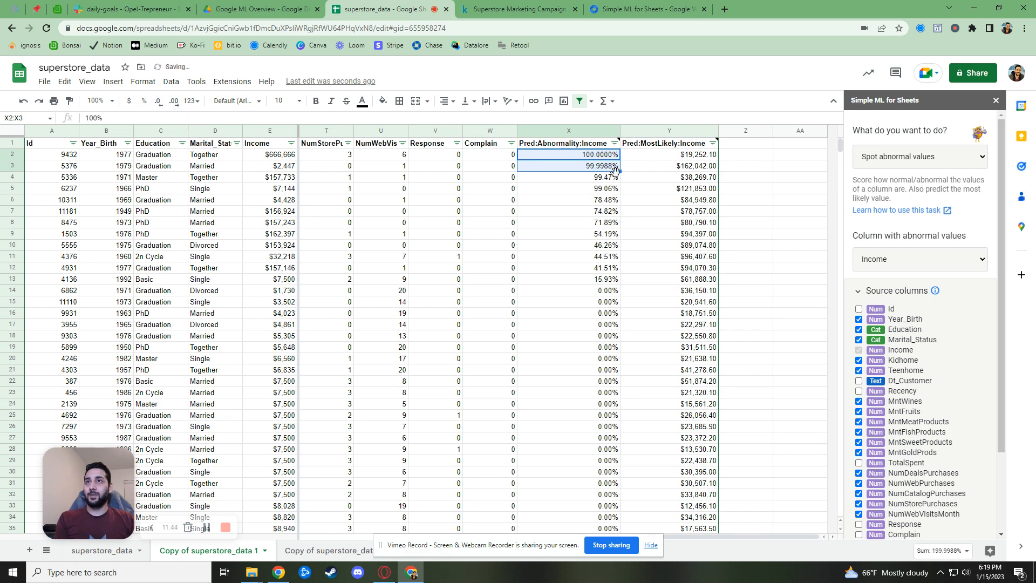
pyautogui.click(594, 155)
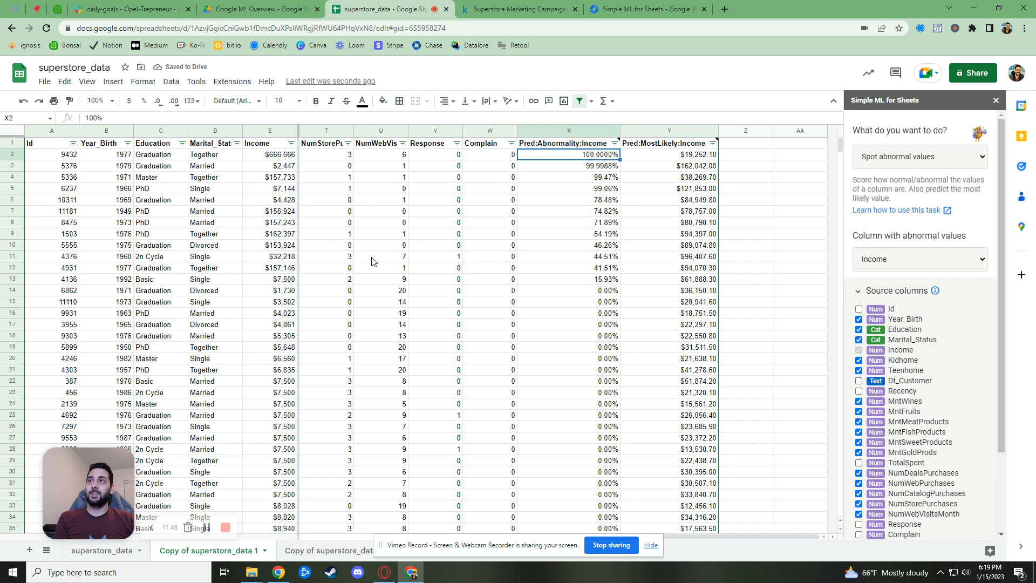
pyautogui.click(285, 154)
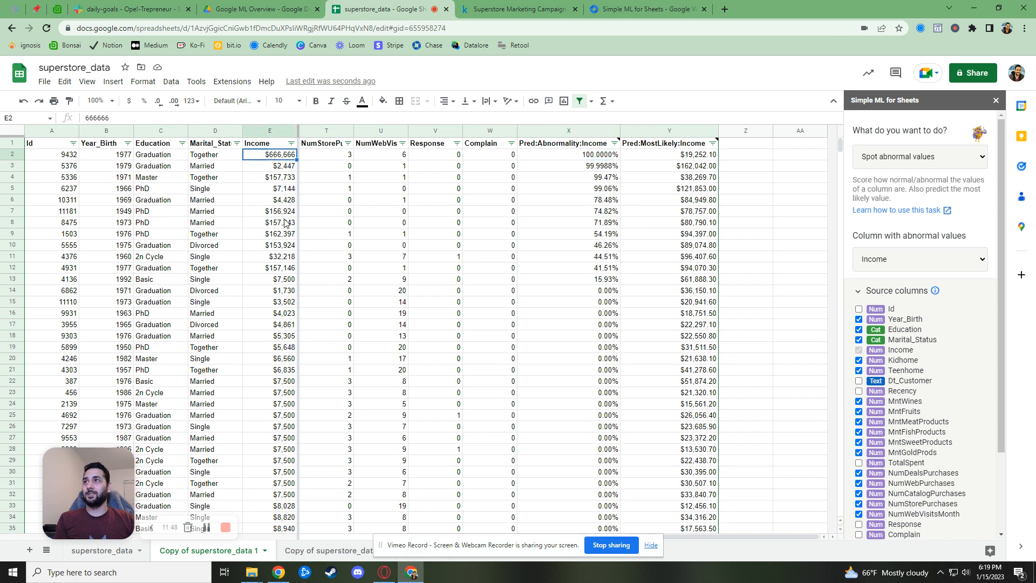
pyautogui.click(166, 156)
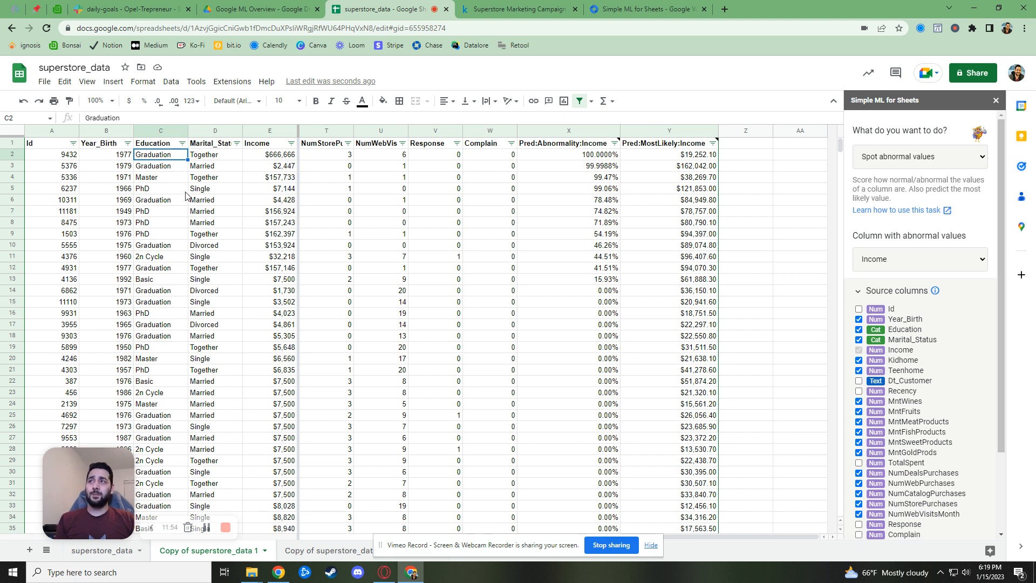
pyautogui.click(276, 160)
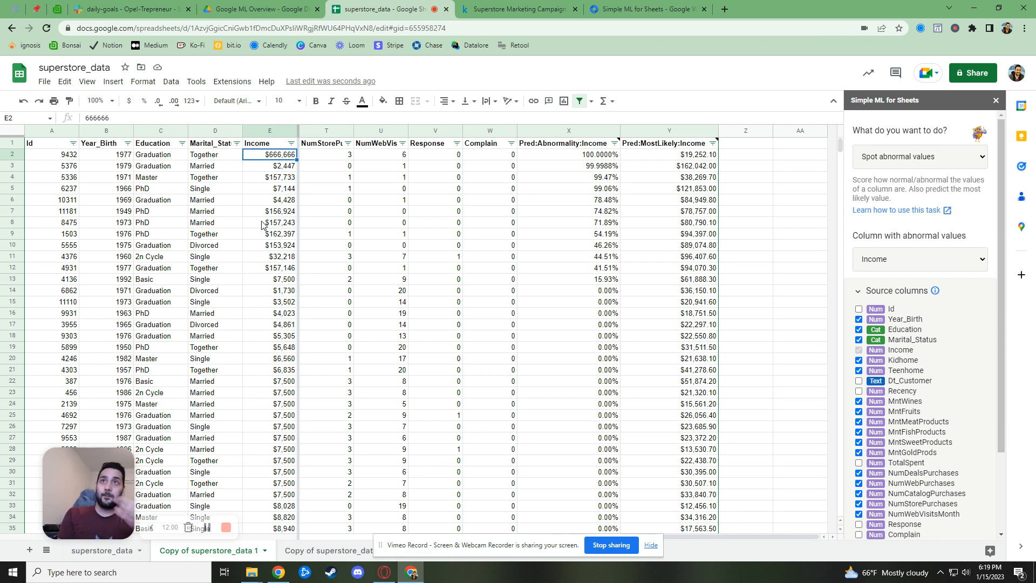
pyautogui.click(667, 157)
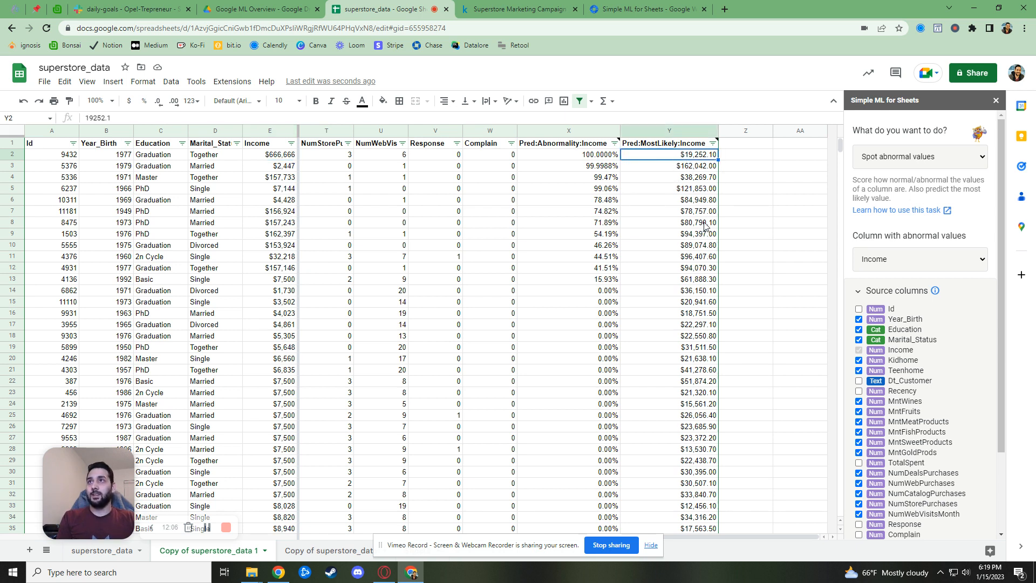
pyautogui.click(599, 168)
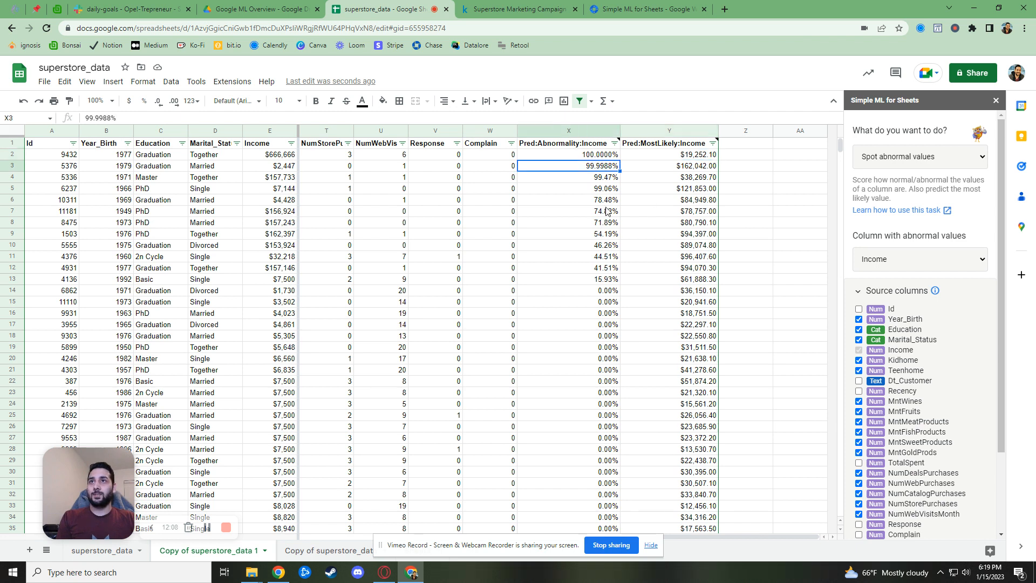
pyautogui.moveTo(578, 146)
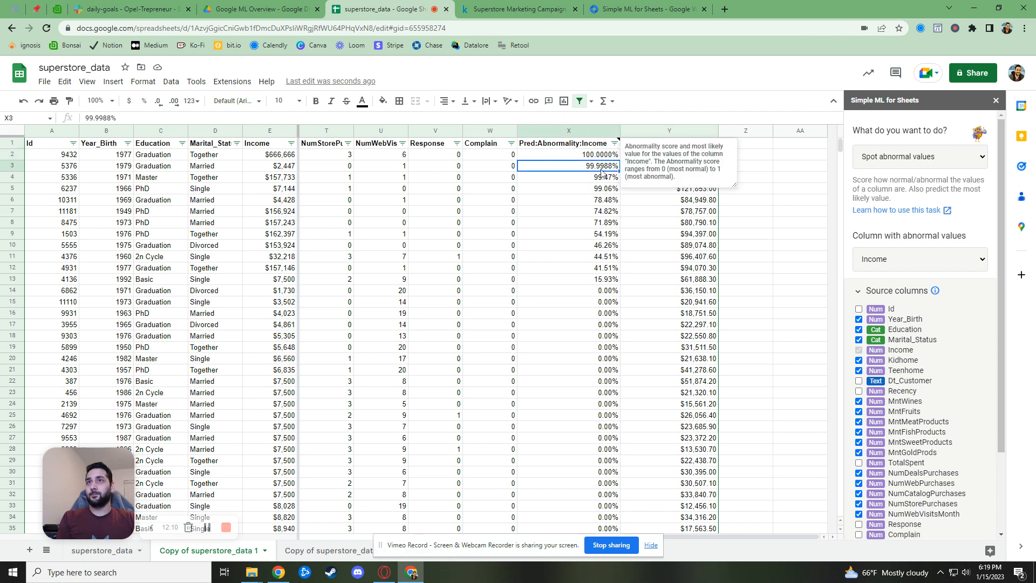
pyautogui.click(272, 172)
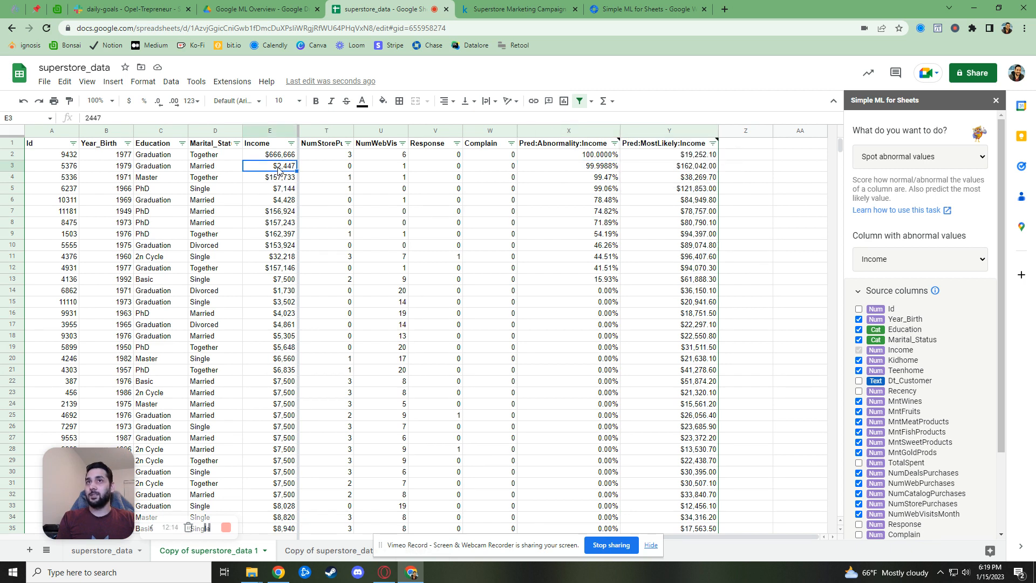
pyautogui.click(700, 170)
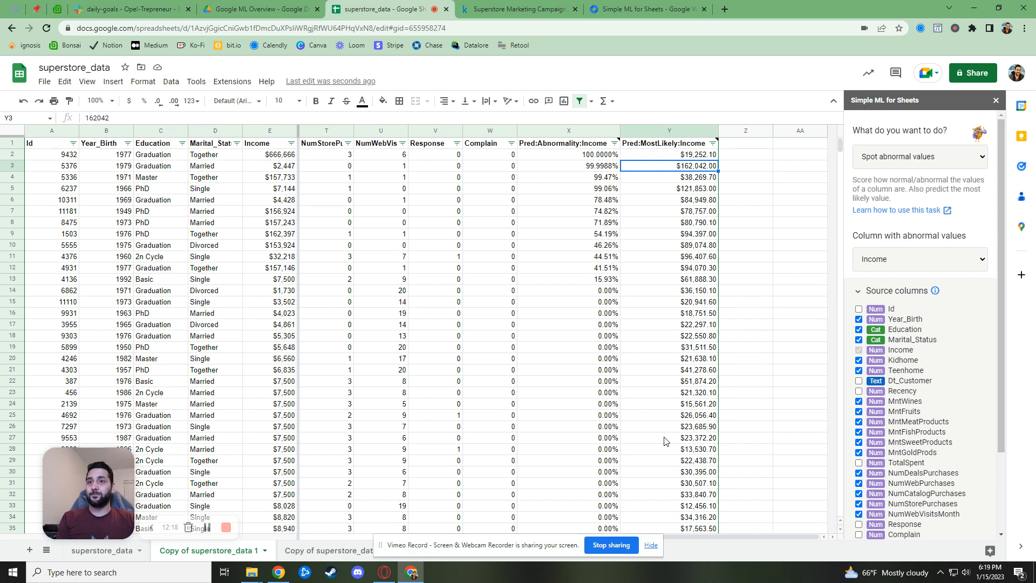
pyautogui.moveTo(738, 536); pyautogui.dragTo(551, 538)
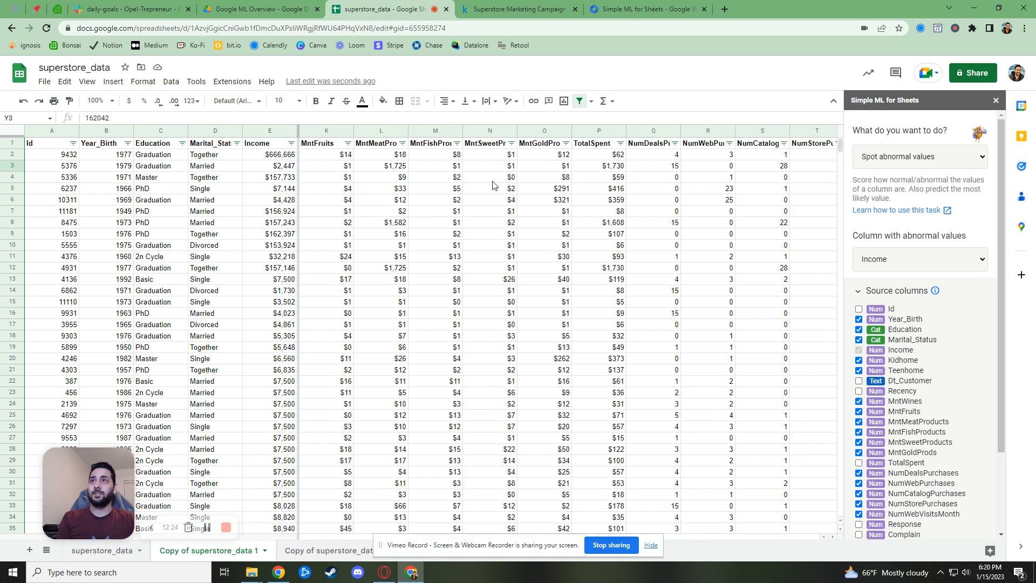
# Sort the rows by MntMeatProducts largest first and select the highest amounts
pyautogui.click(393, 169)
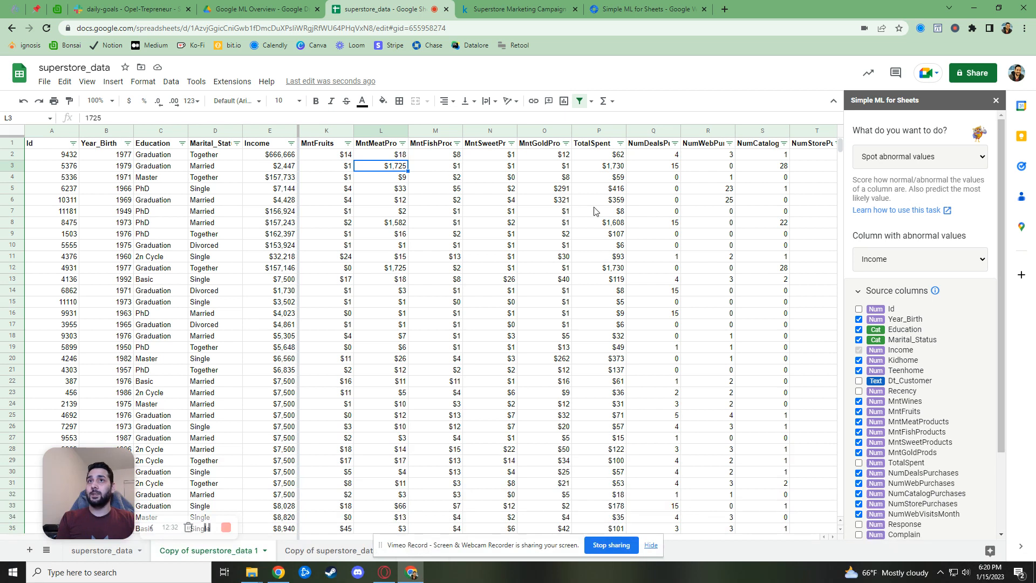
pyautogui.click(398, 157)
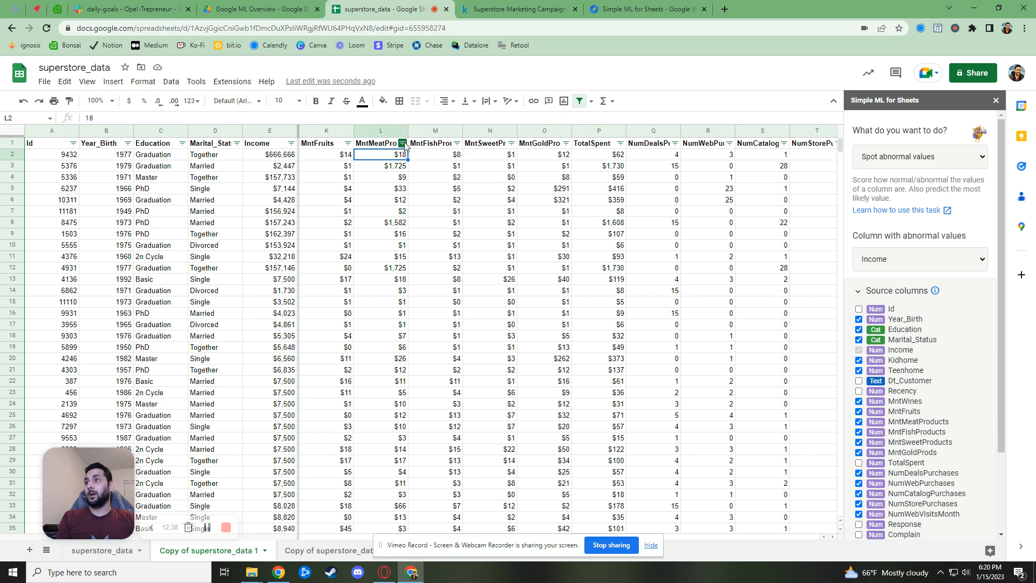
pyautogui.click(403, 144)
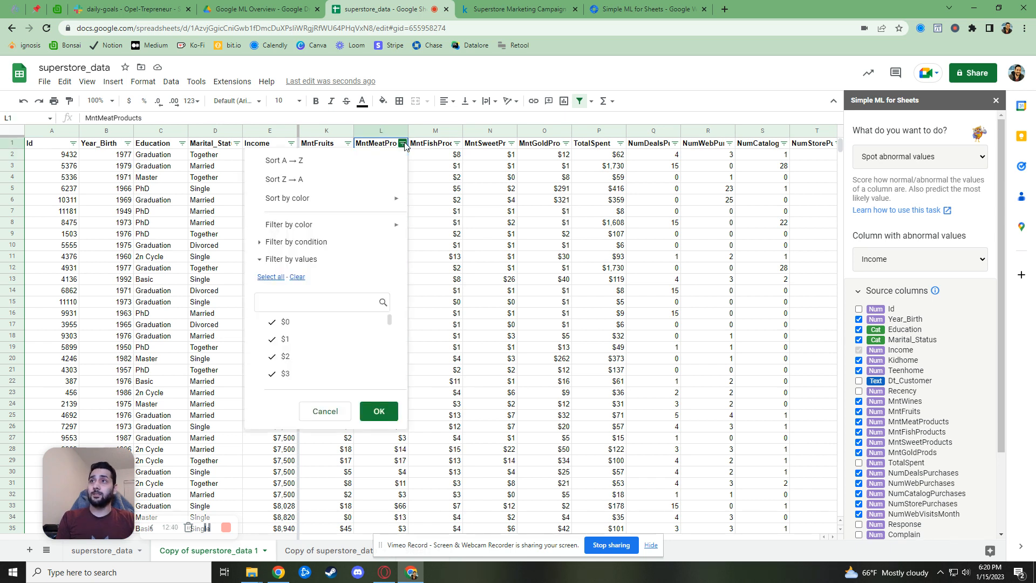
pyautogui.click(368, 181)
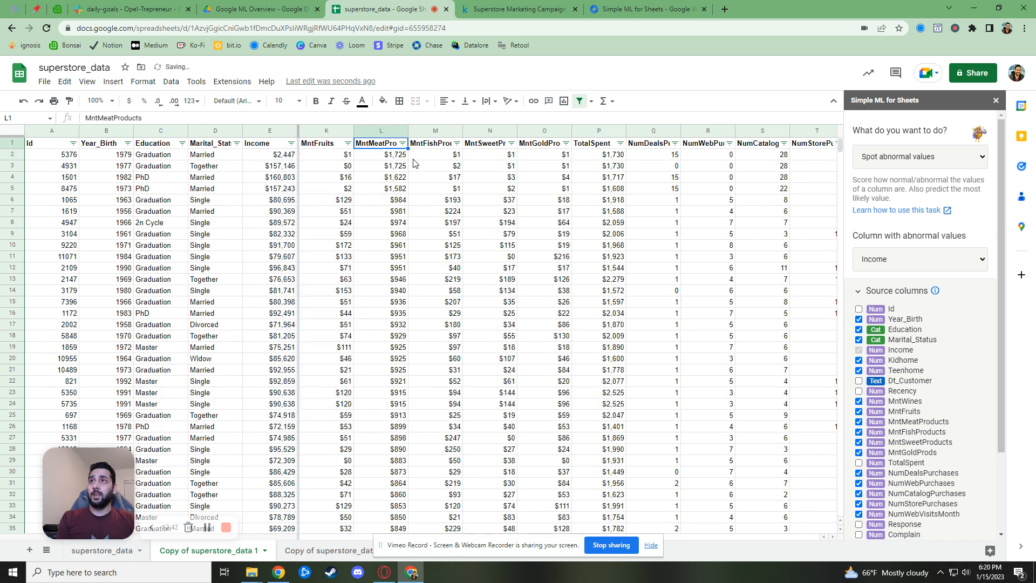
pyautogui.moveTo(400, 168); pyautogui.dragTo(393, 337)
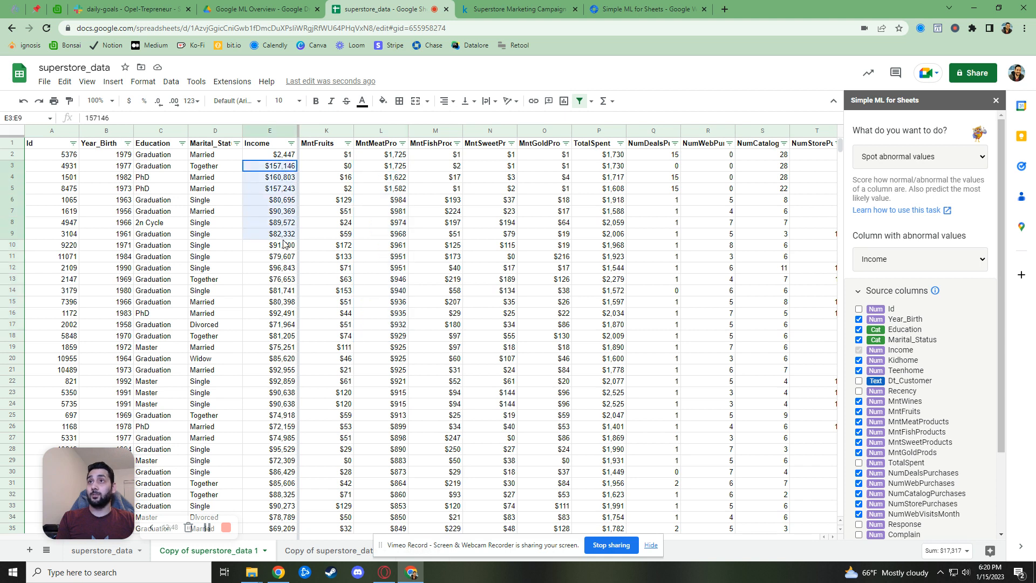
# Re-sort by MntMeatProducts smallest first, then select the low-spending rows' Income values and row 17
pyautogui.click(402, 144)
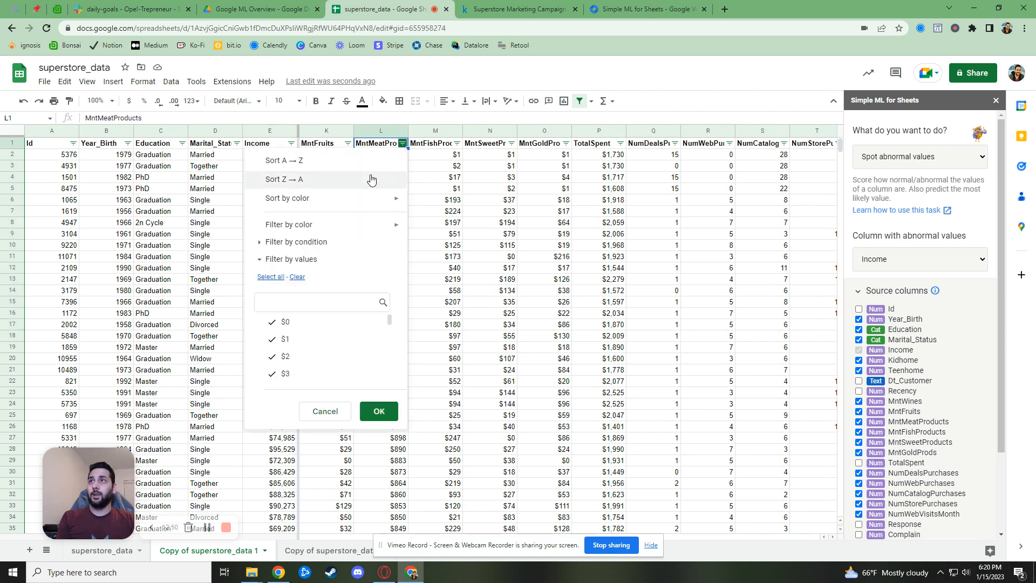
pyautogui.click(372, 180)
pyautogui.click(402, 144)
pyautogui.click(372, 168)
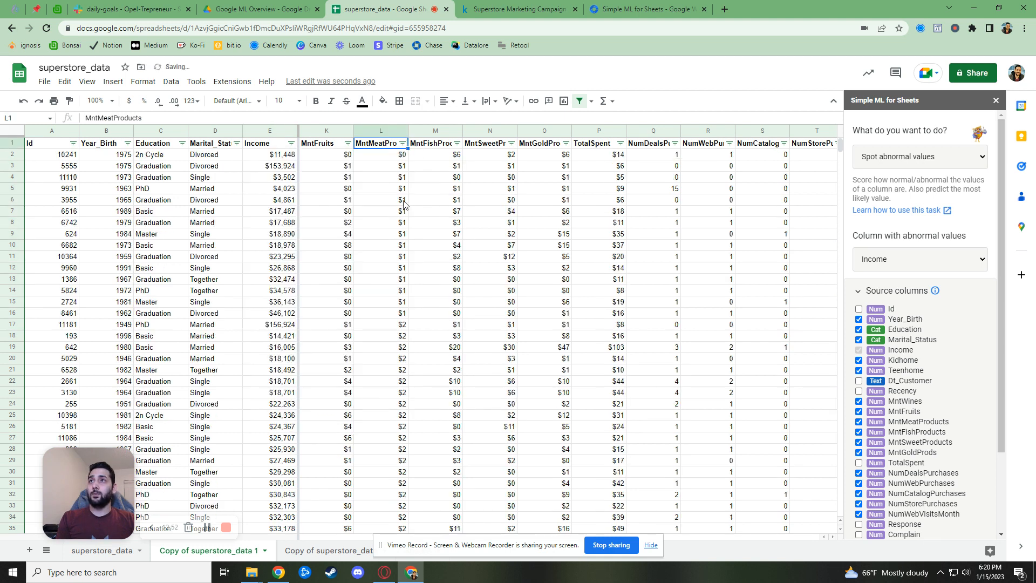
pyautogui.moveTo(384, 156); pyautogui.dragTo(375, 350)
pyautogui.moveTo(280, 314); pyautogui.dragTo(278, 200)
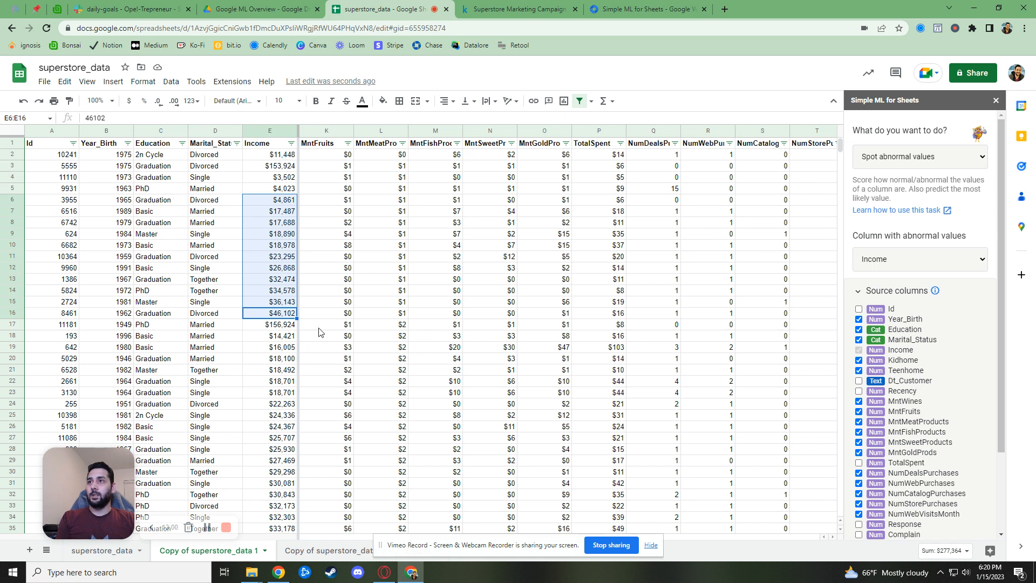
pyautogui.moveTo(275, 326); pyautogui.dragTo(394, 330)
# Uncheck MntFruits, MntFishProducts and MntSweetProducts as source columns, keeping MntWines checked
pyautogui.click(394, 328)
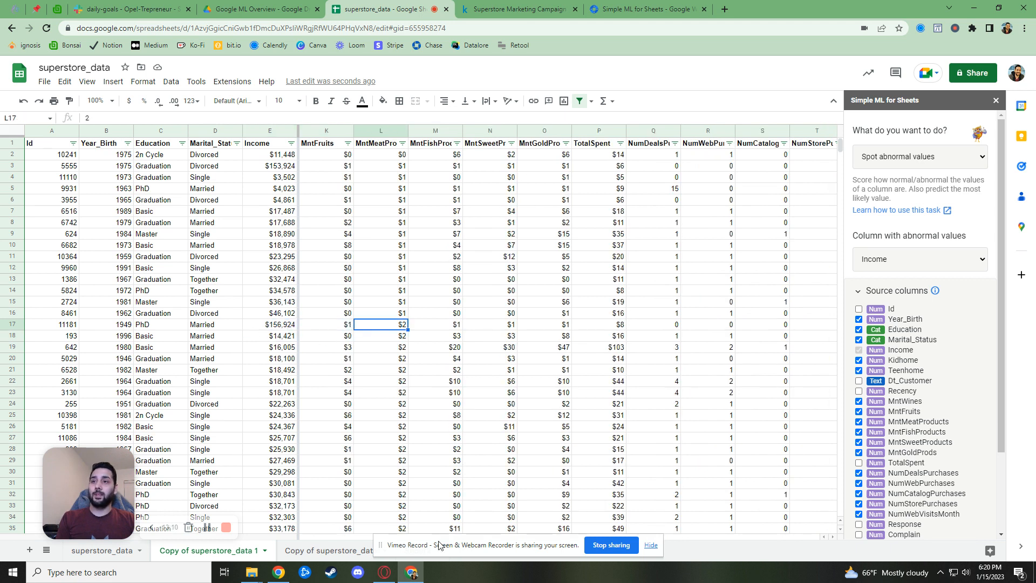
pyautogui.click(651, 545)
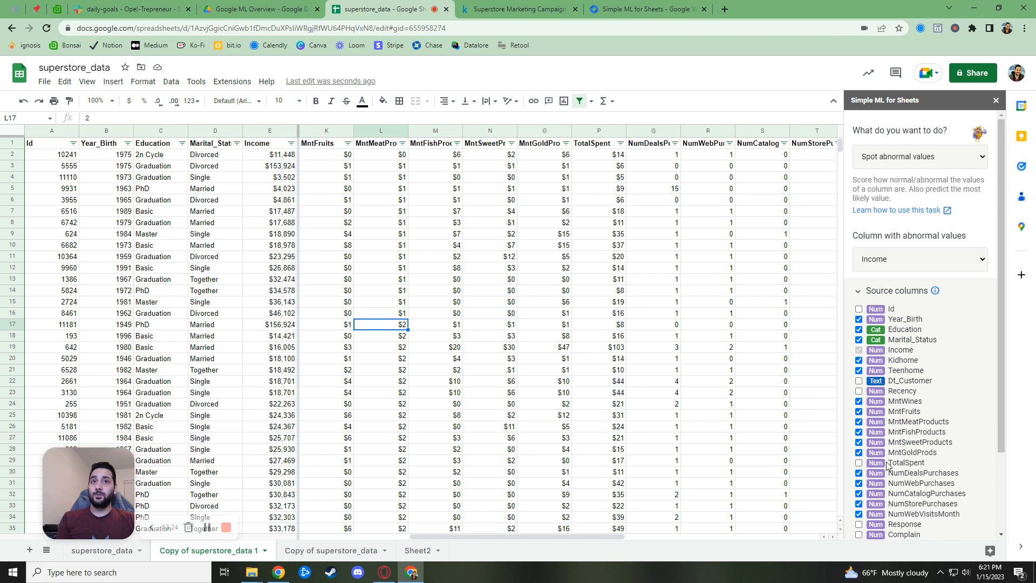
pyautogui.click(861, 402)
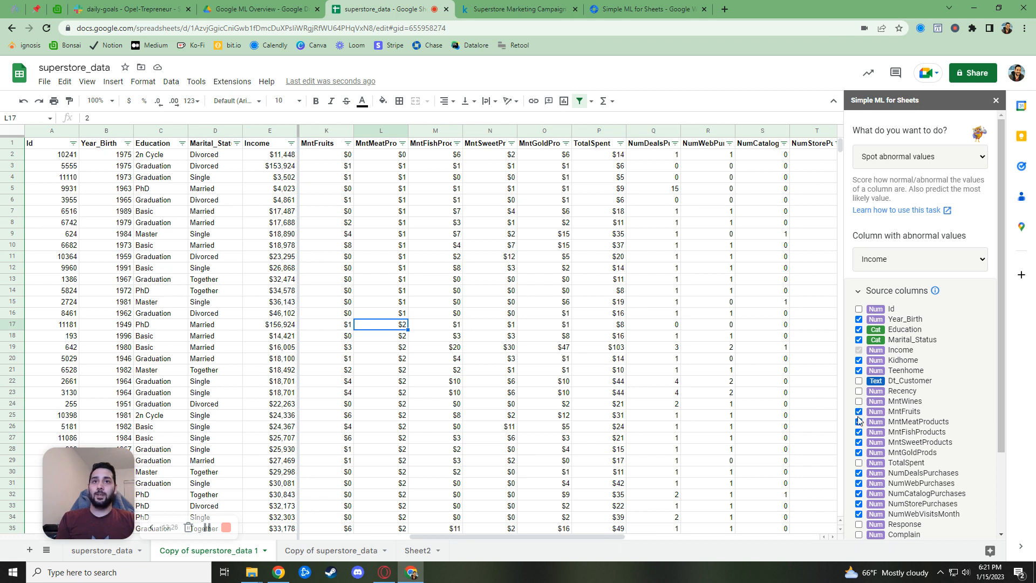
pyautogui.click(859, 401)
pyautogui.click(859, 411)
pyautogui.click(859, 432)
pyautogui.click(859, 442)
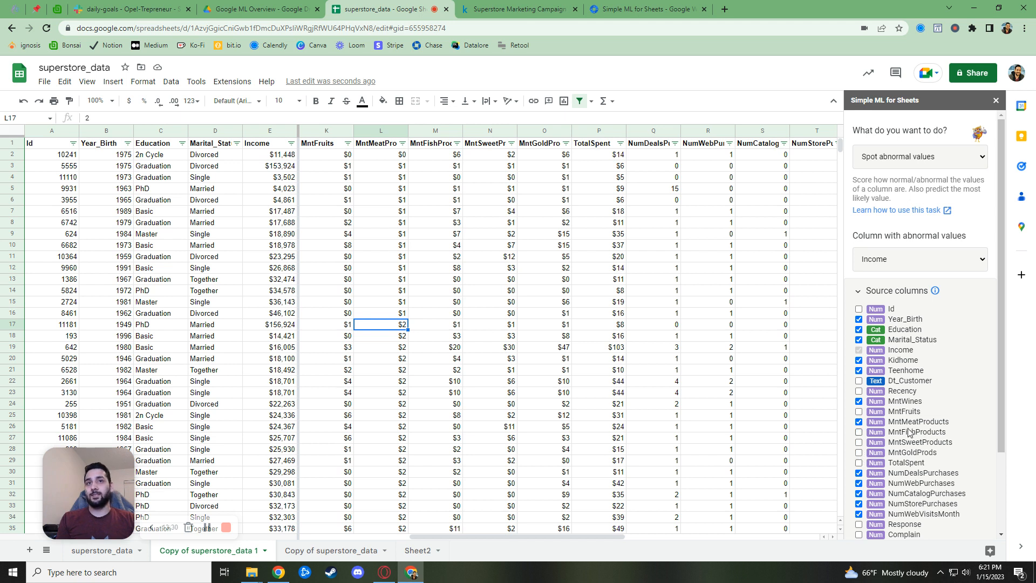
# Uncheck NumDealsPurchases, NumWebPurchases, NumCatalogPurchases, NumStorePurchases and NumWebVisitsMonth
pyautogui.click(859, 473)
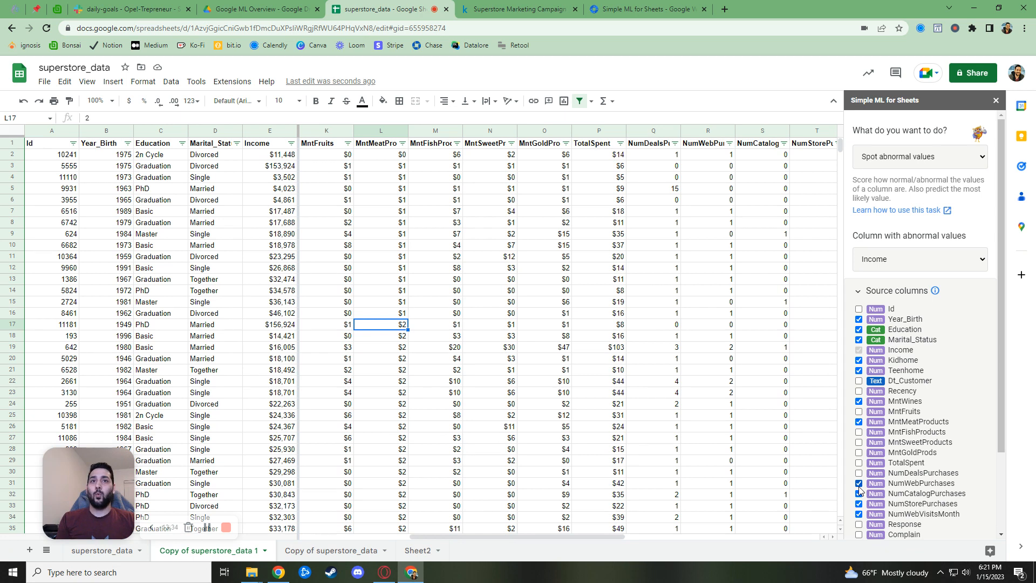
pyautogui.click(859, 483)
pyautogui.click(859, 493)
pyautogui.click(859, 503)
pyautogui.click(859, 514)
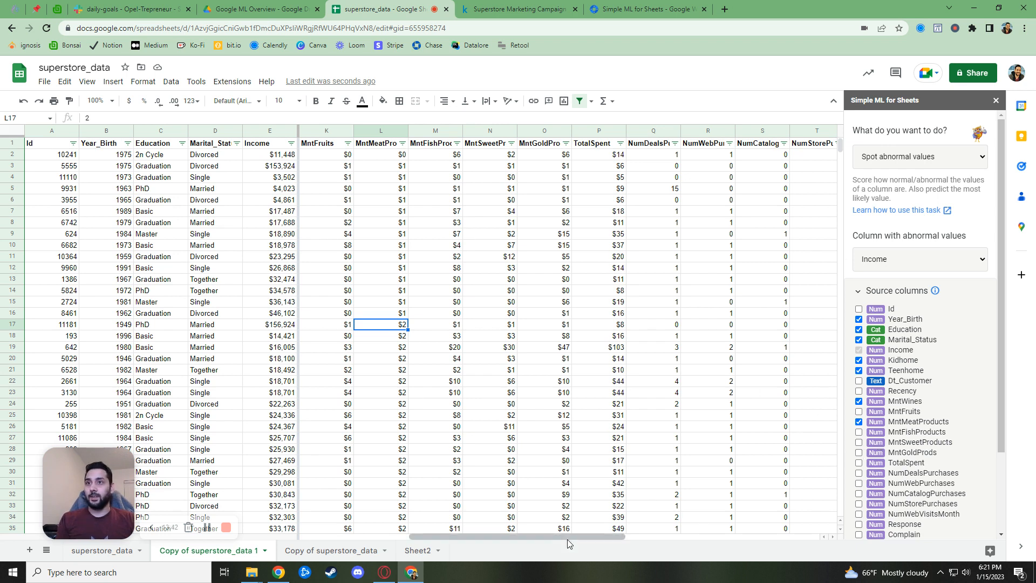
# Scroll right to columns X–Y's abnormality scores and most-likely Income, then go to Kaggle
pyautogui.moveTo(591, 537); pyautogui.dragTo(752, 538)
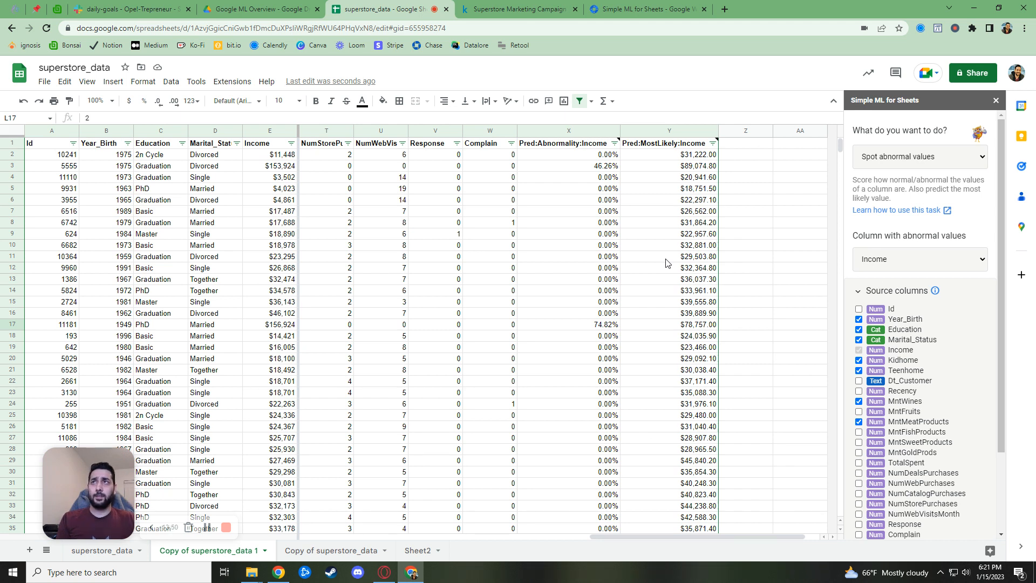
pyautogui.click(490, 12)
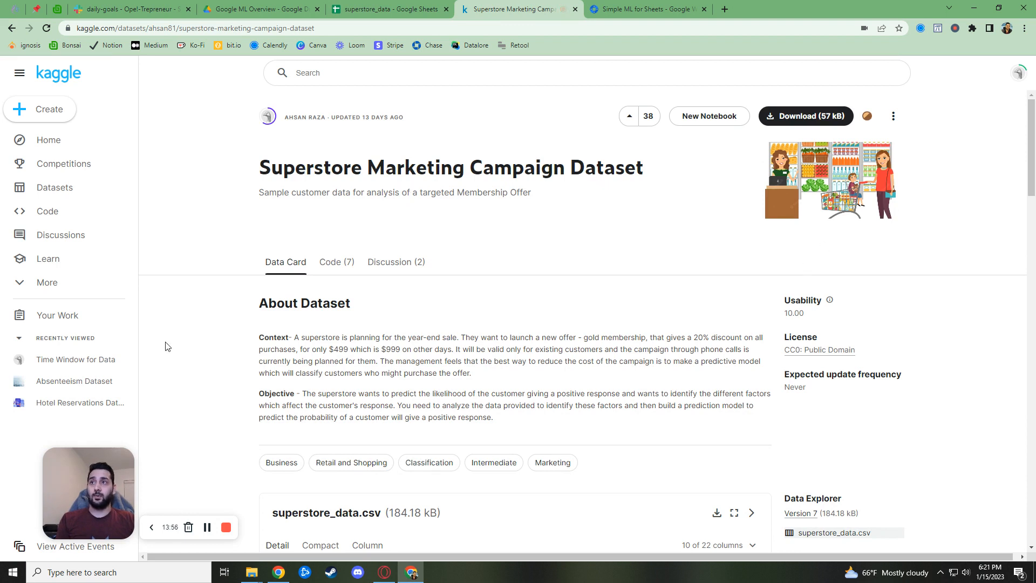
# Scroll the Kaggle column descriptions, then return via the Simple ML page to superstore_data
pyautogui.scroll(-4, 553, 420)
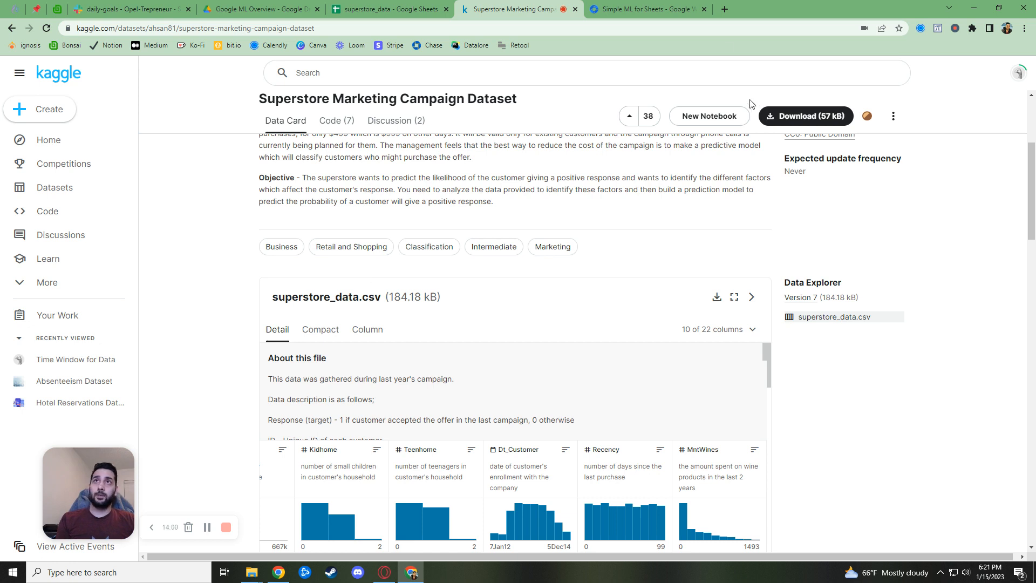
pyautogui.click(639, 12)
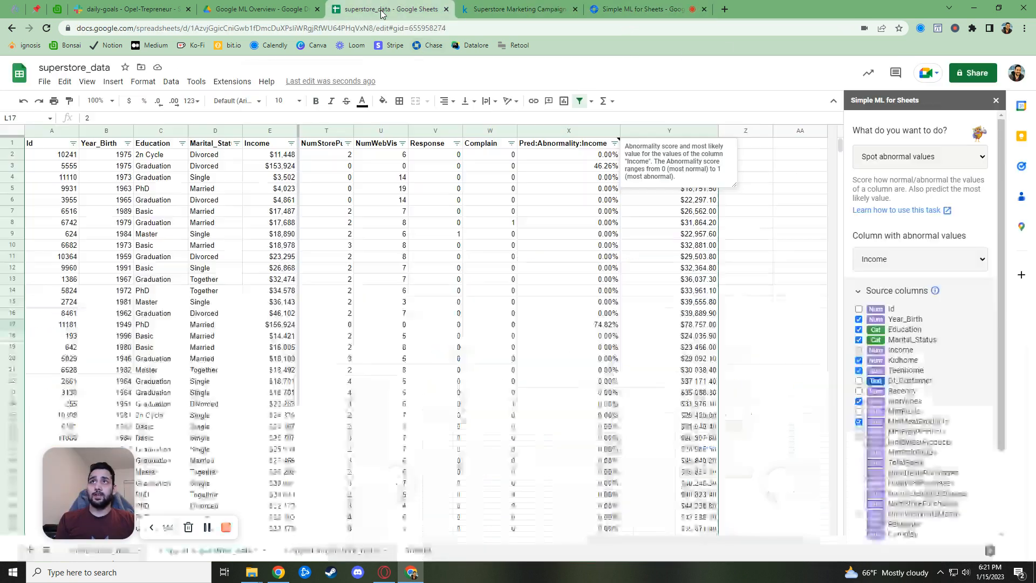
pyautogui.click(386, 10)
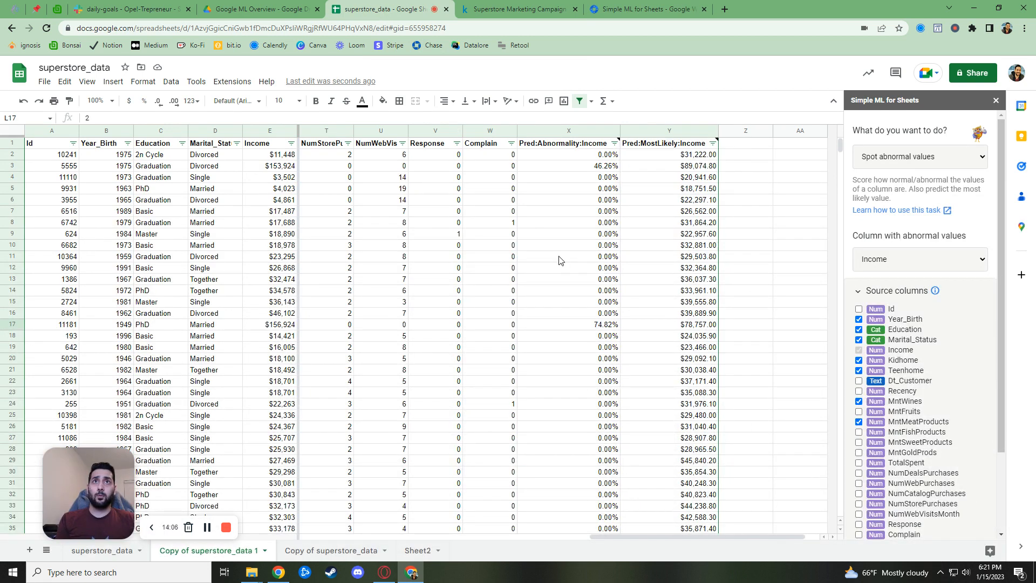